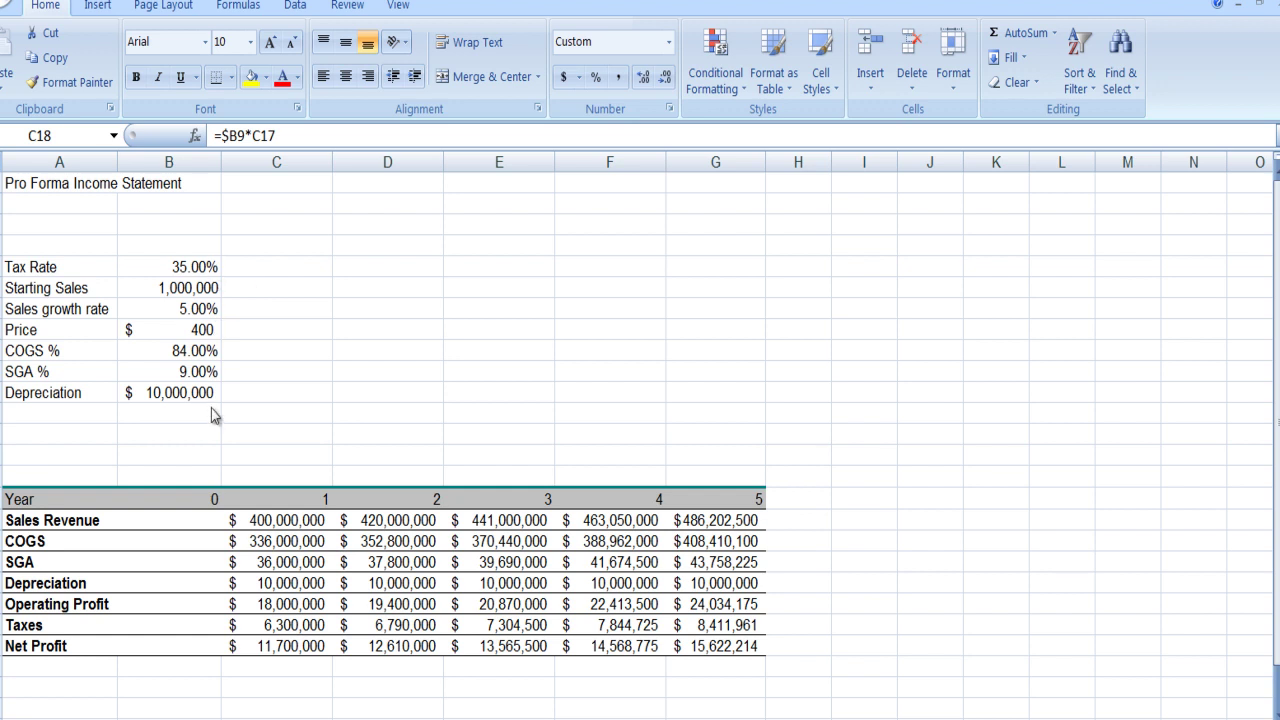
Set the sales growth rate in B7 to 0%
click(190, 309)
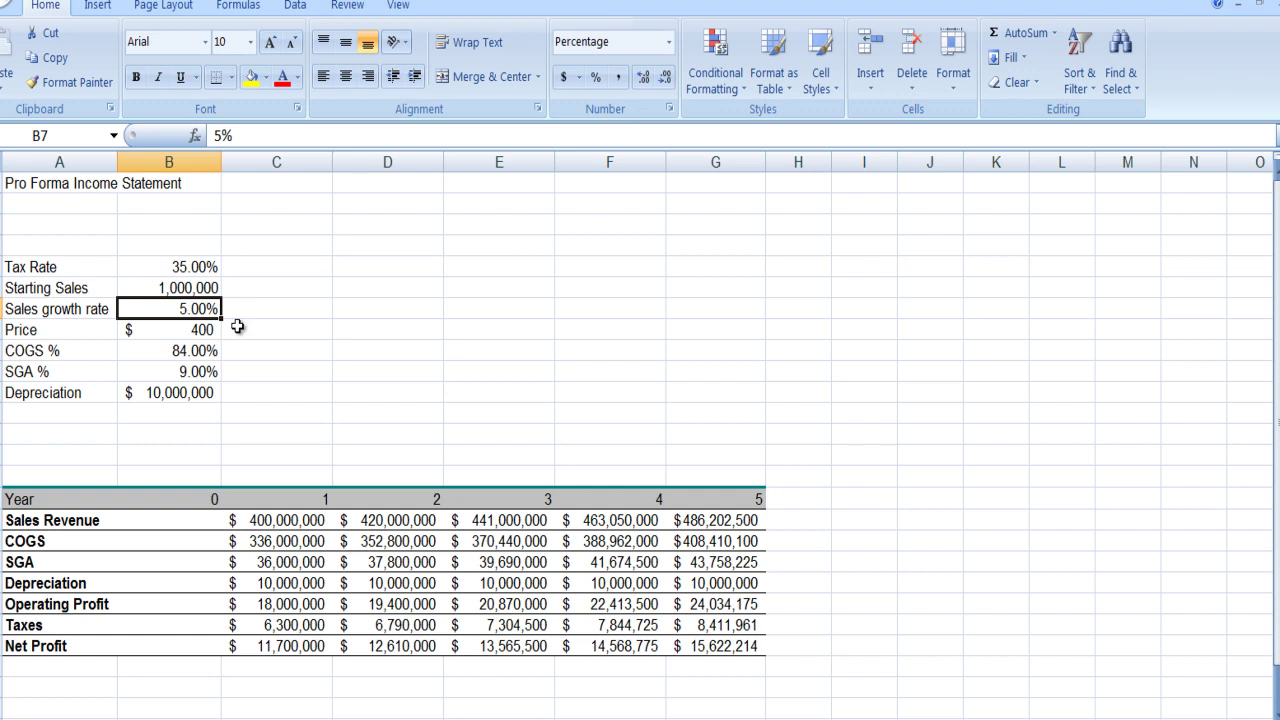
text(0)
key(Return)
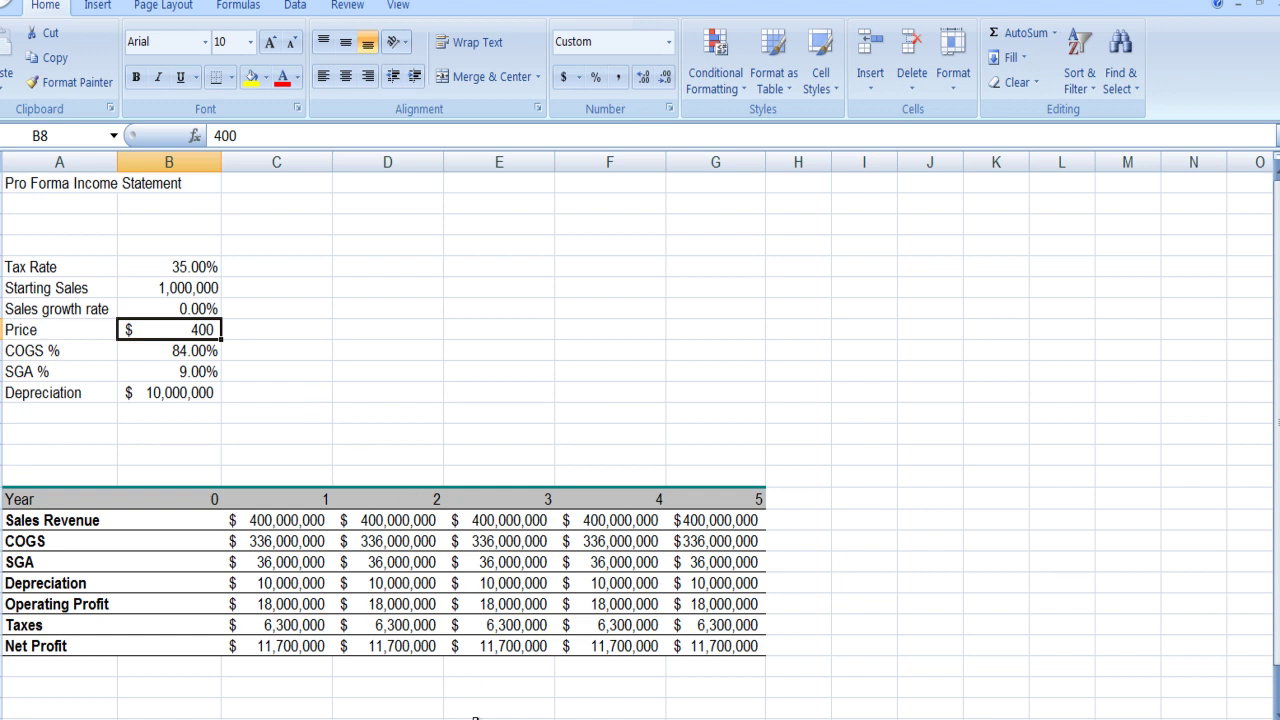
Switch to the other pro forma income statement workbook and review its assumptions and the yearly cash flow table
mouse_move(522, 716)
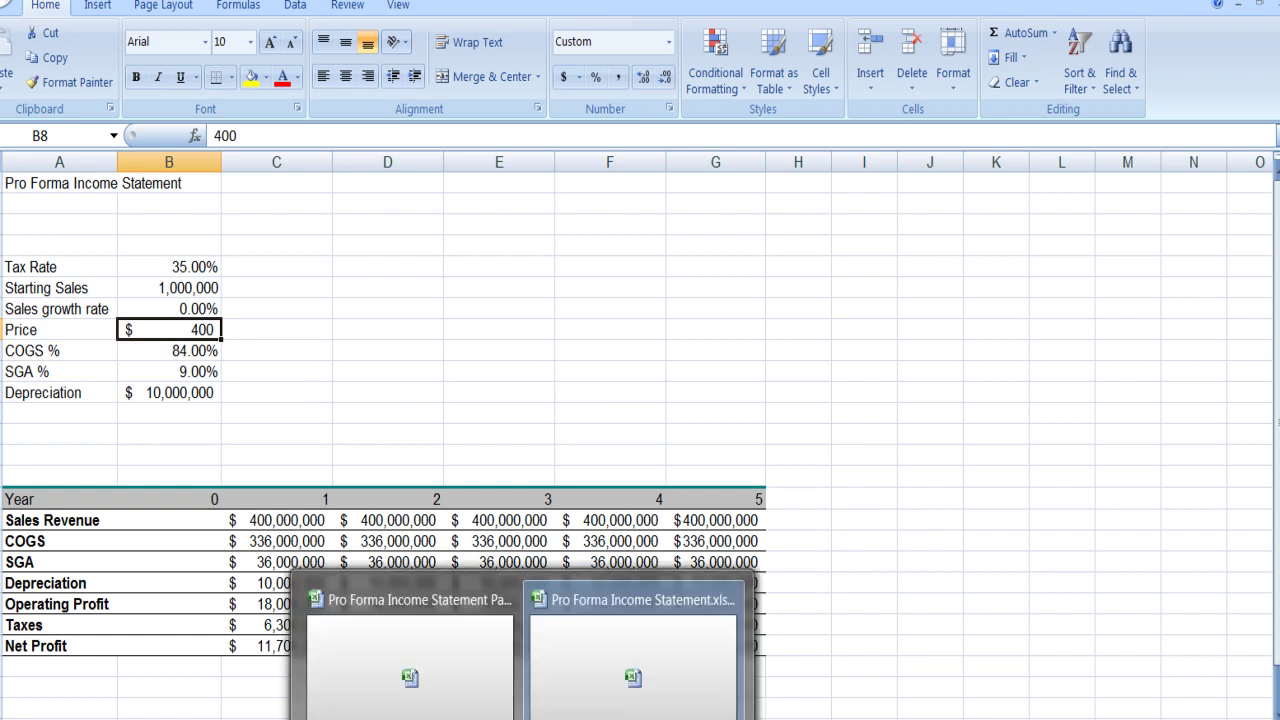
click(440, 668)
scroll(459, 487, down, 3)
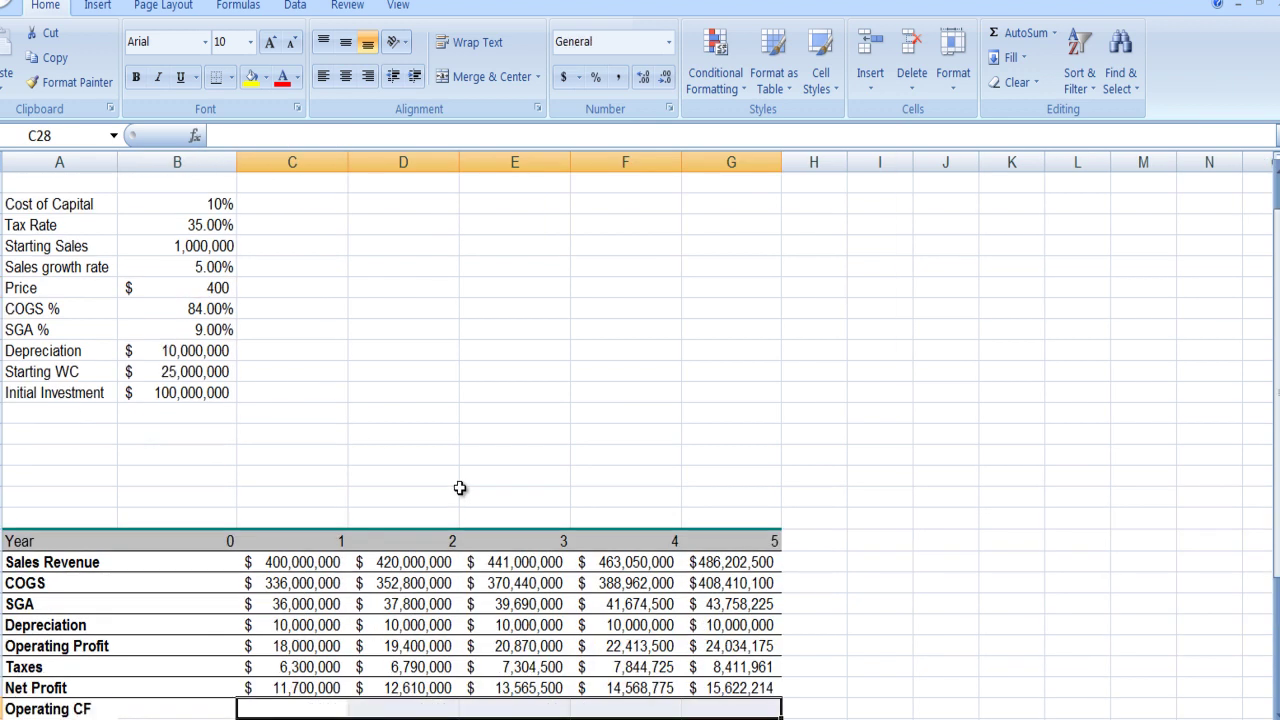
scroll(151, 658, down, 1)
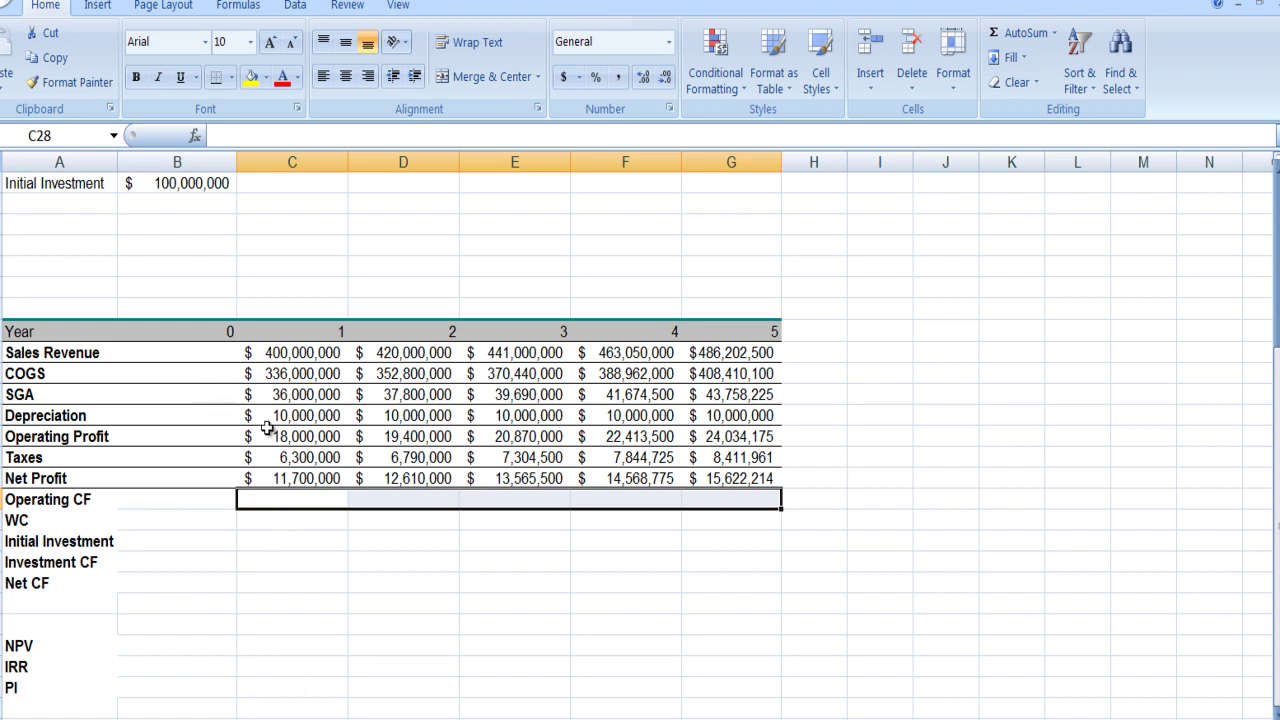
drag(1274, 416, 1268, 240)
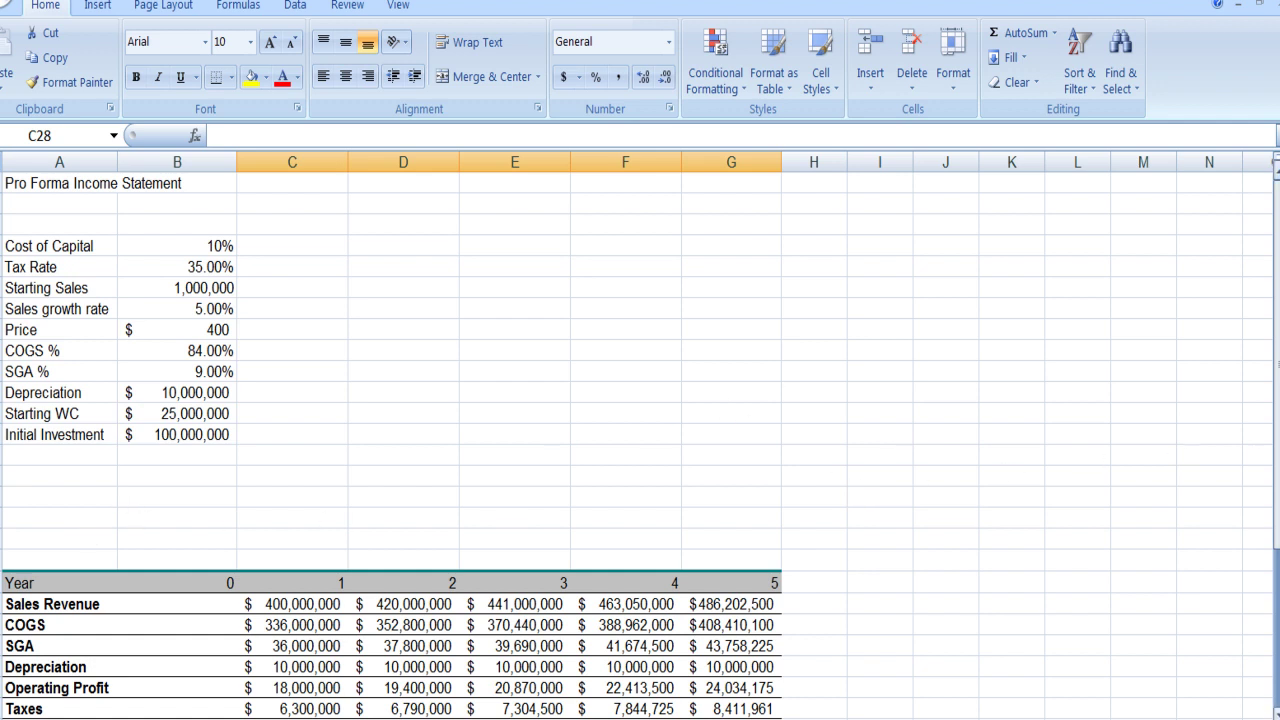
drag(1276, 405, 1263, 524)
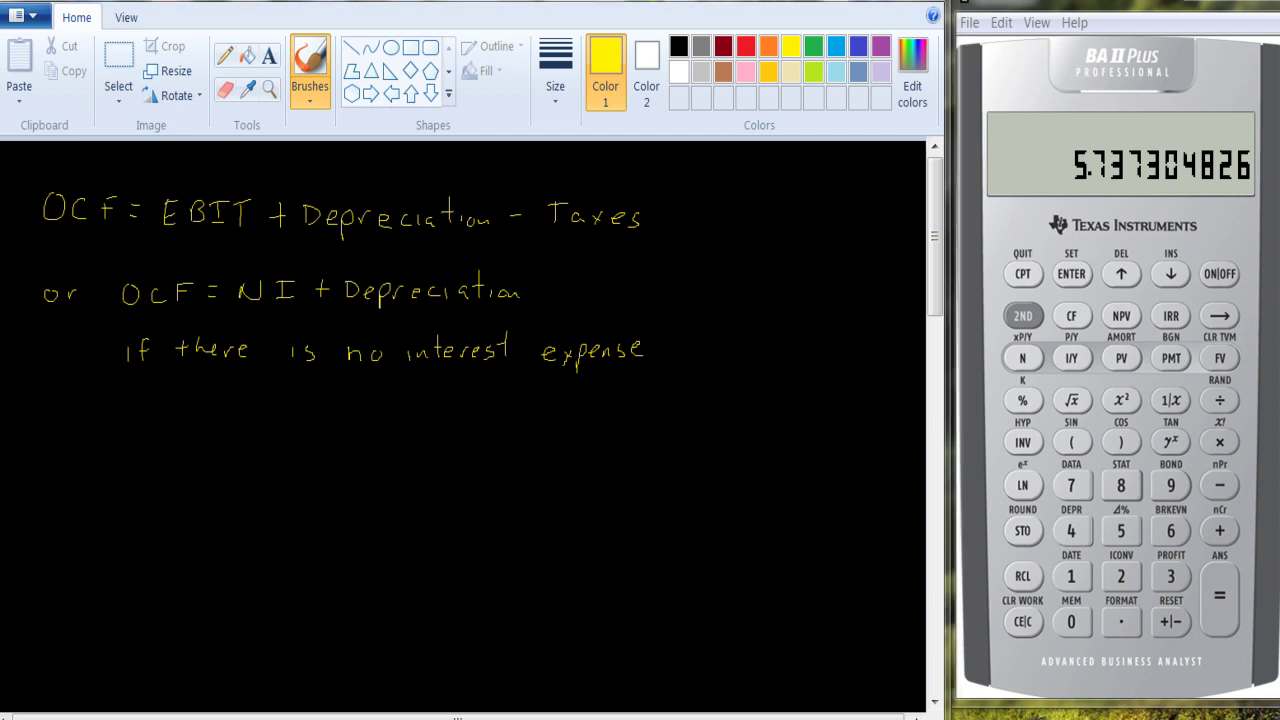
Back in the Excel workbook, calculate Year 1 operating cash flow in C28 as =C27+C24 and fill the formula through Year 5
click(406, 670)
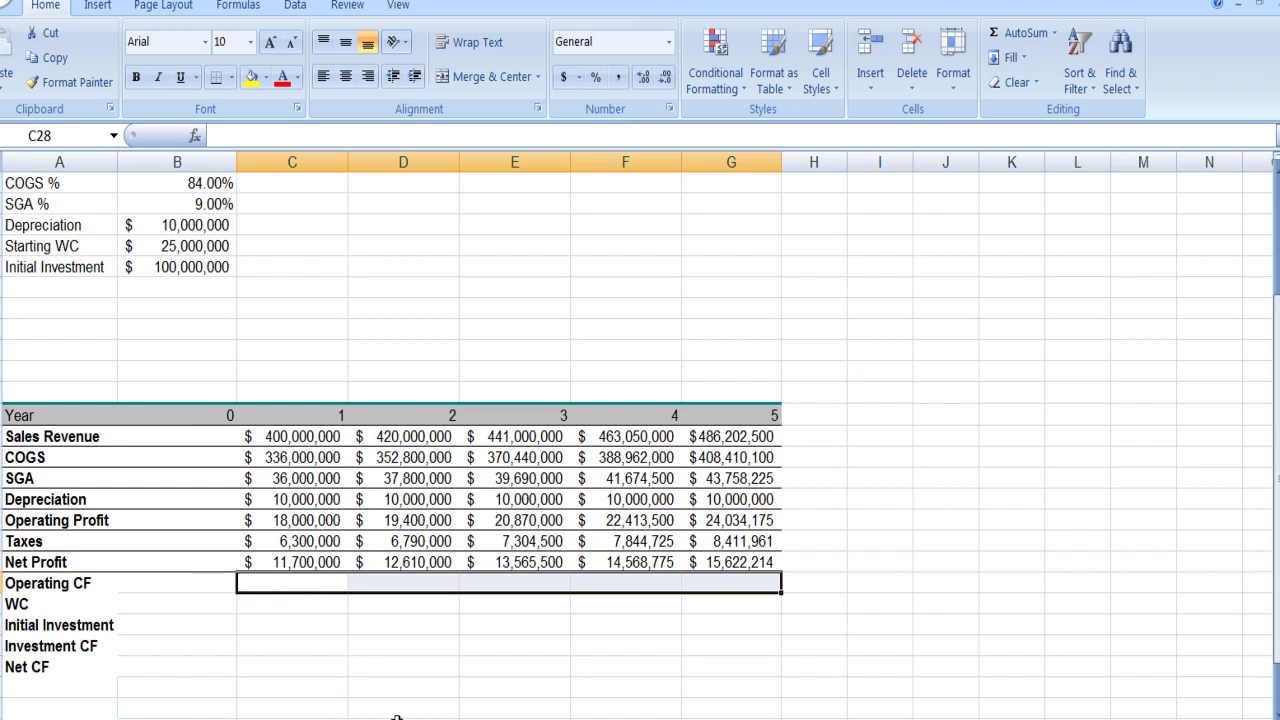
text(=)
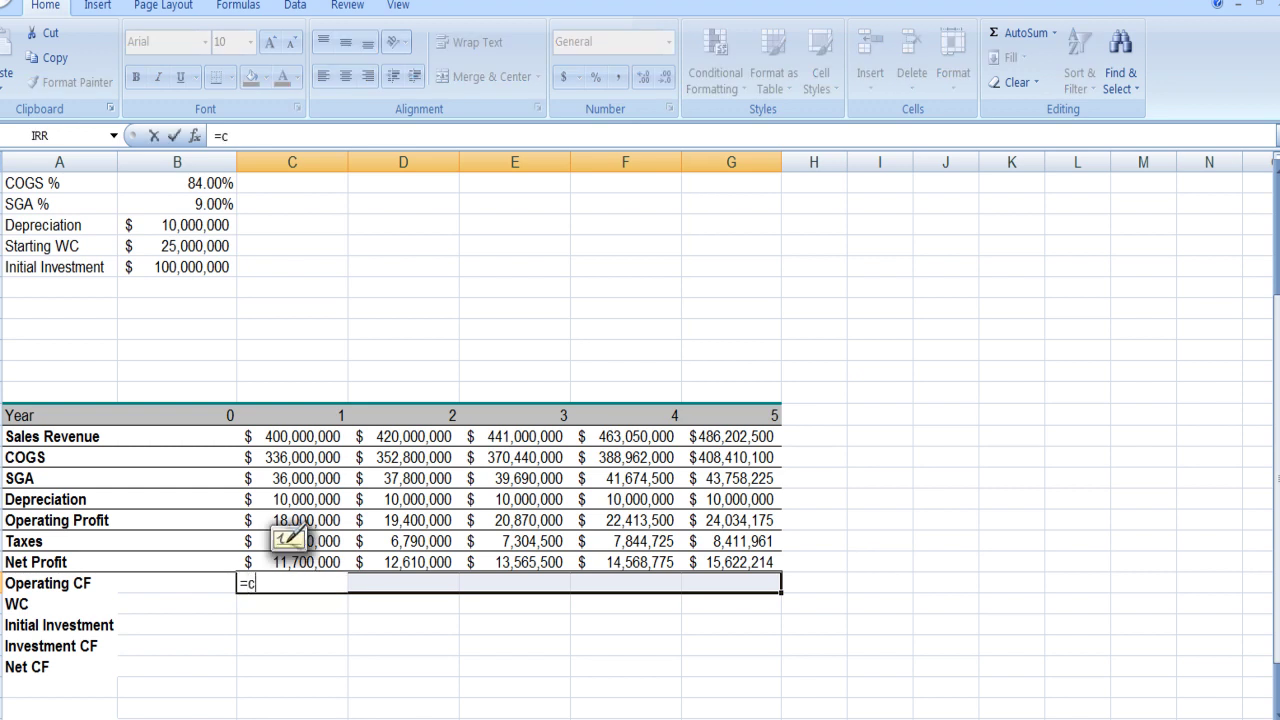
text(c27+)
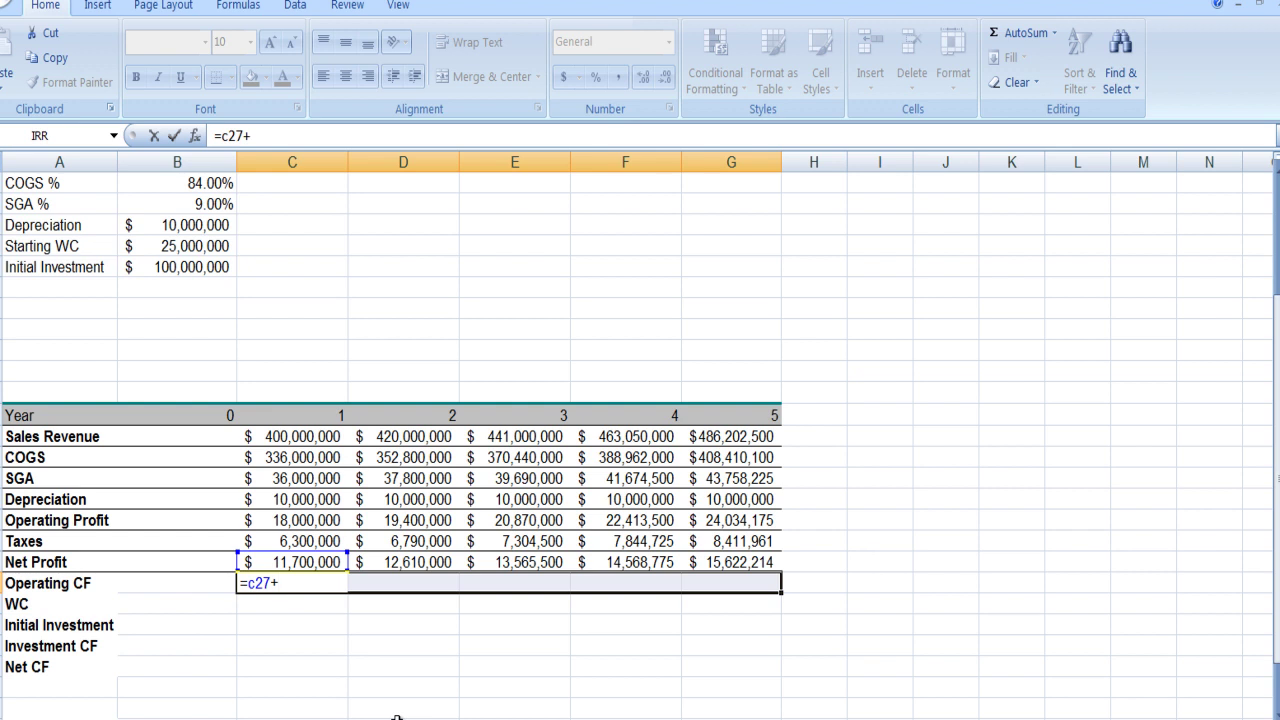
text(c24)
key(Return)
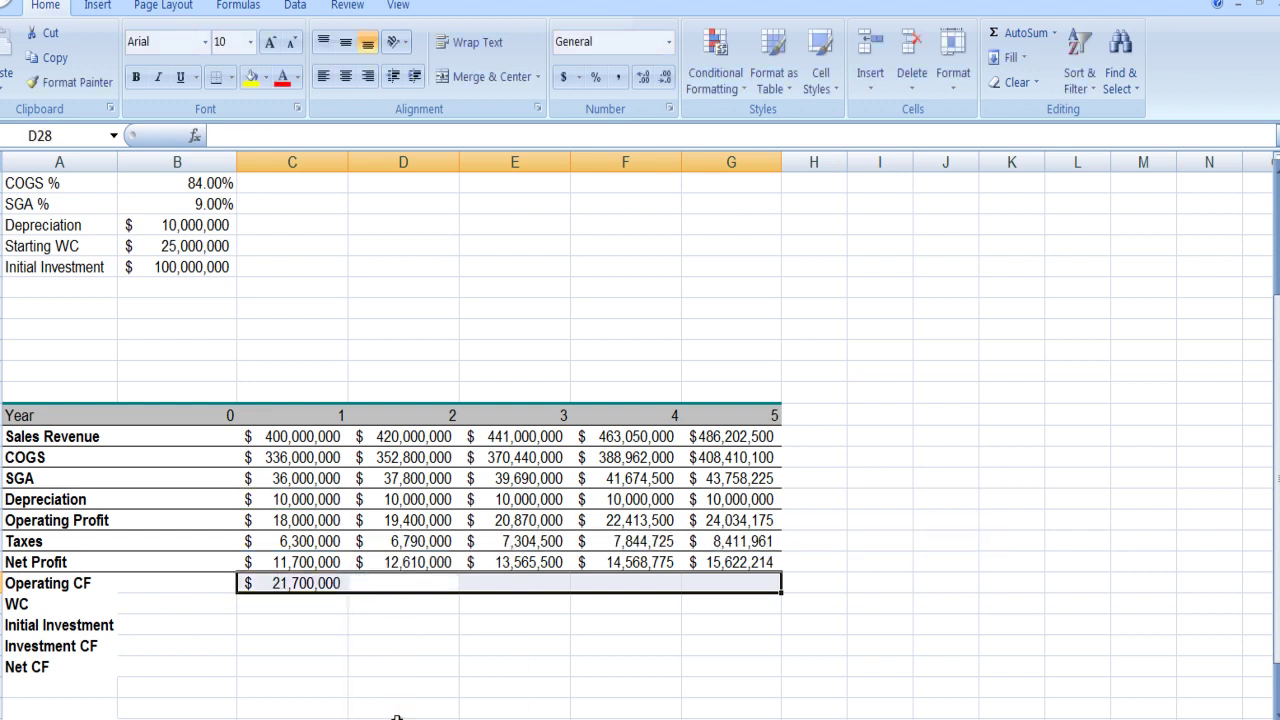
click(320, 586)
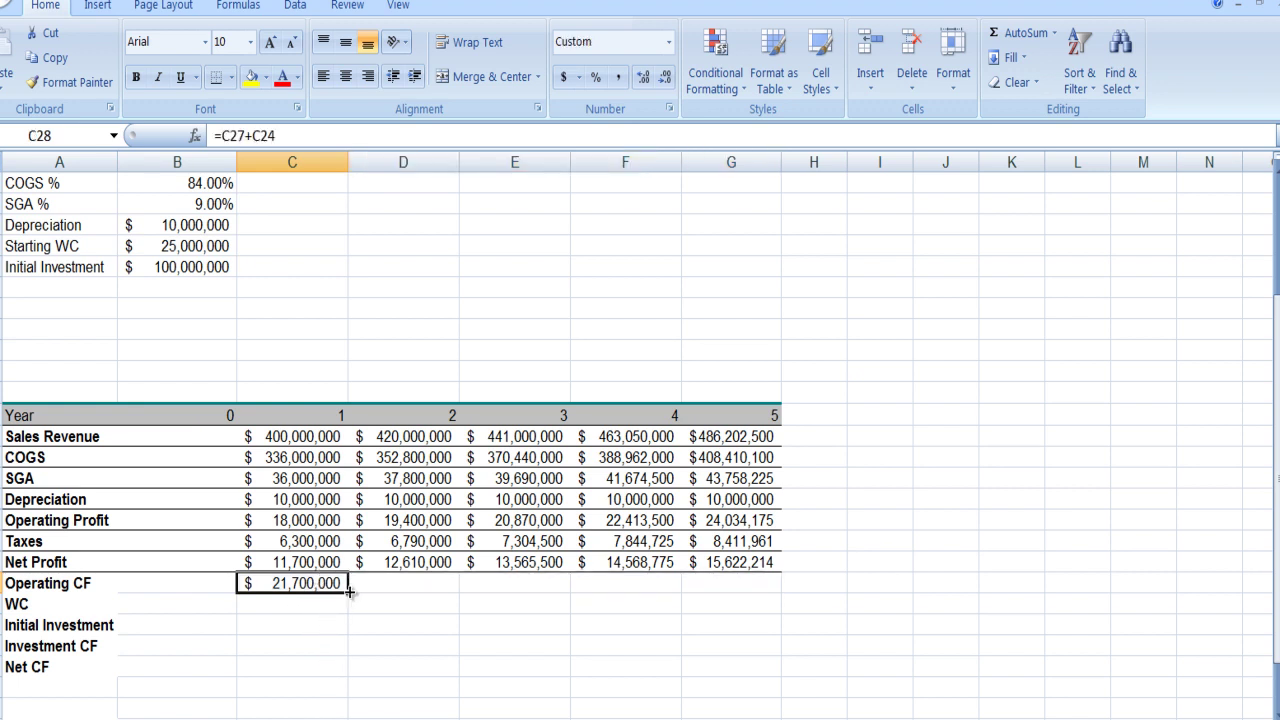
drag(349, 591, 746, 604)
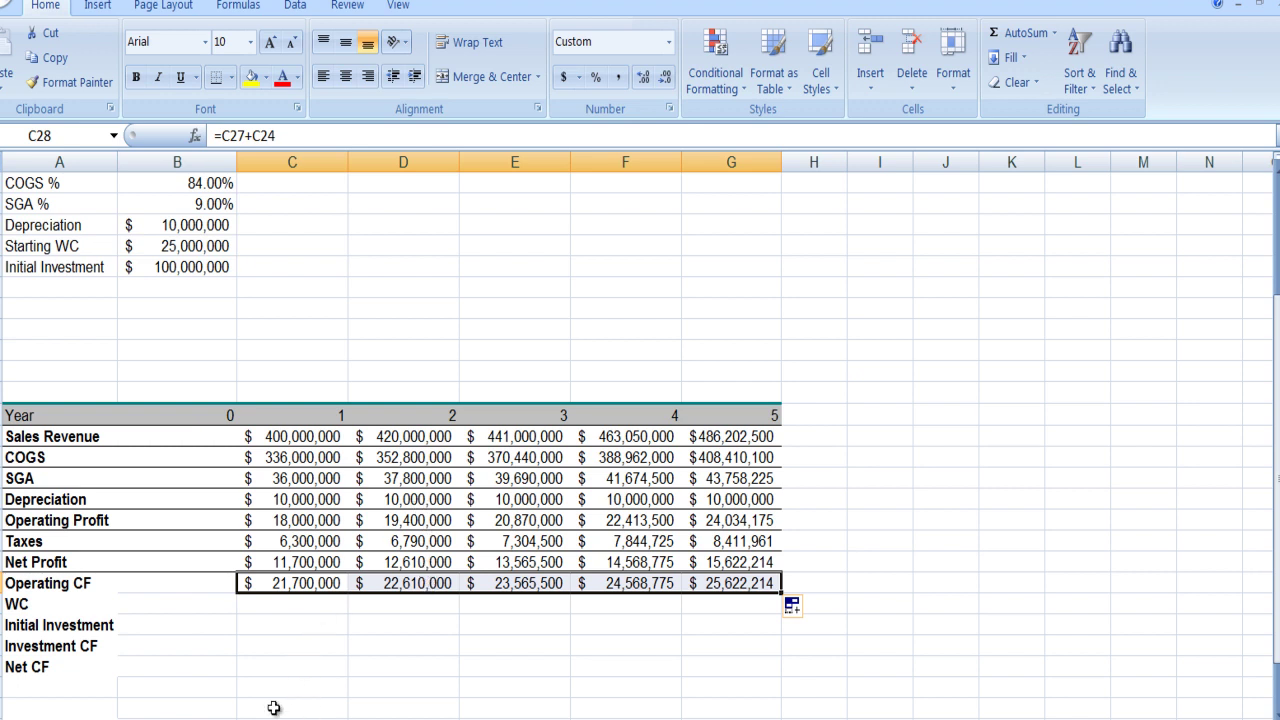
Link the Year 0 working capital in B29 to the starting WC assumption with =B12
click(184, 605)
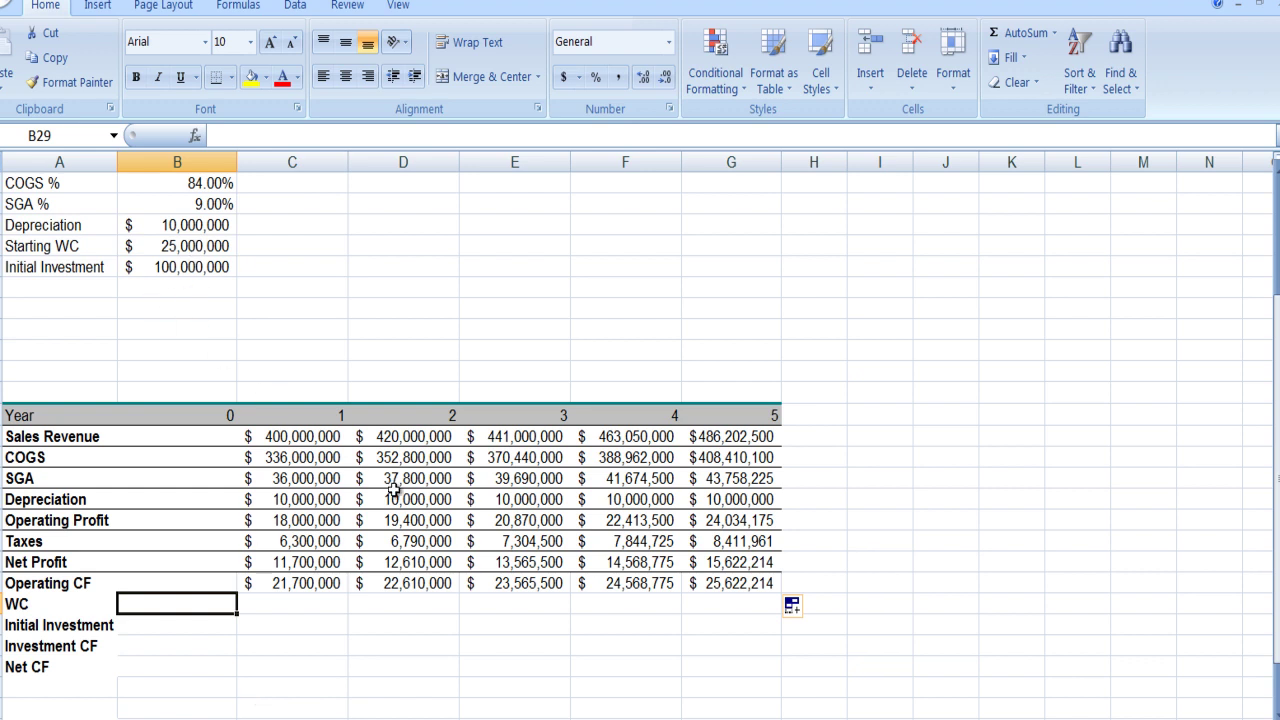
text(=)
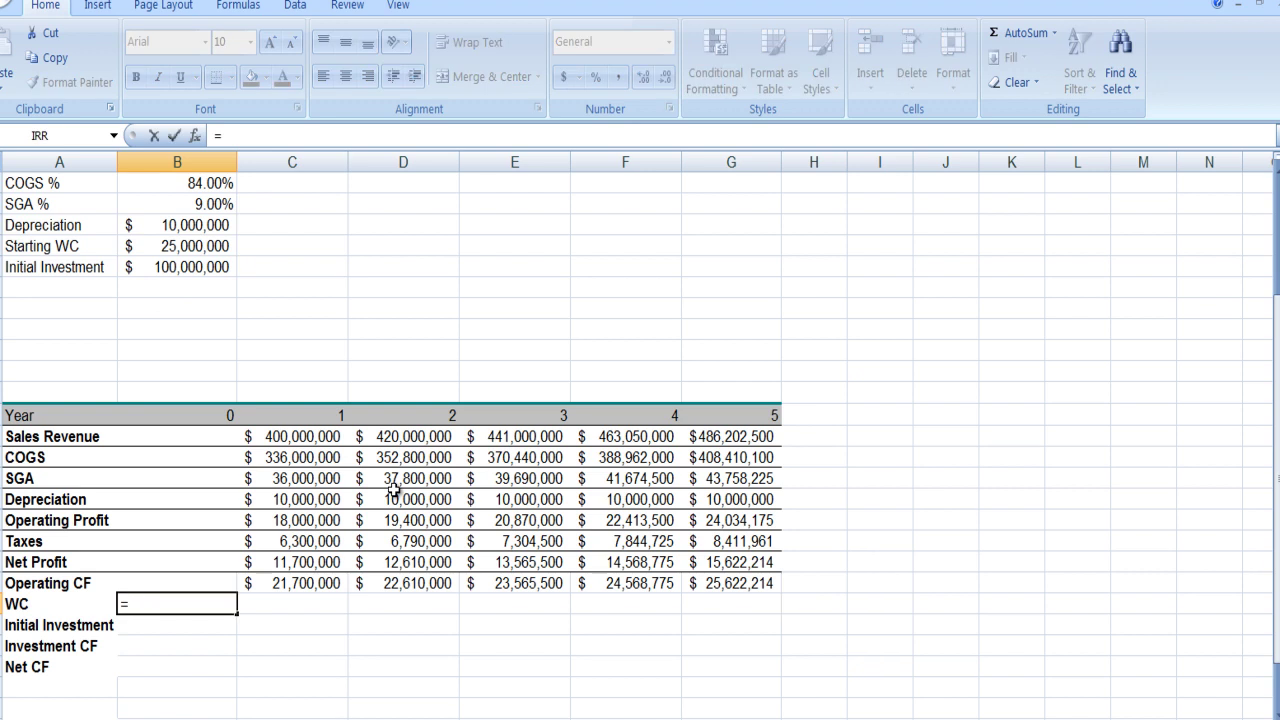
text(b)
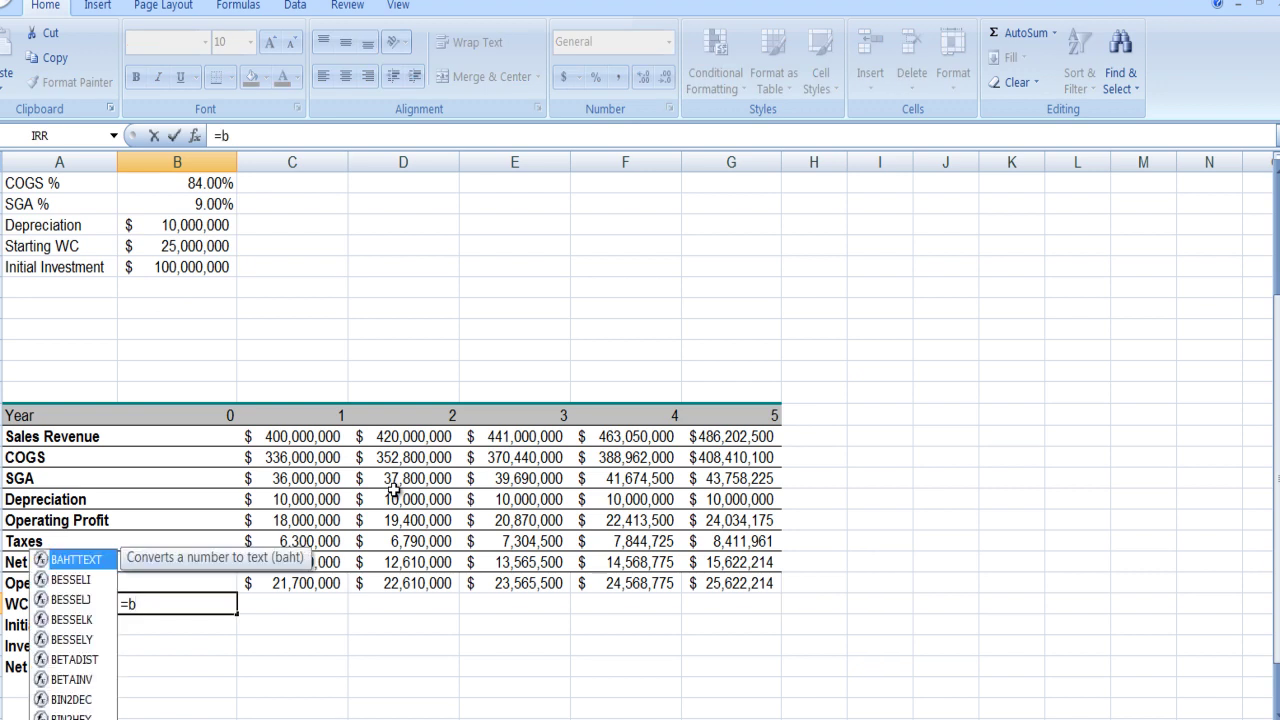
text(12)
key(Return)
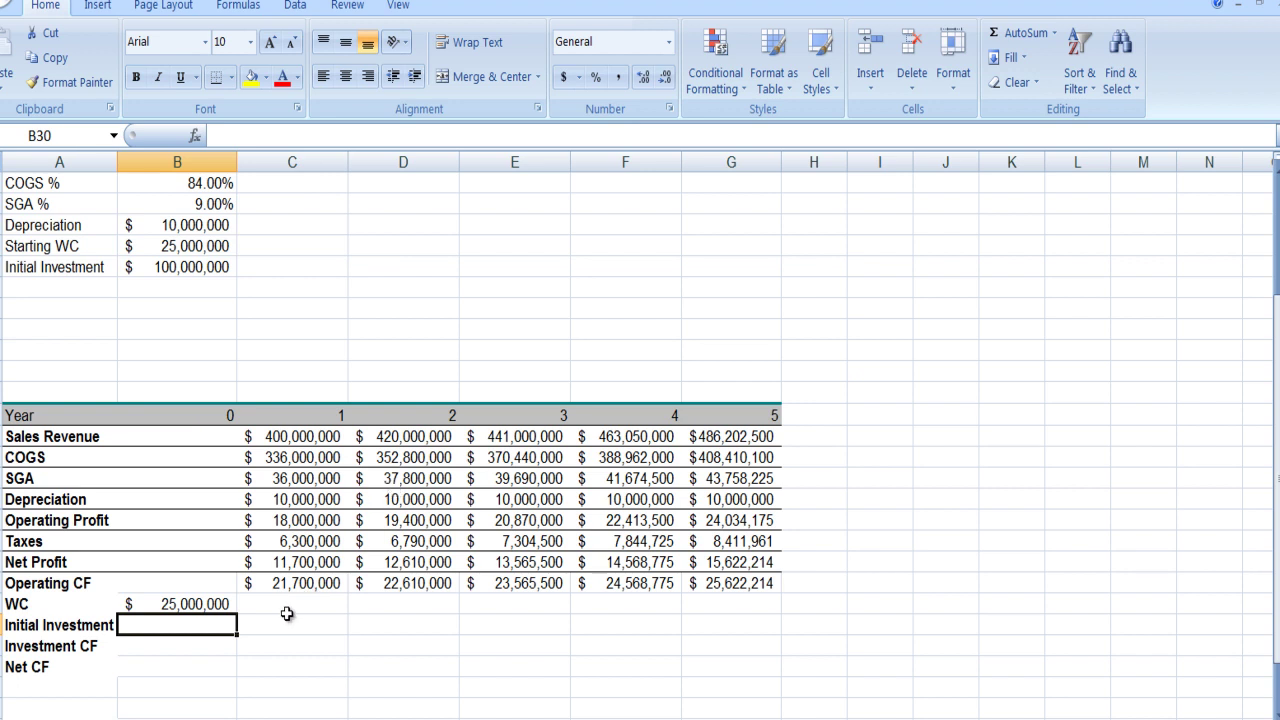
Enter 0 as the Year 1 working capital in C29 and fill it across through Year 5
click(288, 609)
text(0)
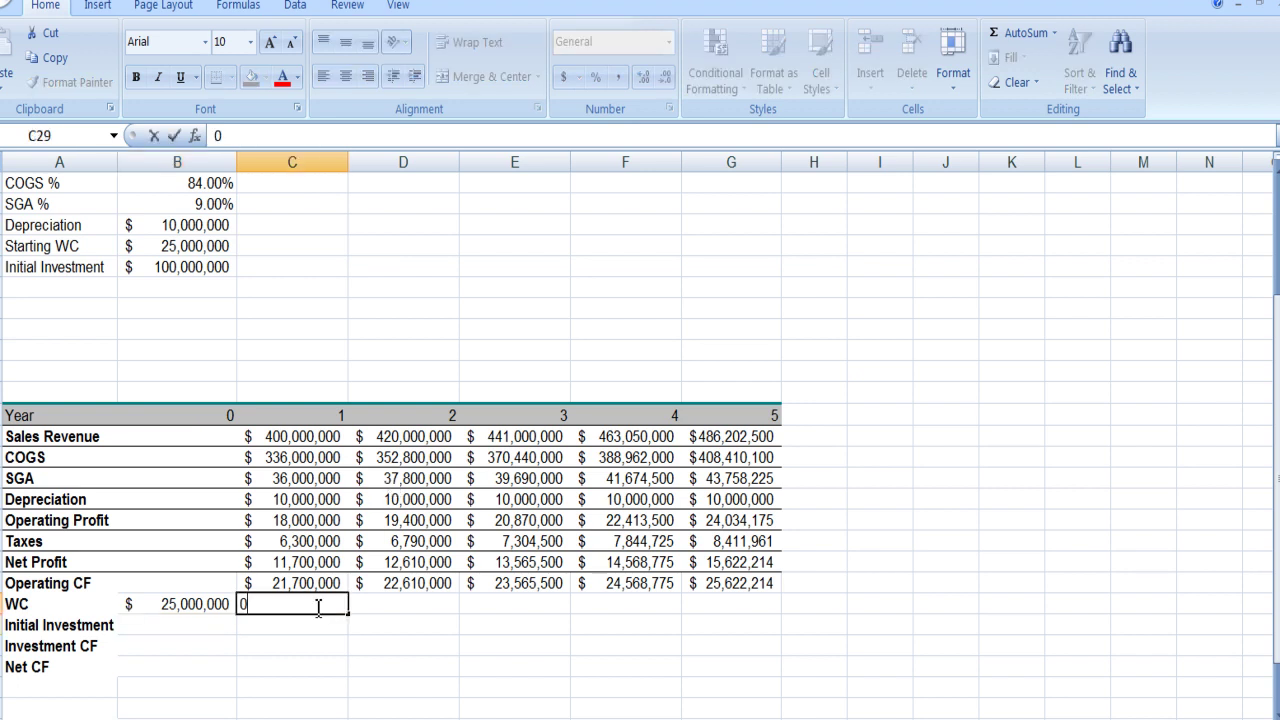
key(Return)
click(315, 606)
drag(347, 616, 748, 638)
mouse_move(522, 719)
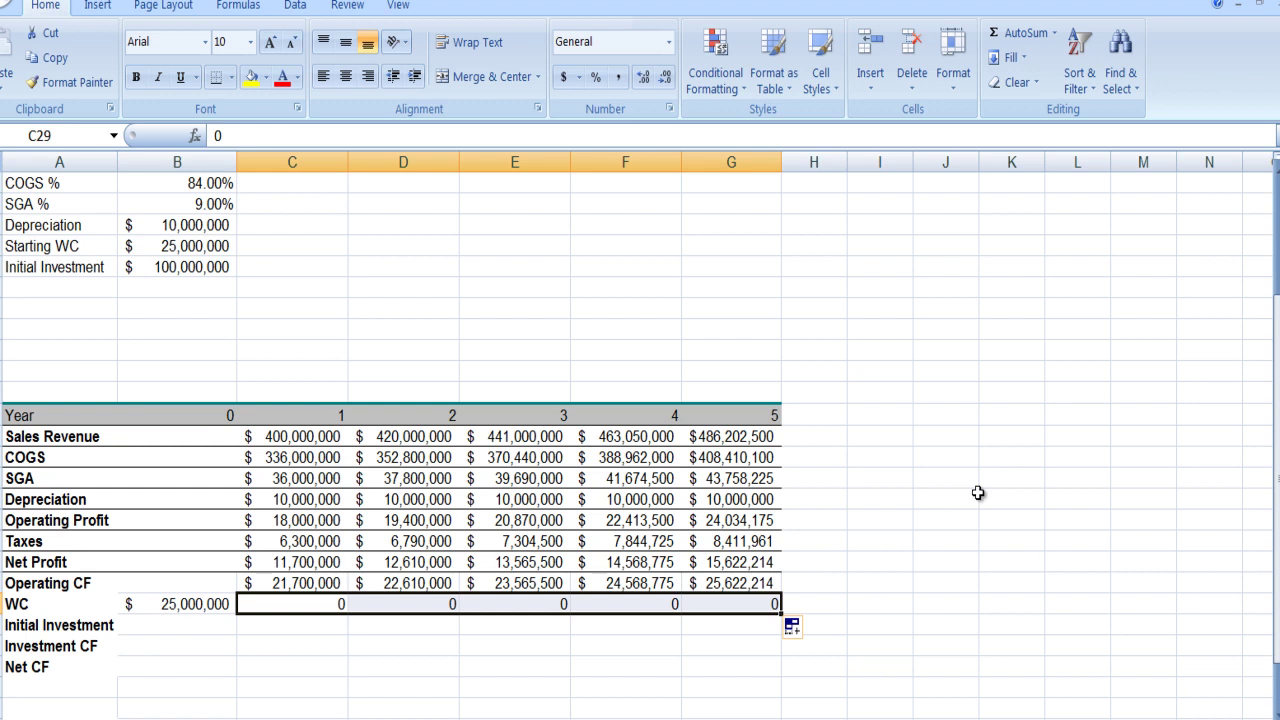
Link the Year 0 initial investment in B30 to the initial investment assumption with =B13
click(170, 628)
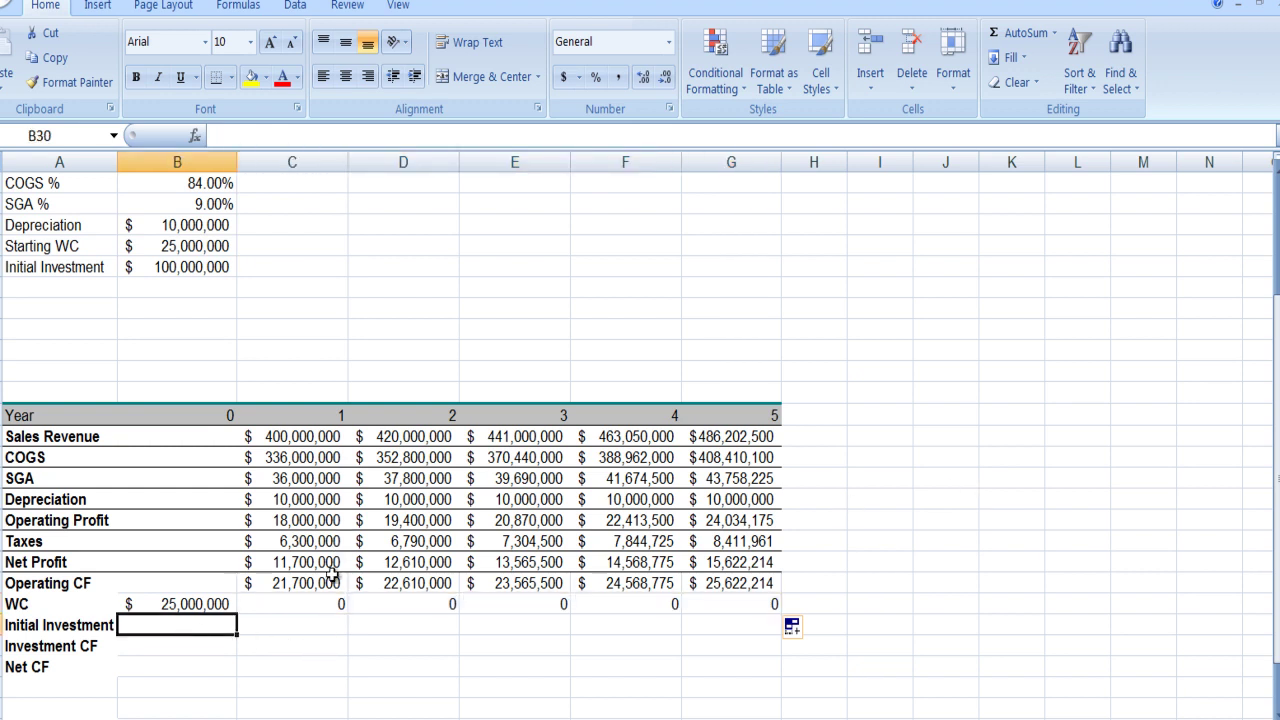
text(b13)
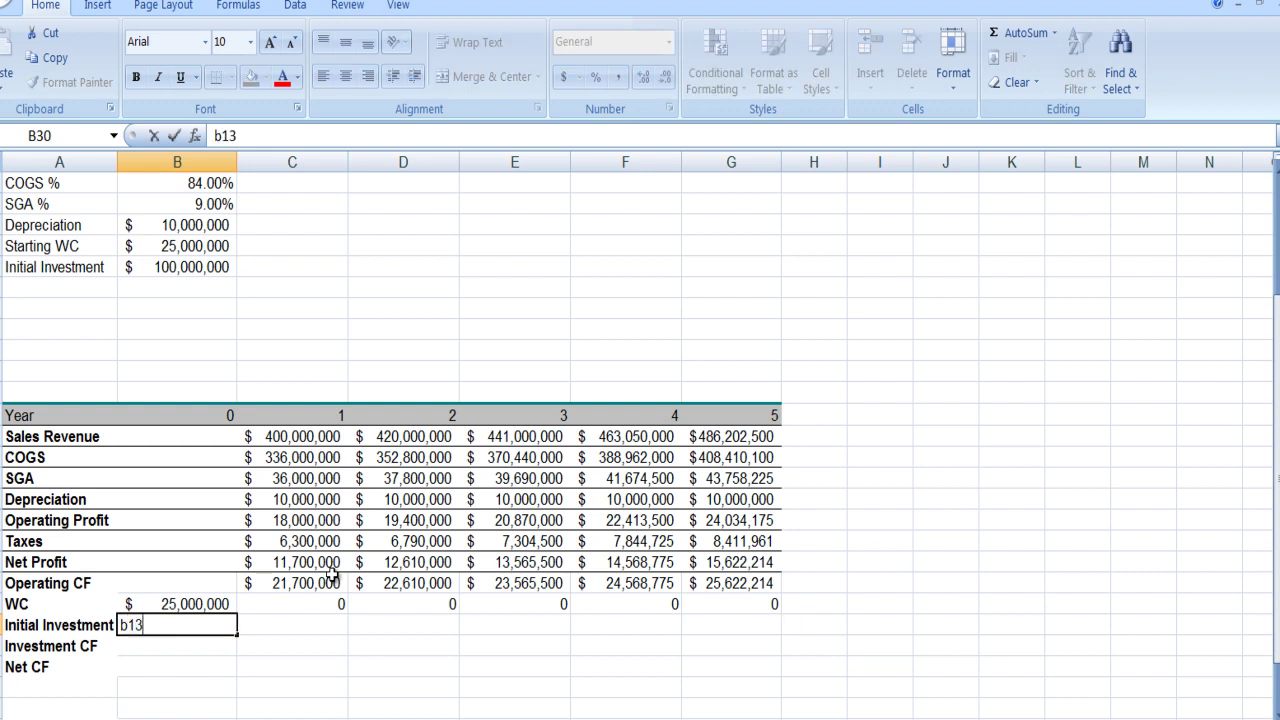
key(BackSpace)
key(BackSpace)
key(BackSpace)
text(=b1)
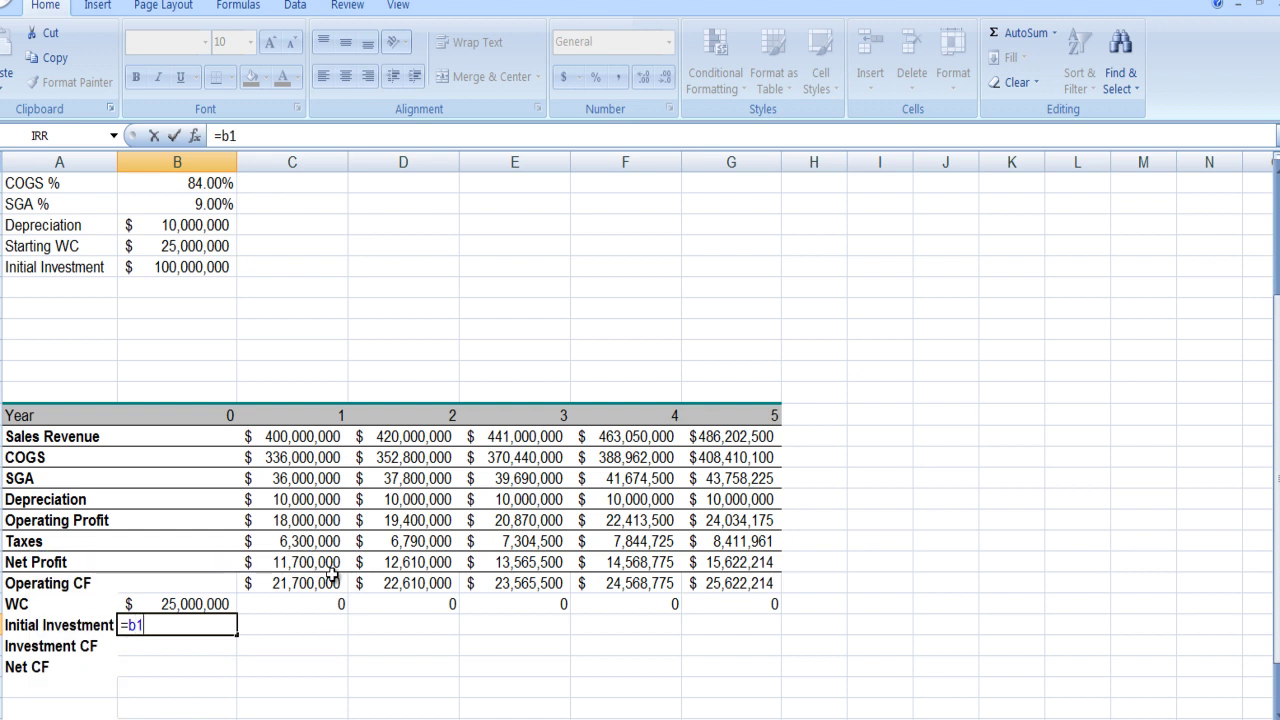
text(3)
key(Return)
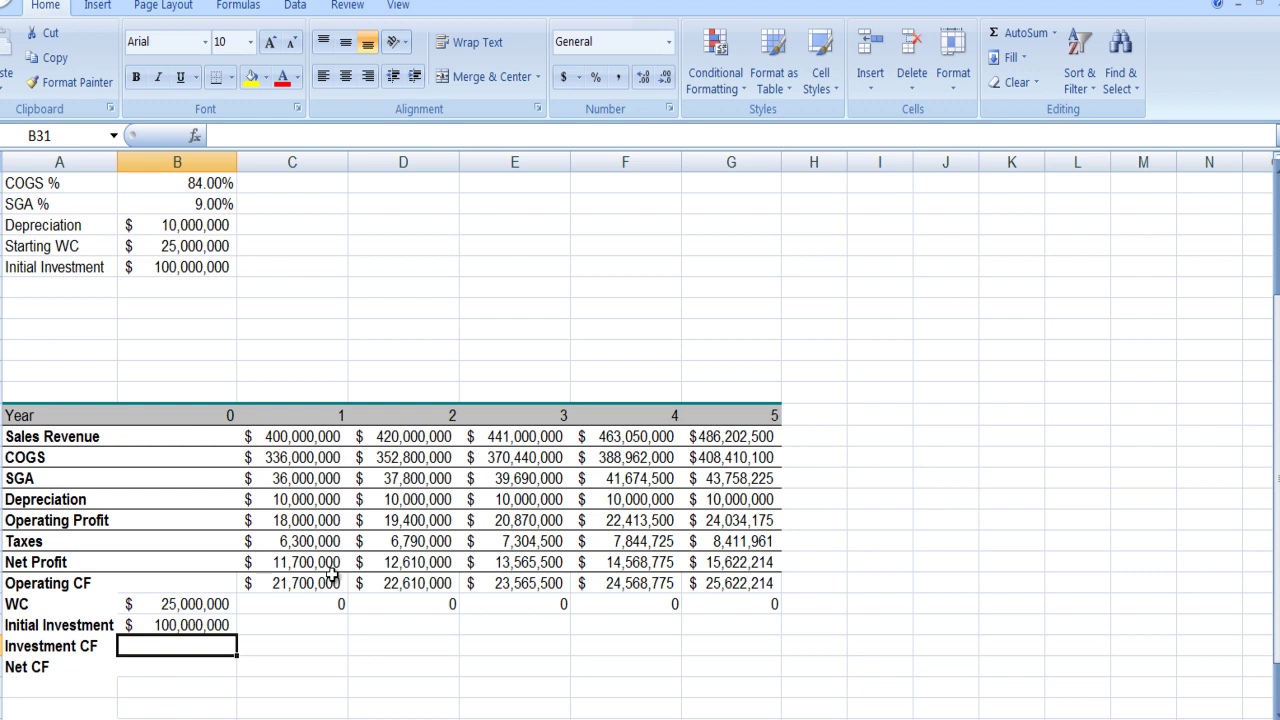
Calculate the Year 0 investment cash flow in B31 as the negative sum =-(B29+B30)
text(=)
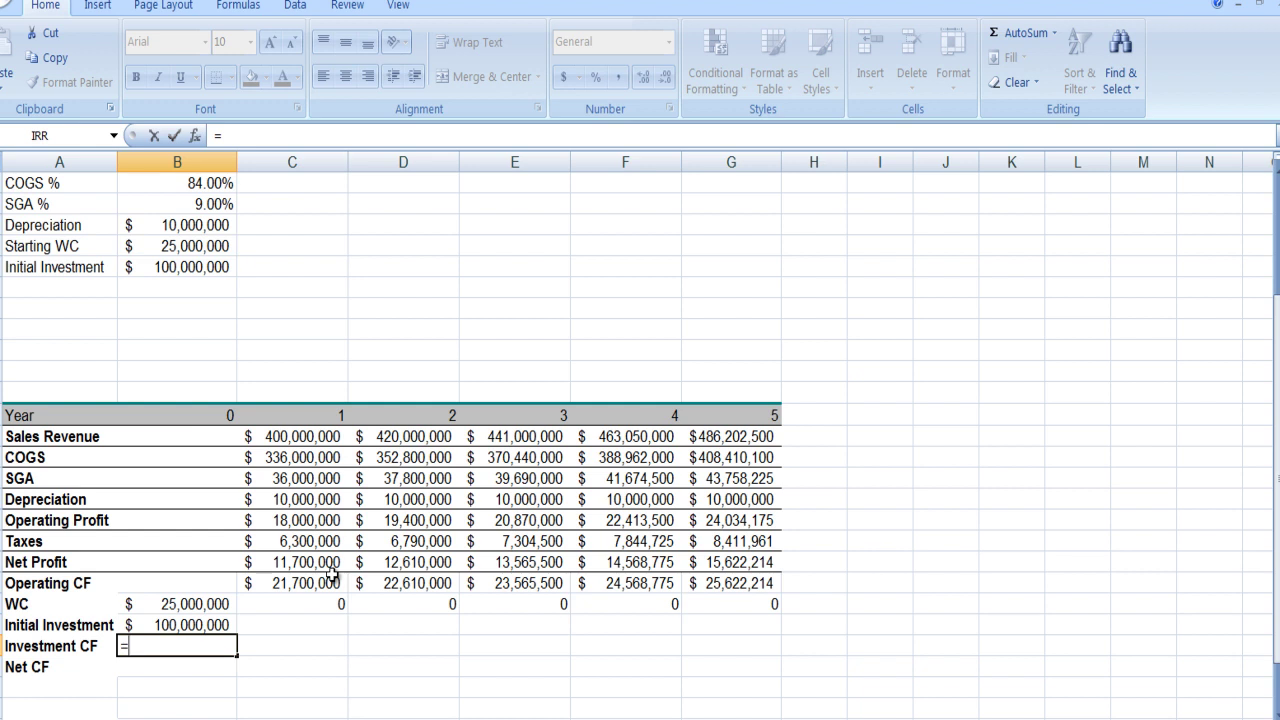
text(-(b29)
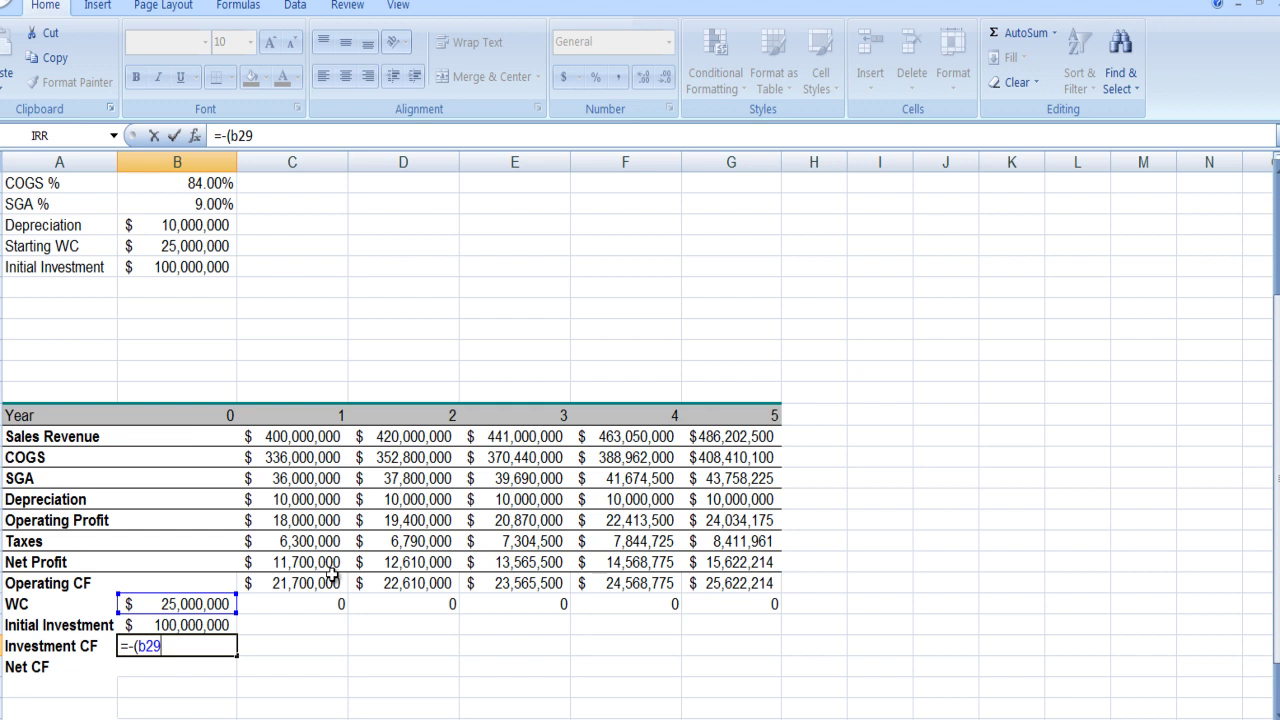
text(+b30)
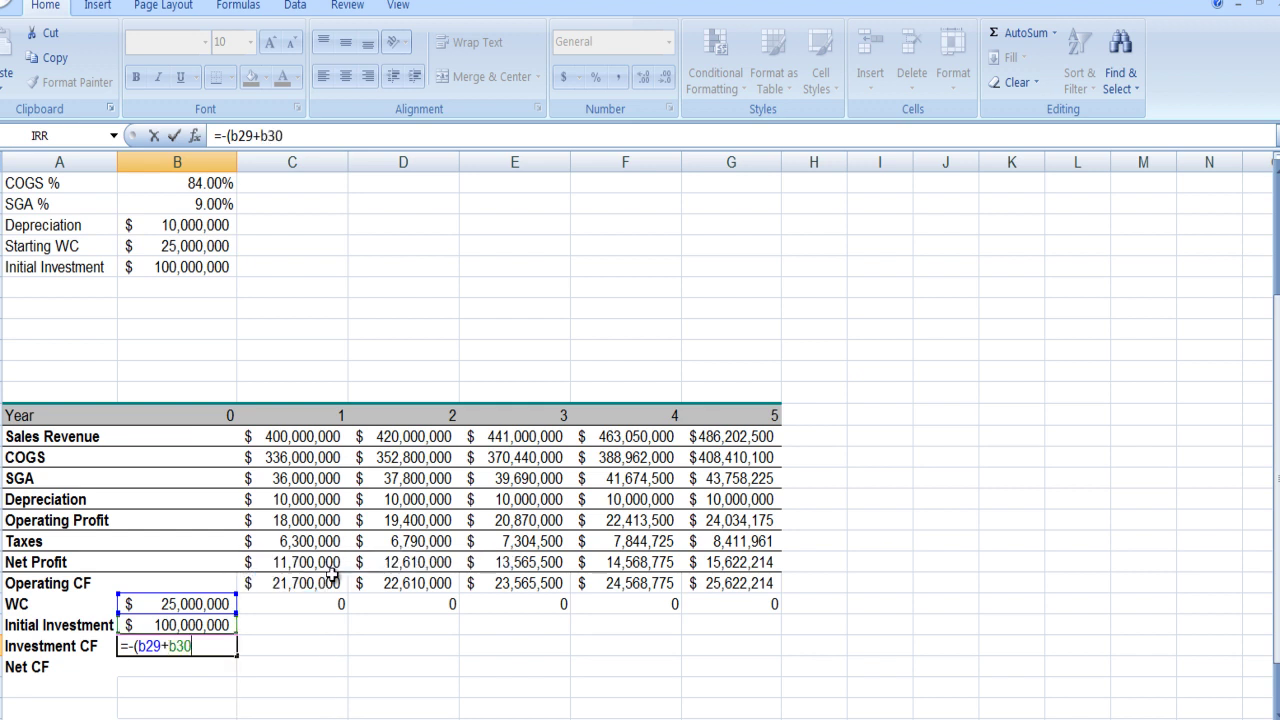
text())
key(Return)
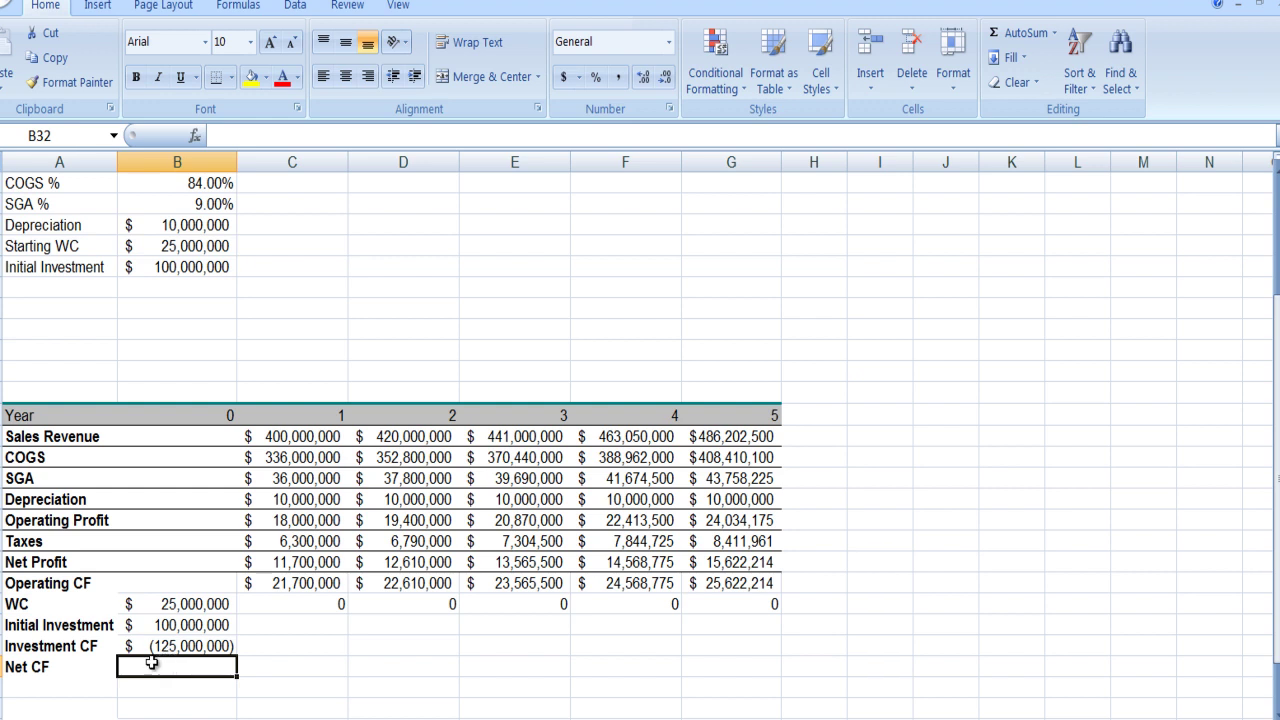
Enter the working capital recovery as the Year 5 investment cash flow in G31 with =B12
click(746, 645)
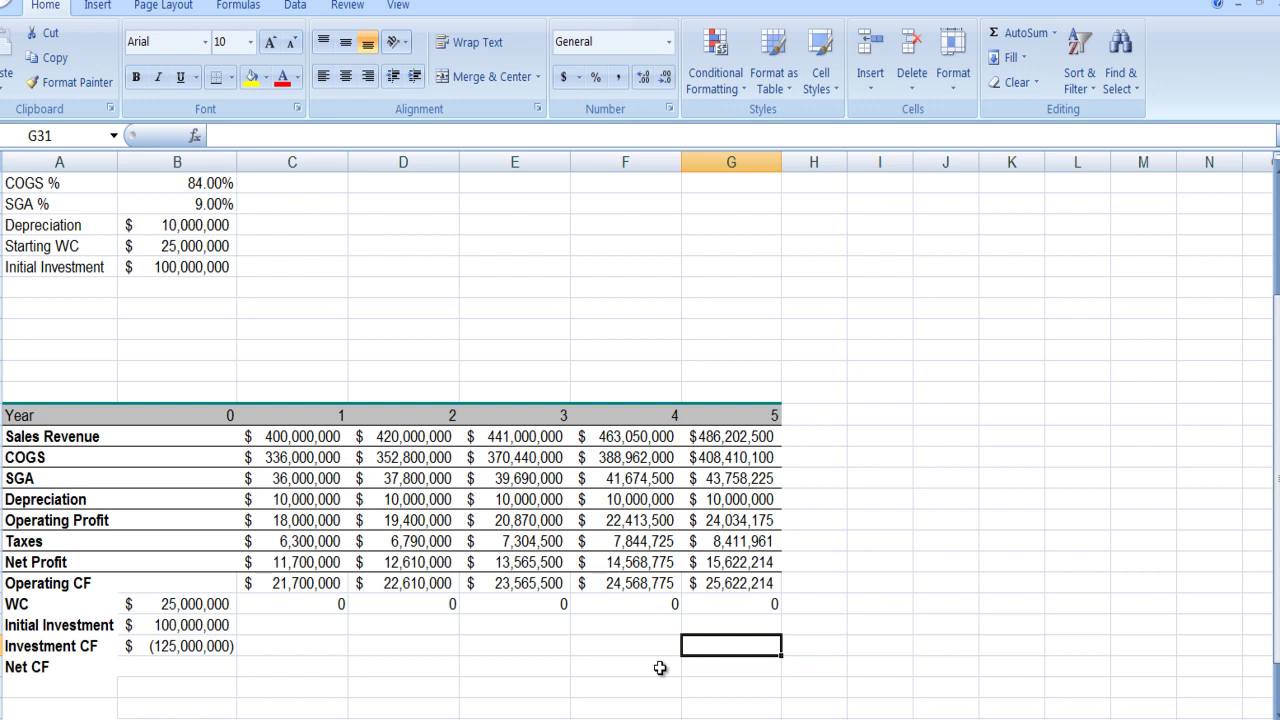
text(=)
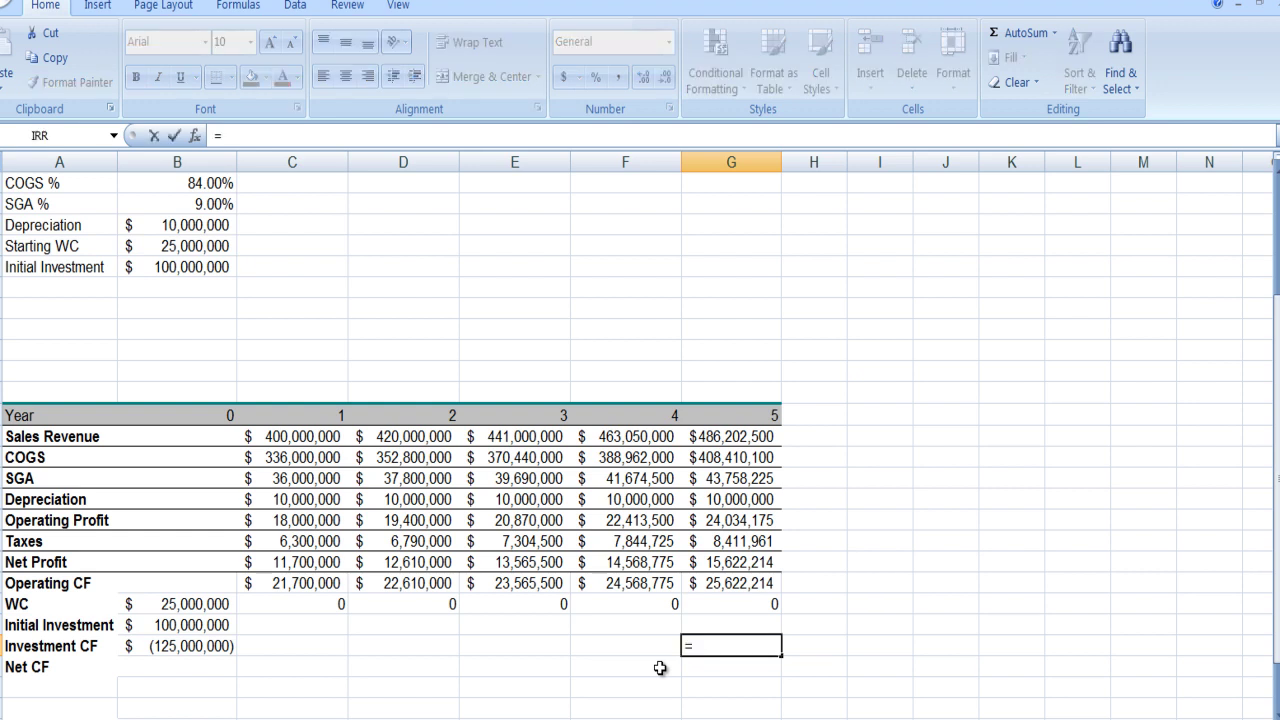
text(b12)
key(Return)
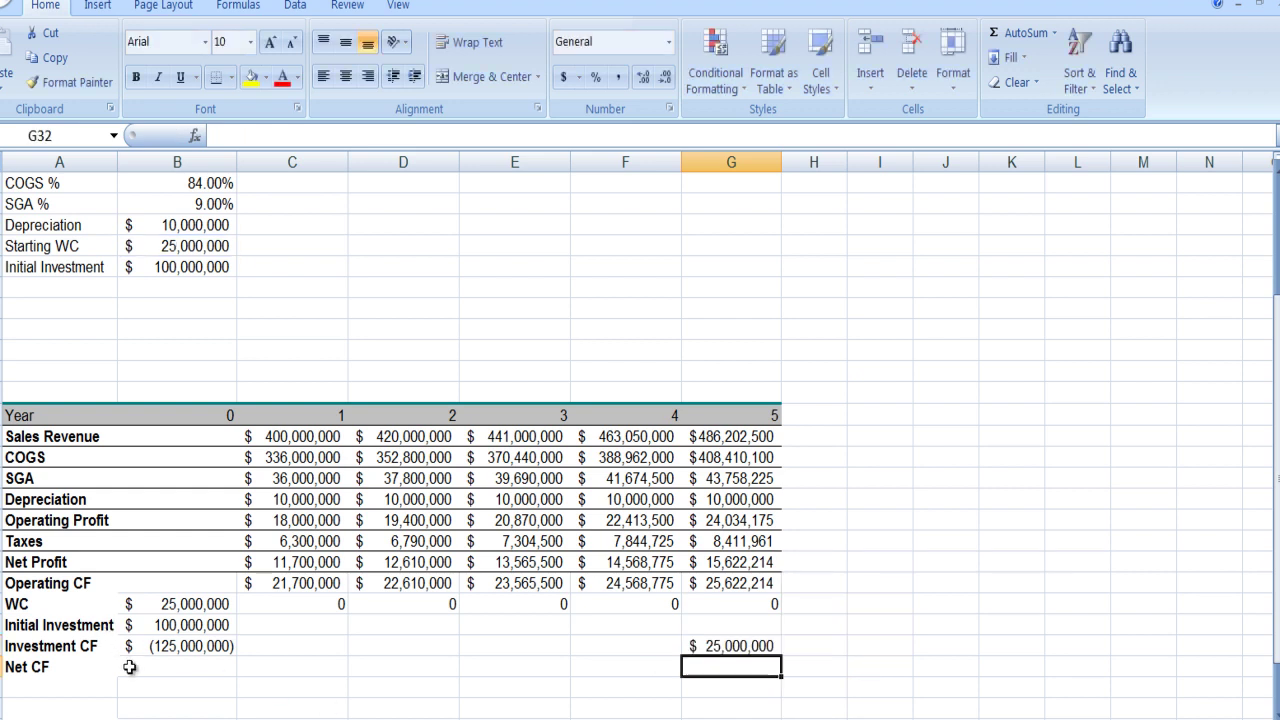
Set the Year 0 net cash flow in B32 equal to the investment cash flow with =B31
click(170, 667)
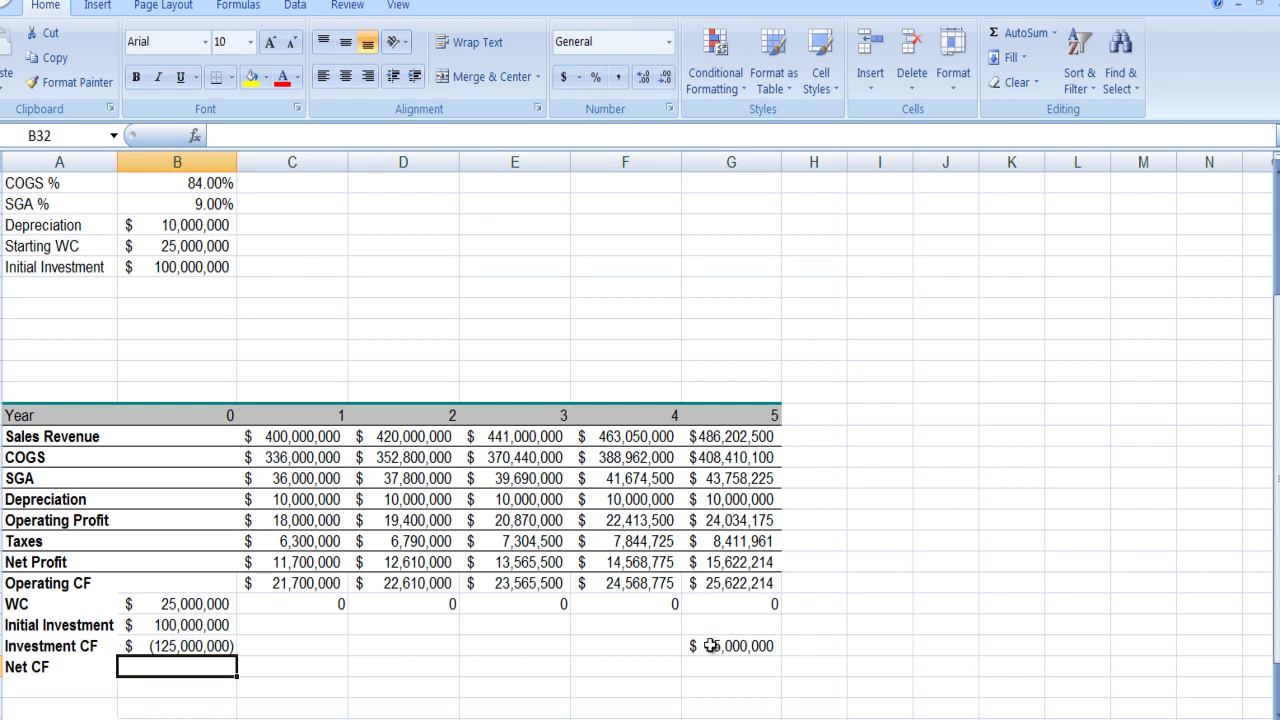
text(=)
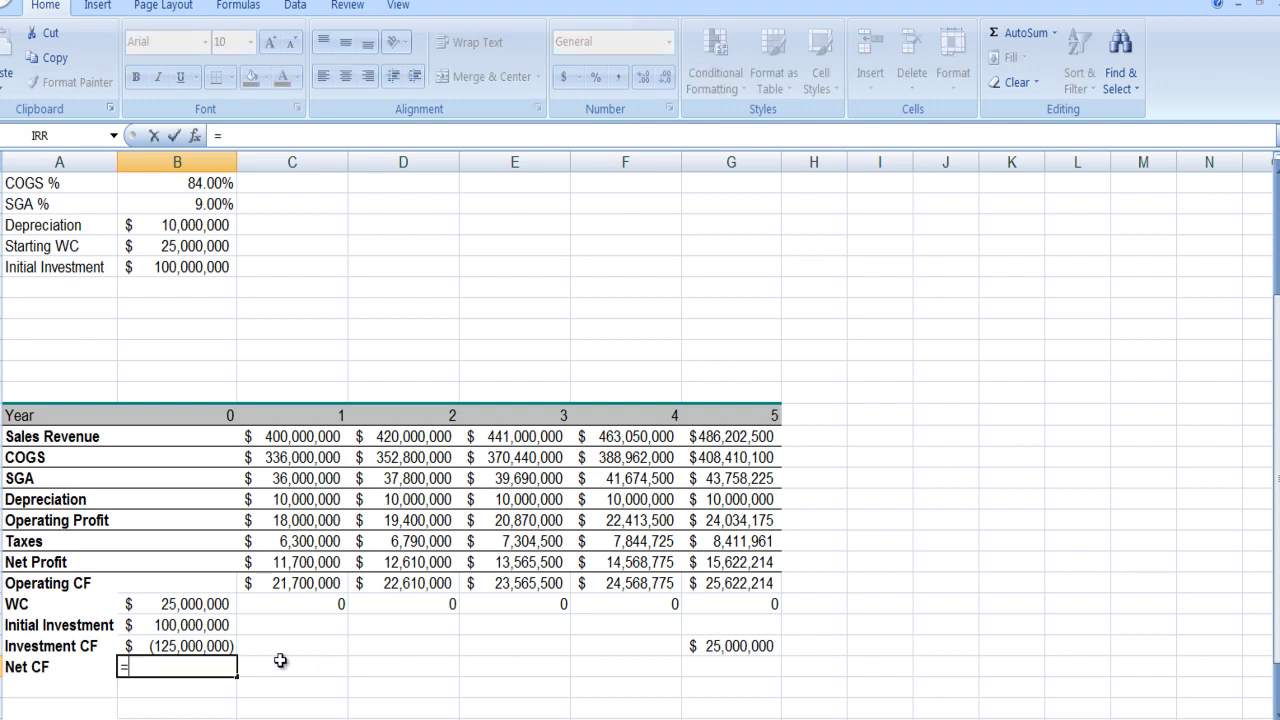
text(b)
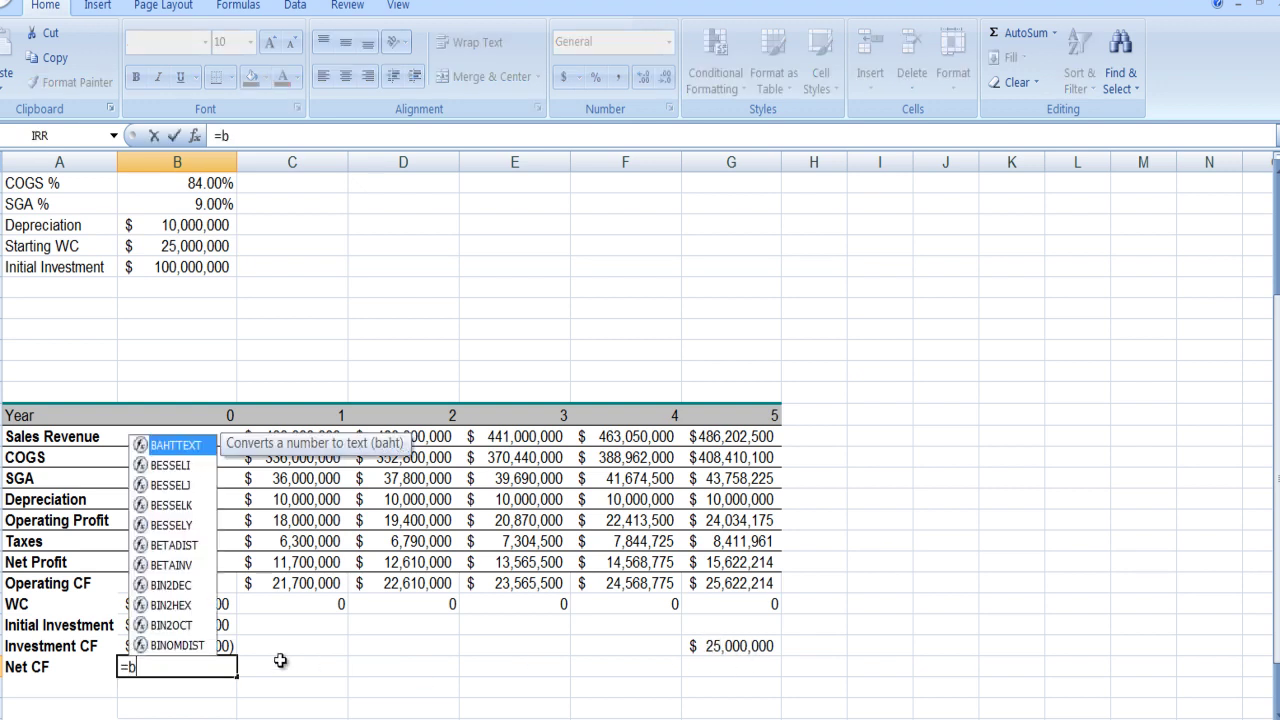
text(32)
key(BackSpace)
text(1)
key(Return)
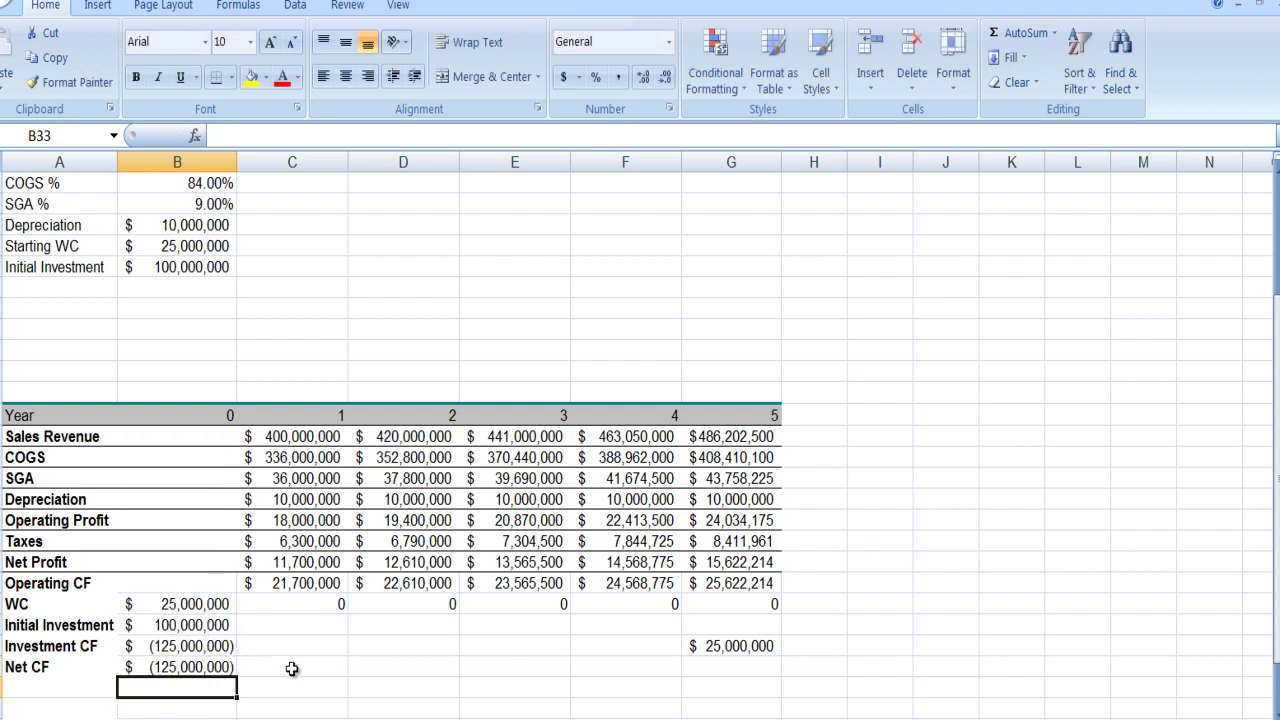
Calculate the Year 1 net cash flow in C32 with =C28+SUM(C29:C31) and fill the formula across through Year 5 in G32
click(290, 666)
text(=)
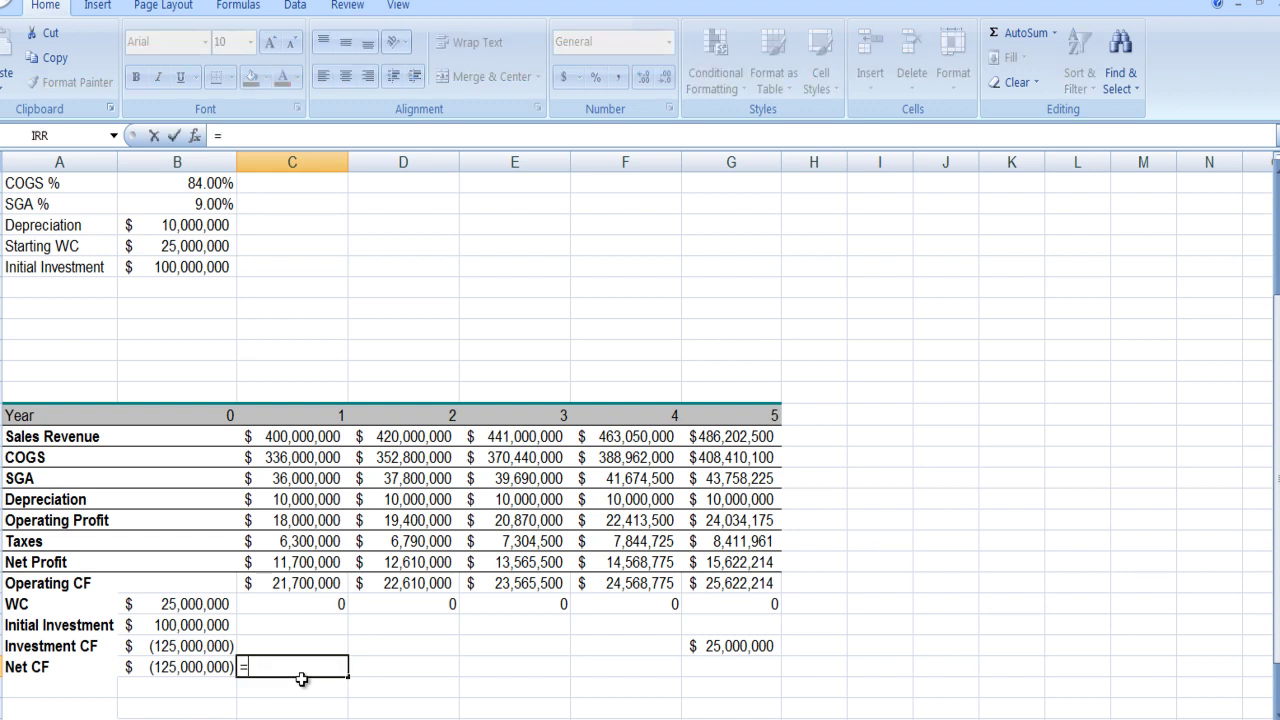
text(c)
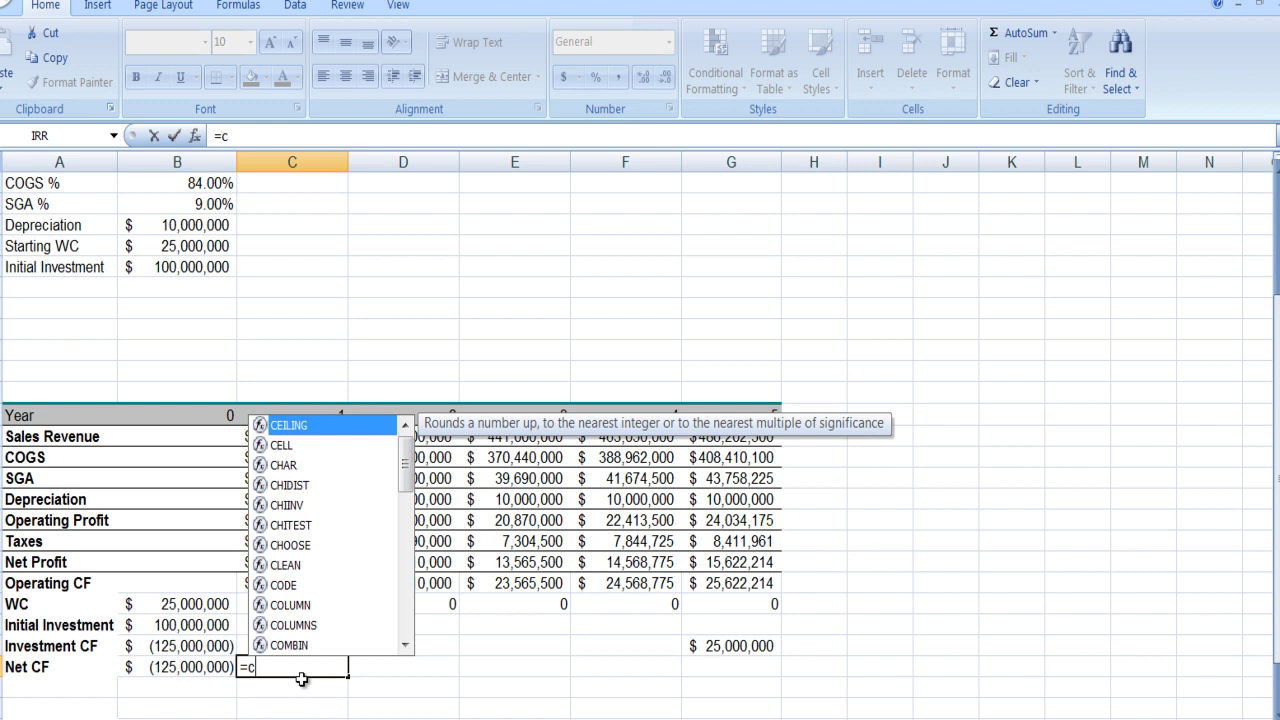
text(28)
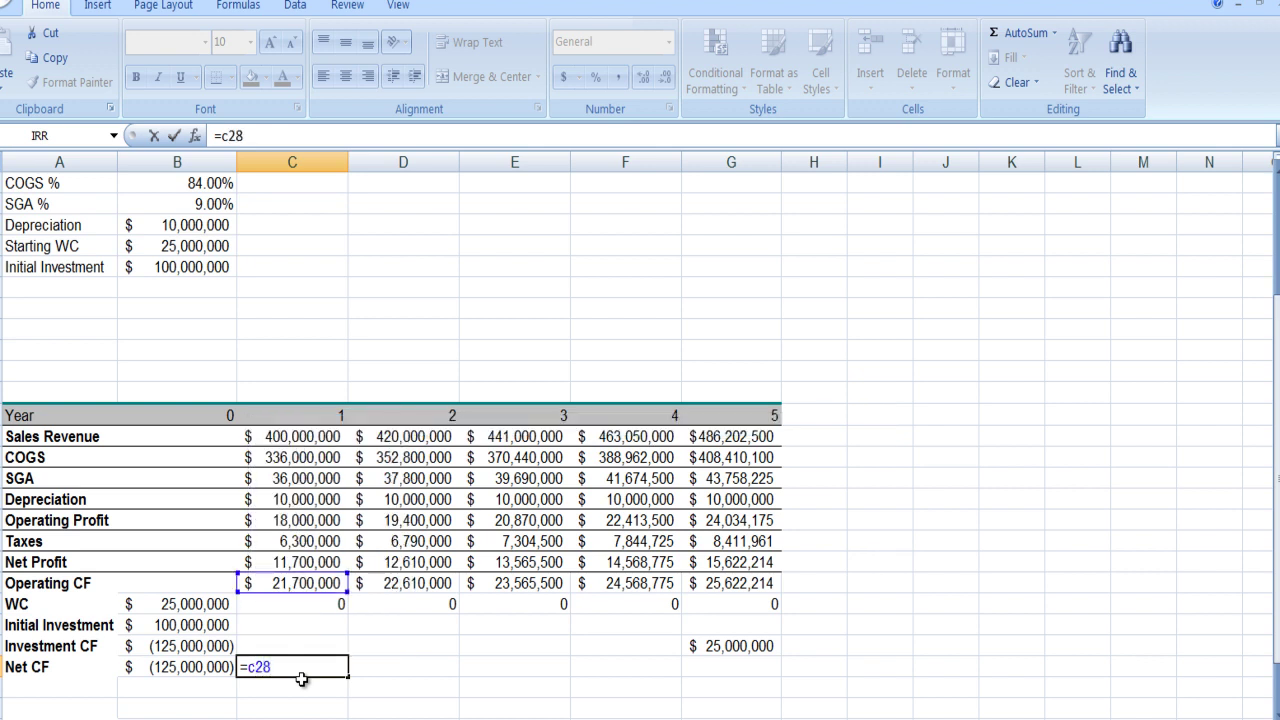
text(+)
text(sum()
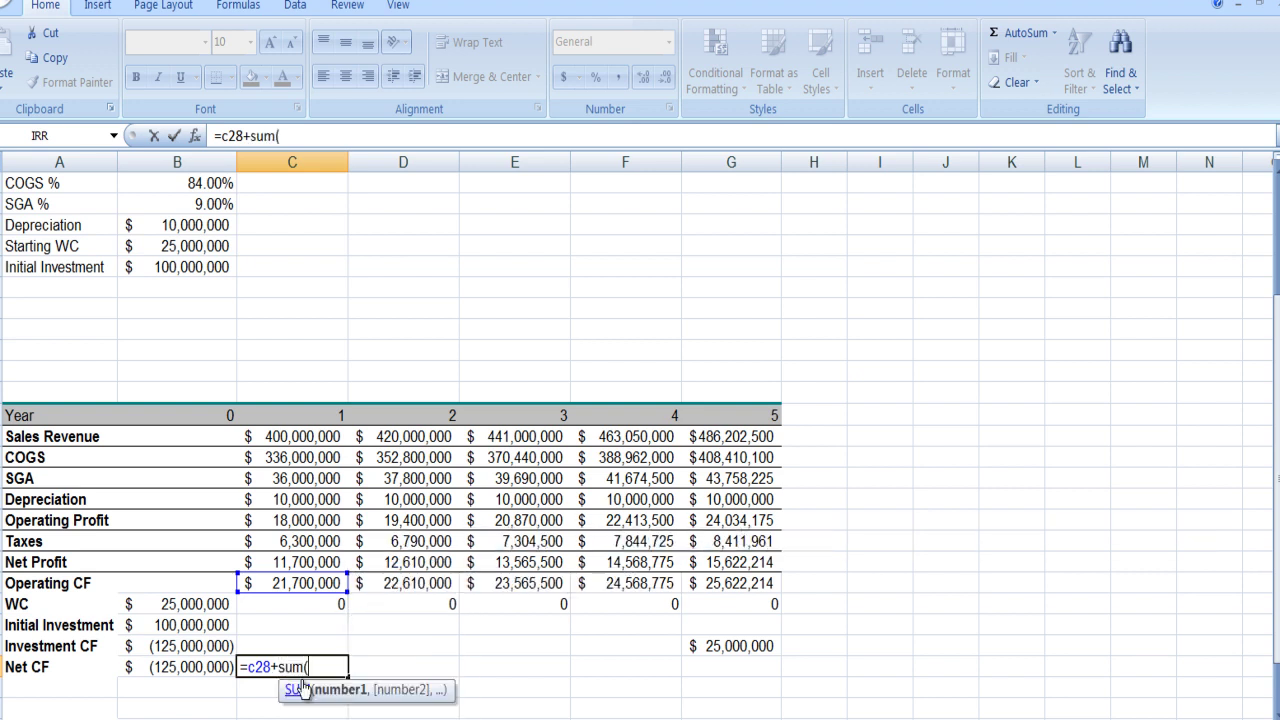
text(c)
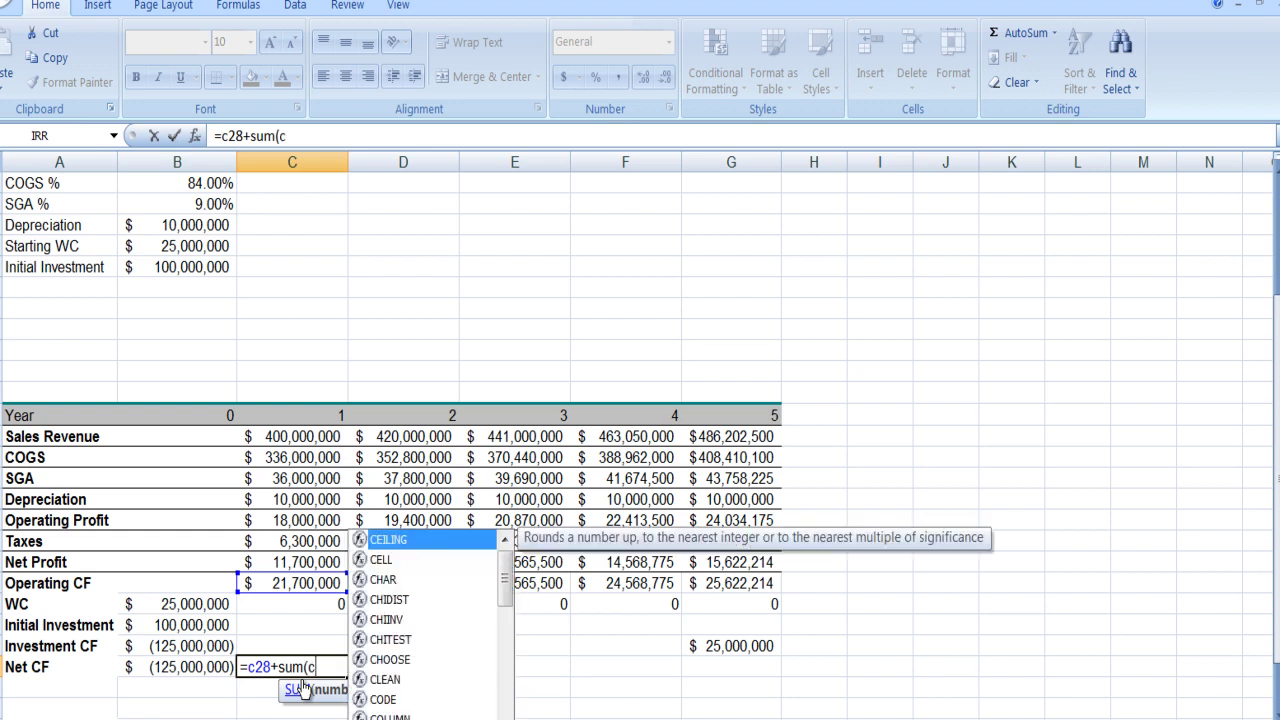
text(29)
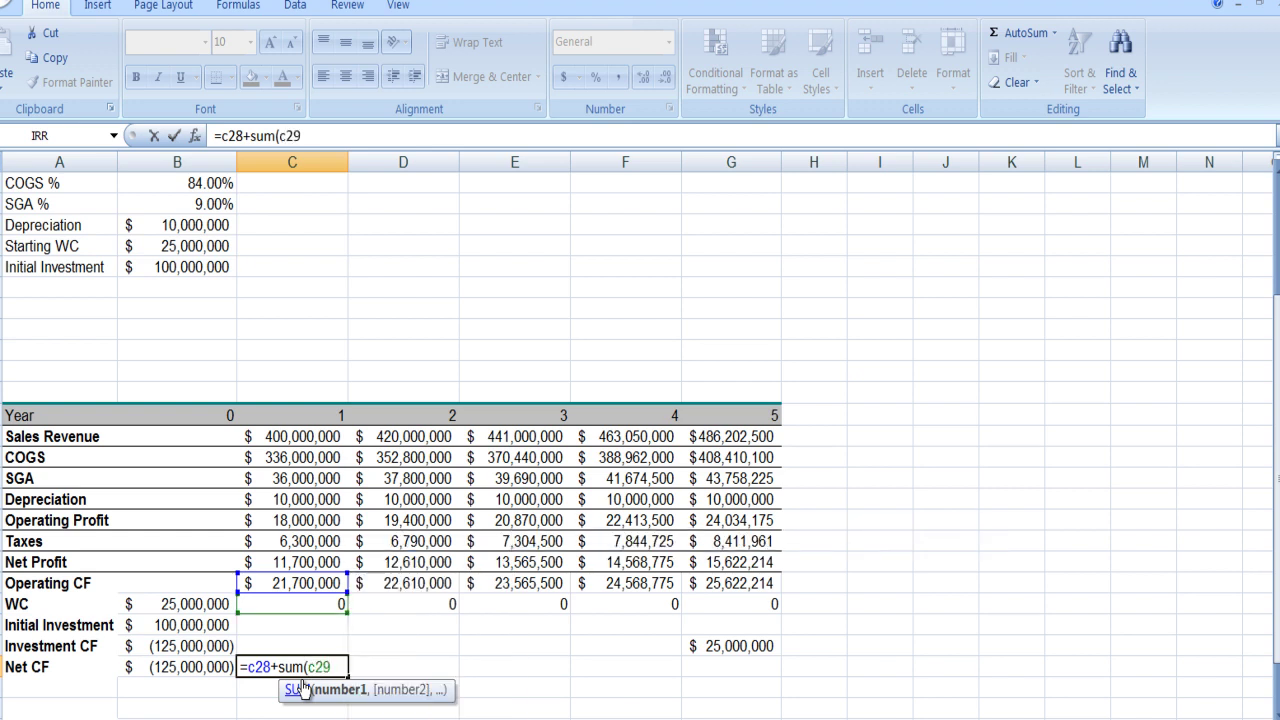
text(:c3)
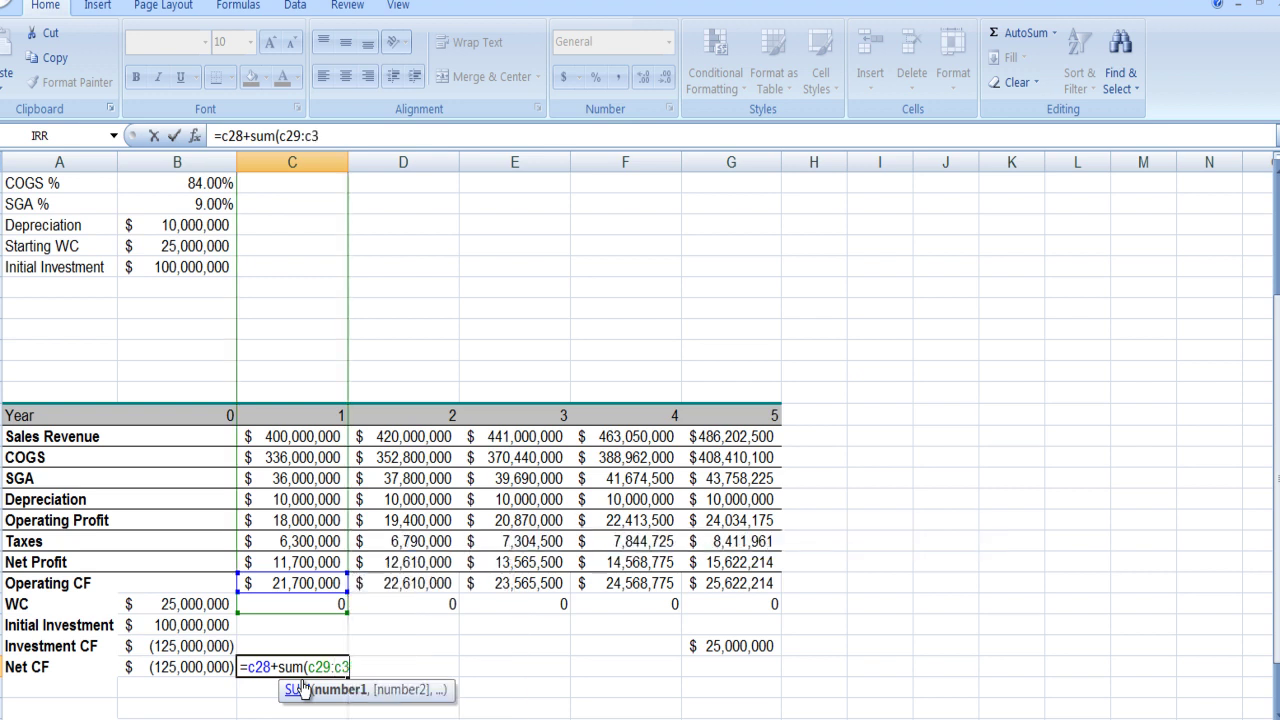
text(1))
key(Return)
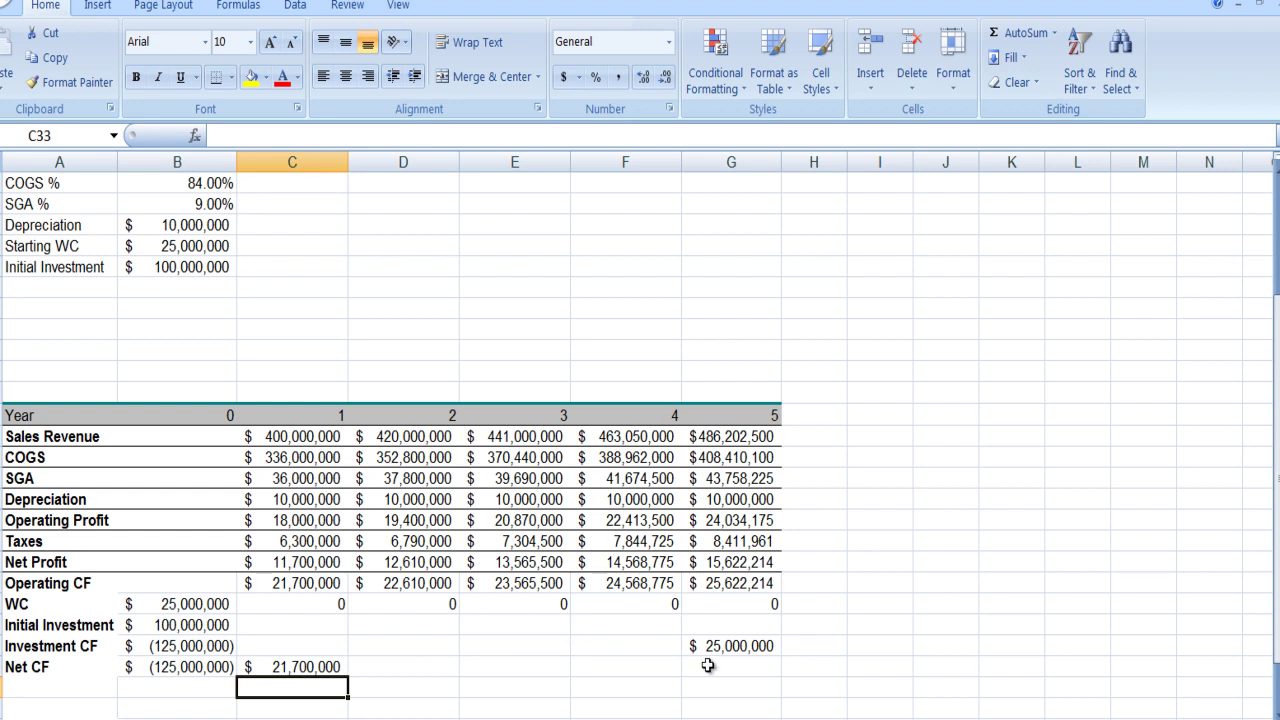
click(310, 668)
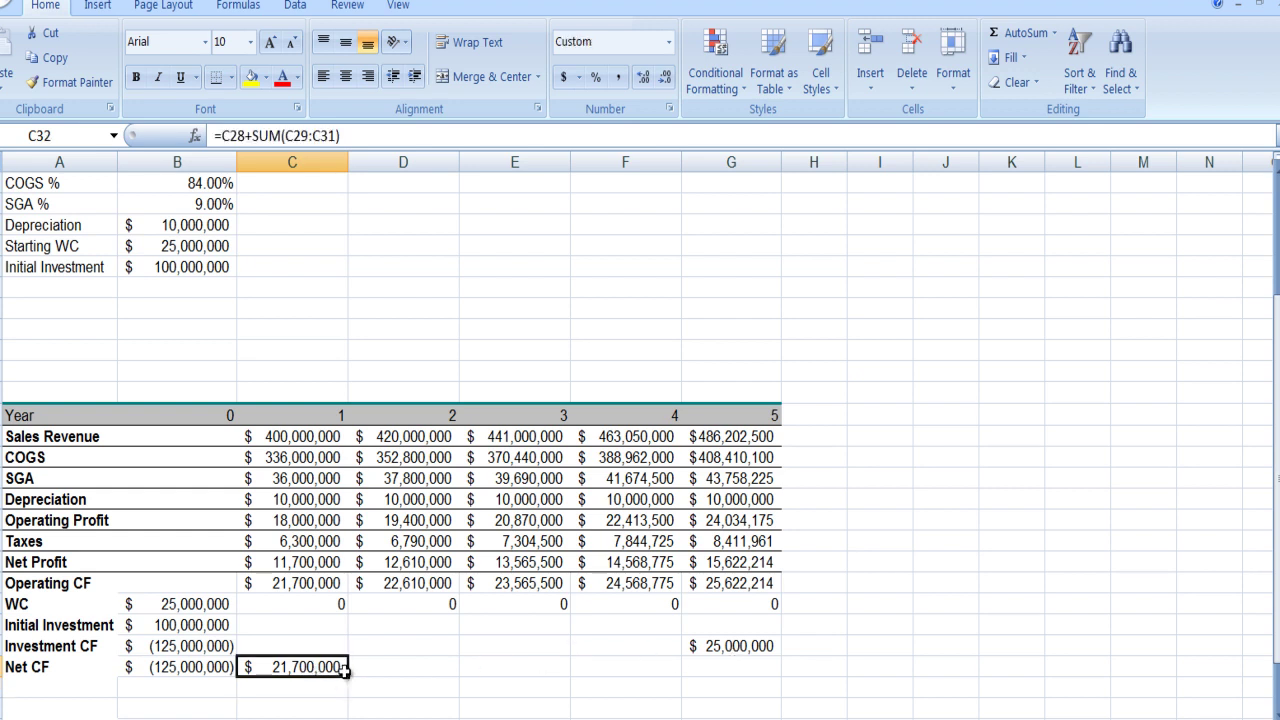
drag(349, 680, 778, 682)
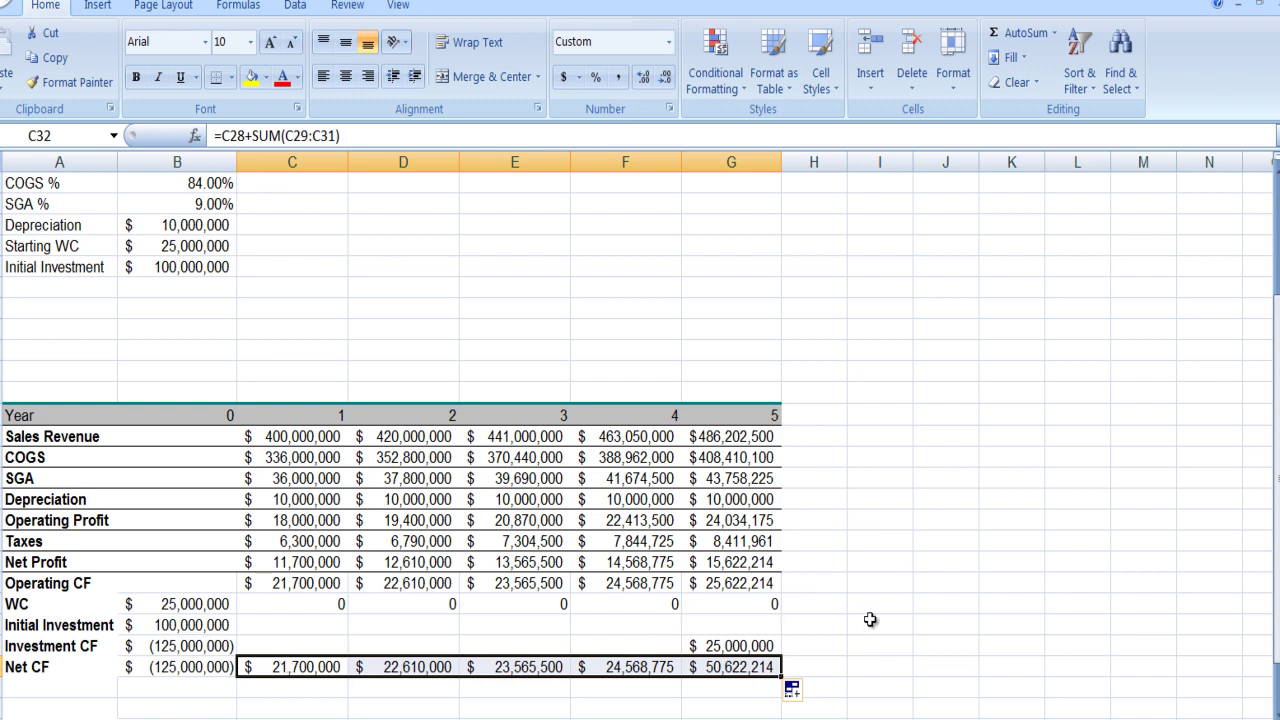
Calculate the project's NPV in B35 with =NPV(B4,C32:G32)+B32, using the cost of capital as the discount rate
scroll(882, 620, down, 2)
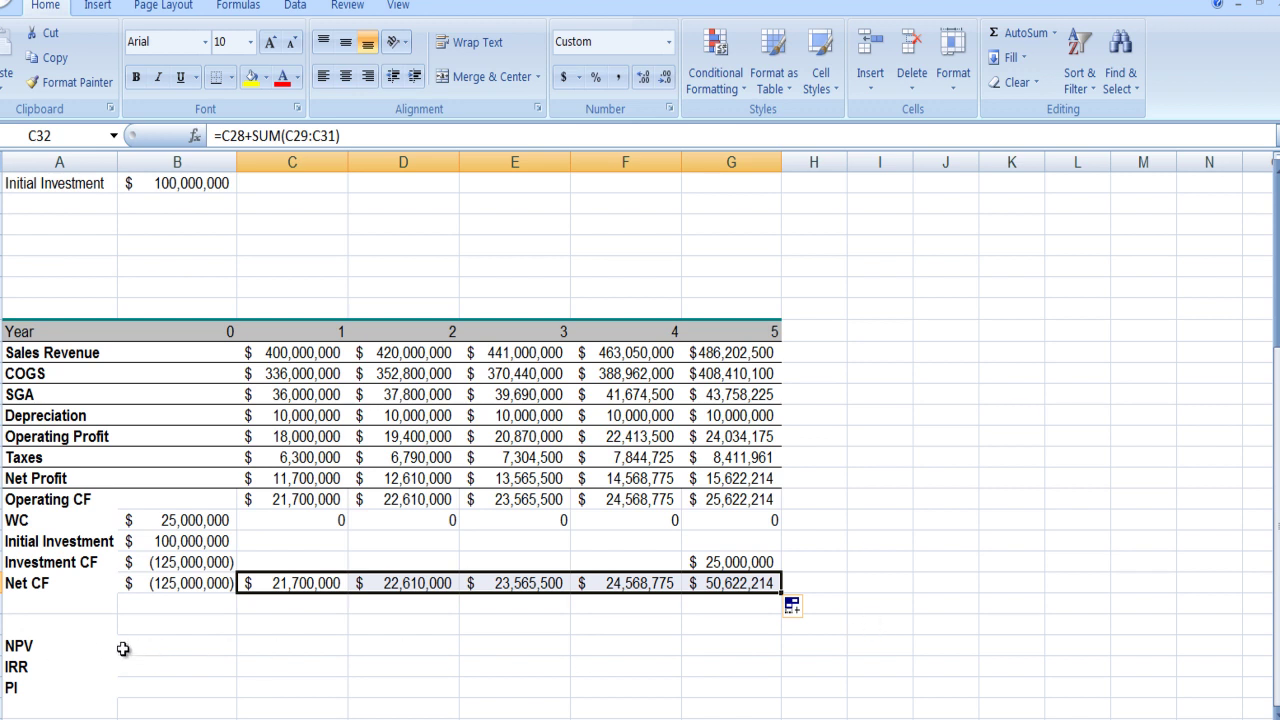
click(144, 648)
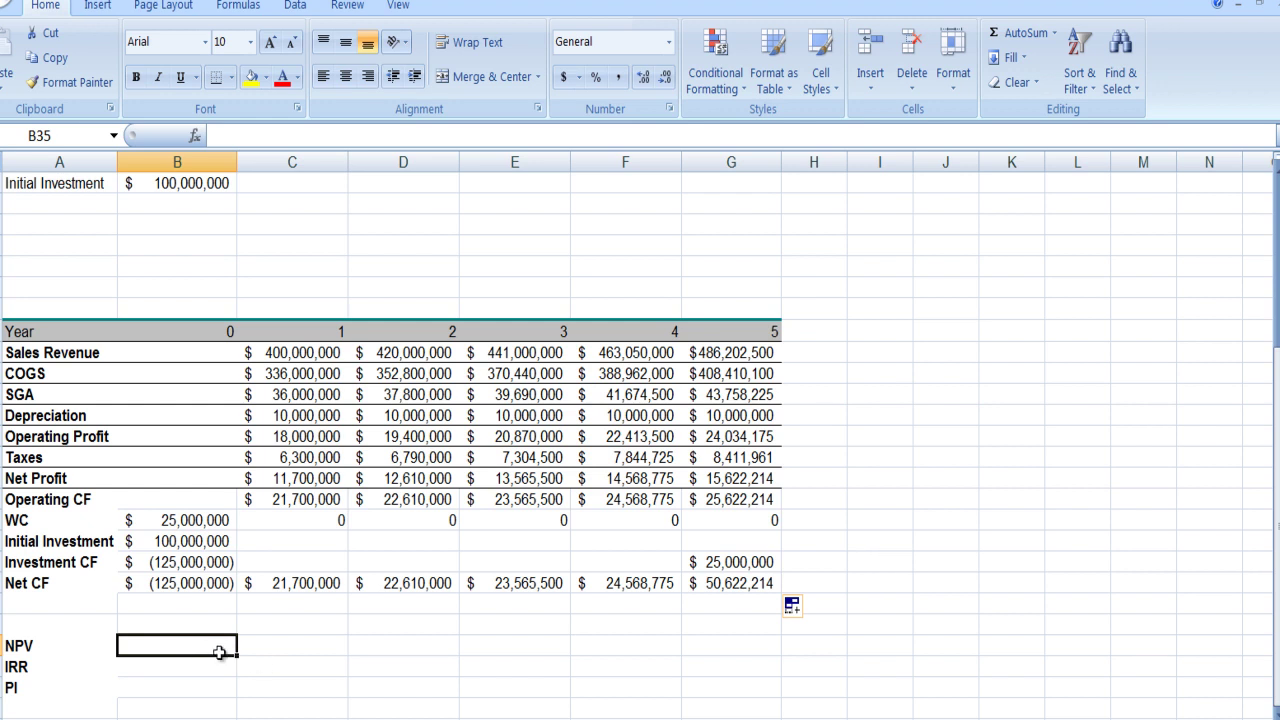
text(=npv)
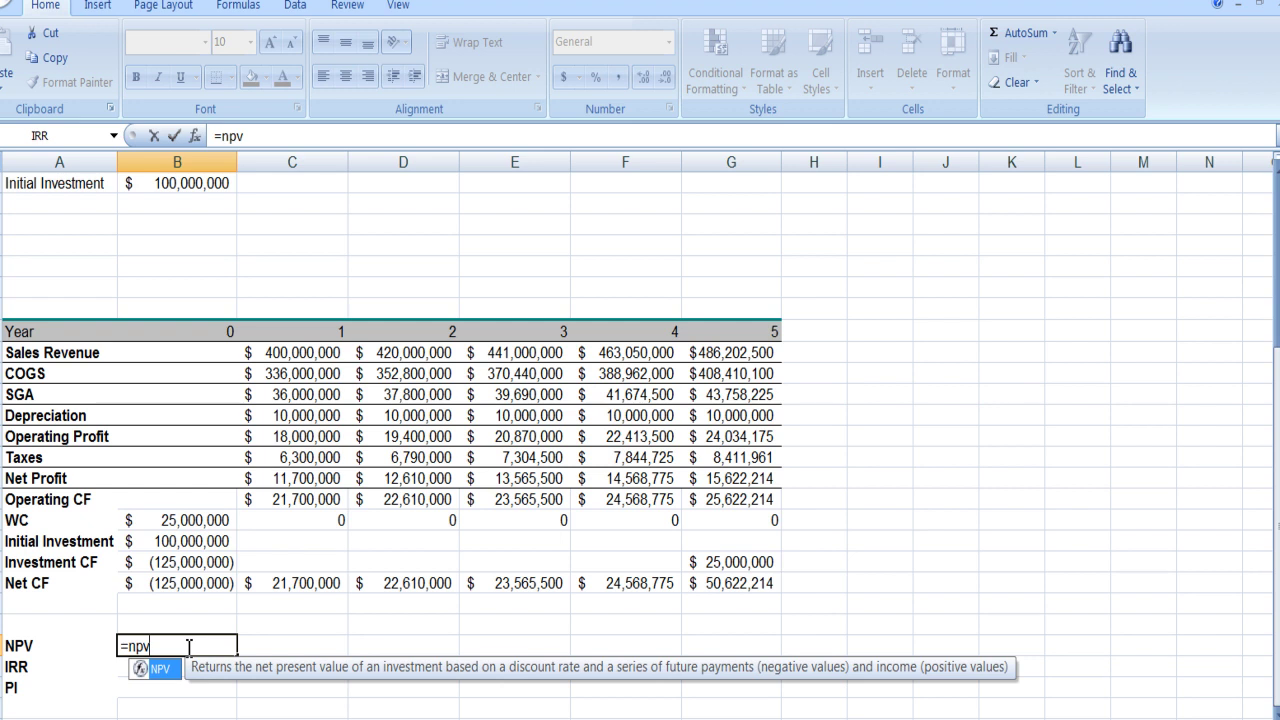
text(()
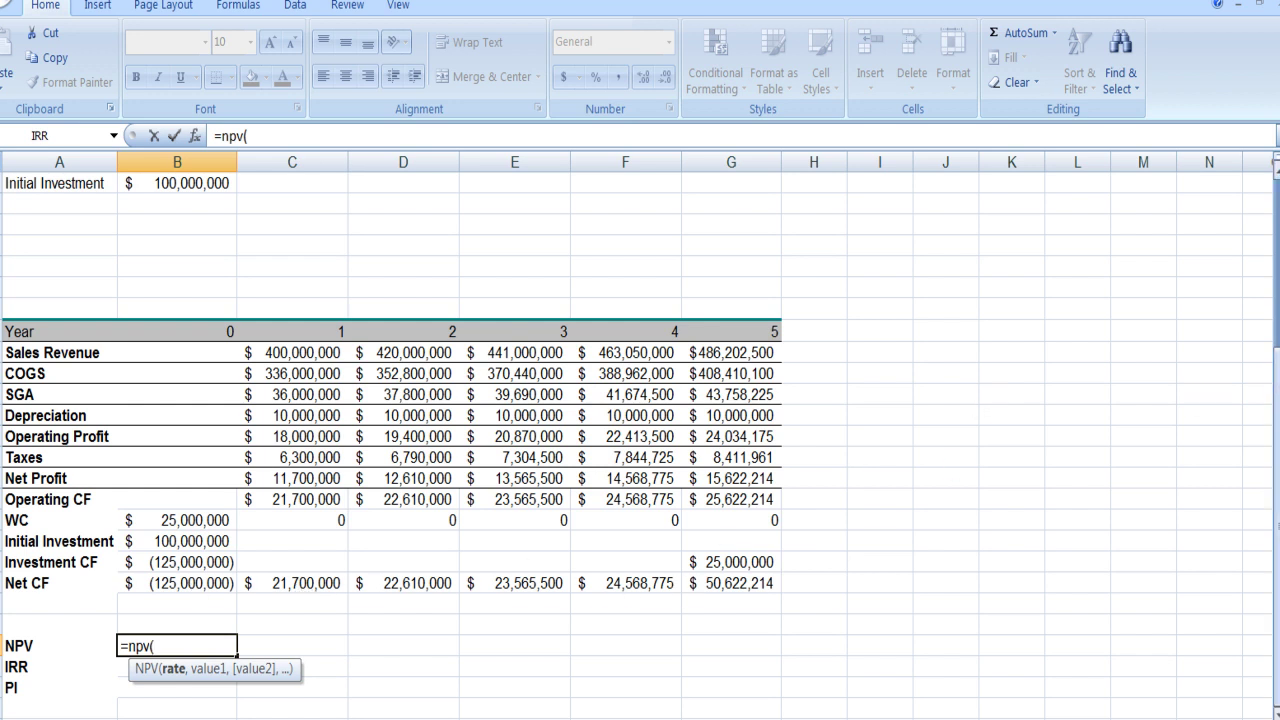
drag(1277, 390, 1271, 205)
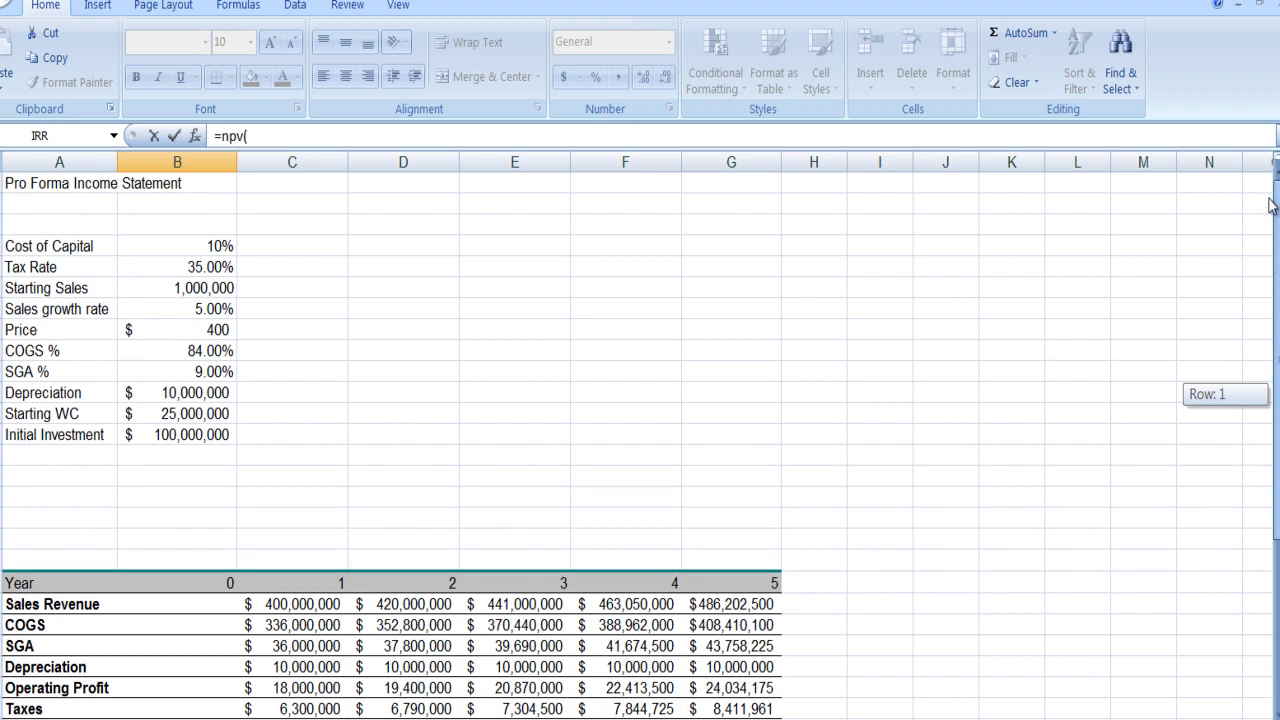
drag(1271, 205, 1260, 454)
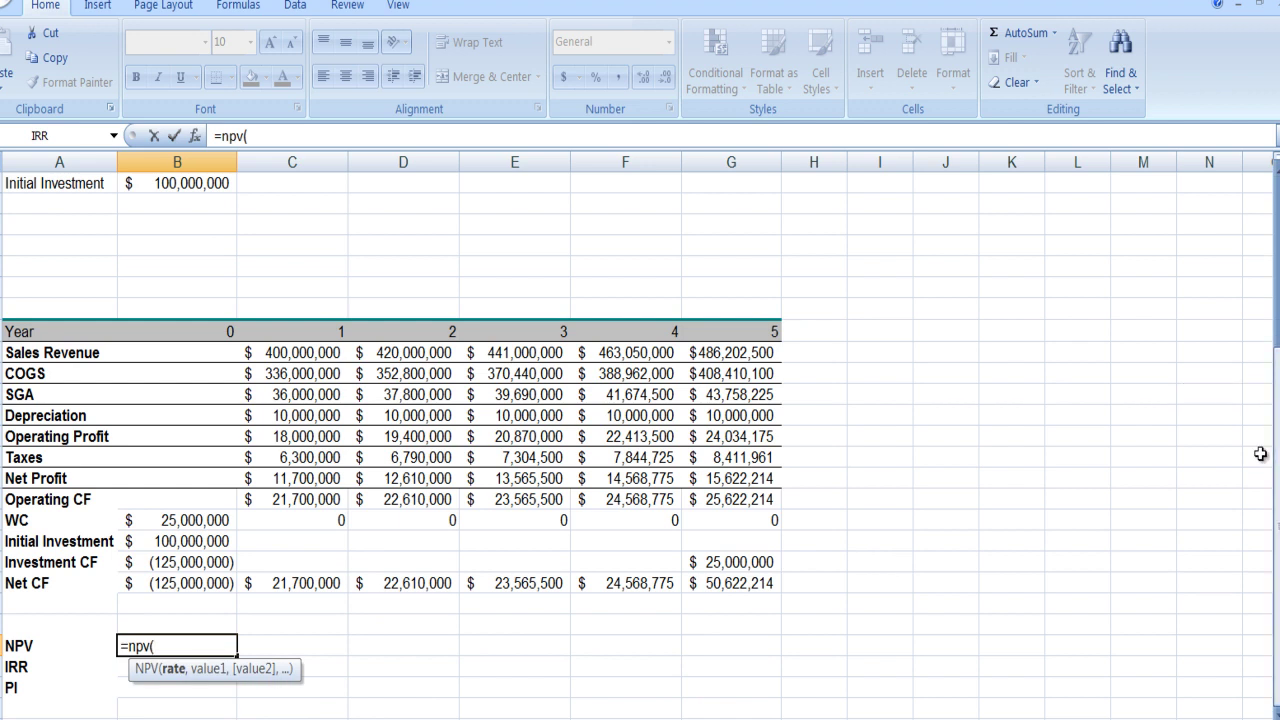
text(b4,)
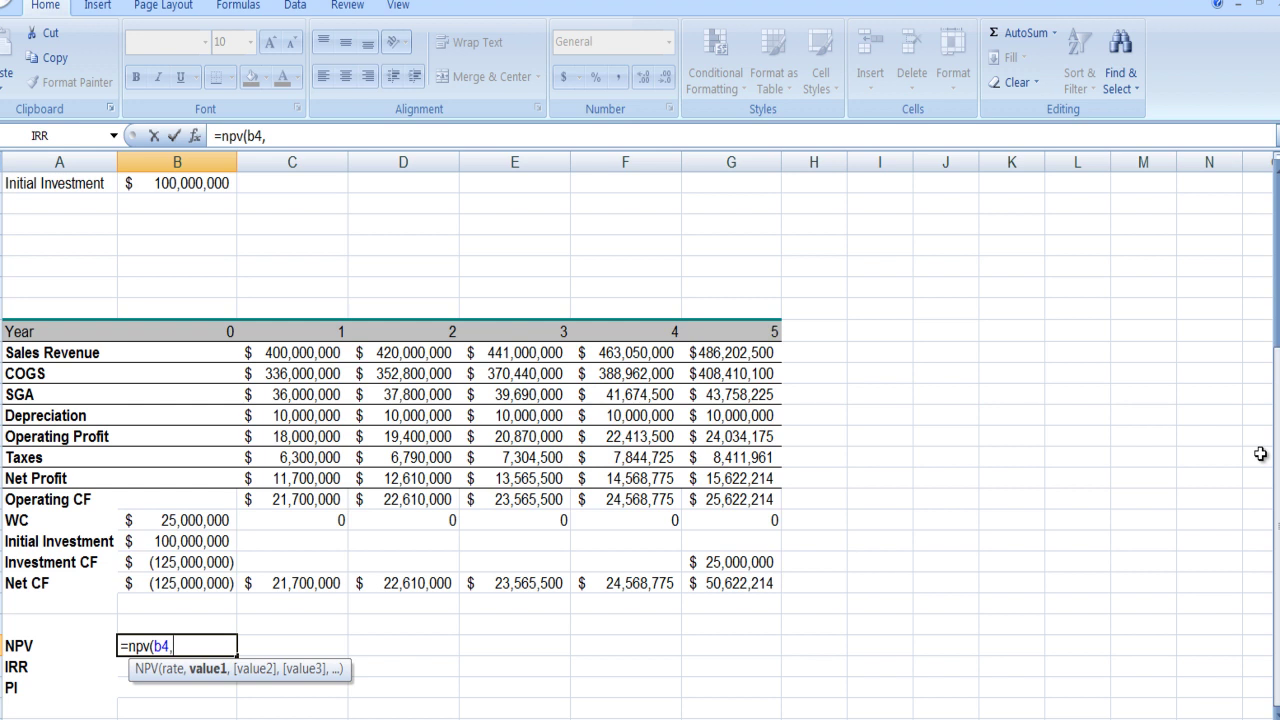
text(c)
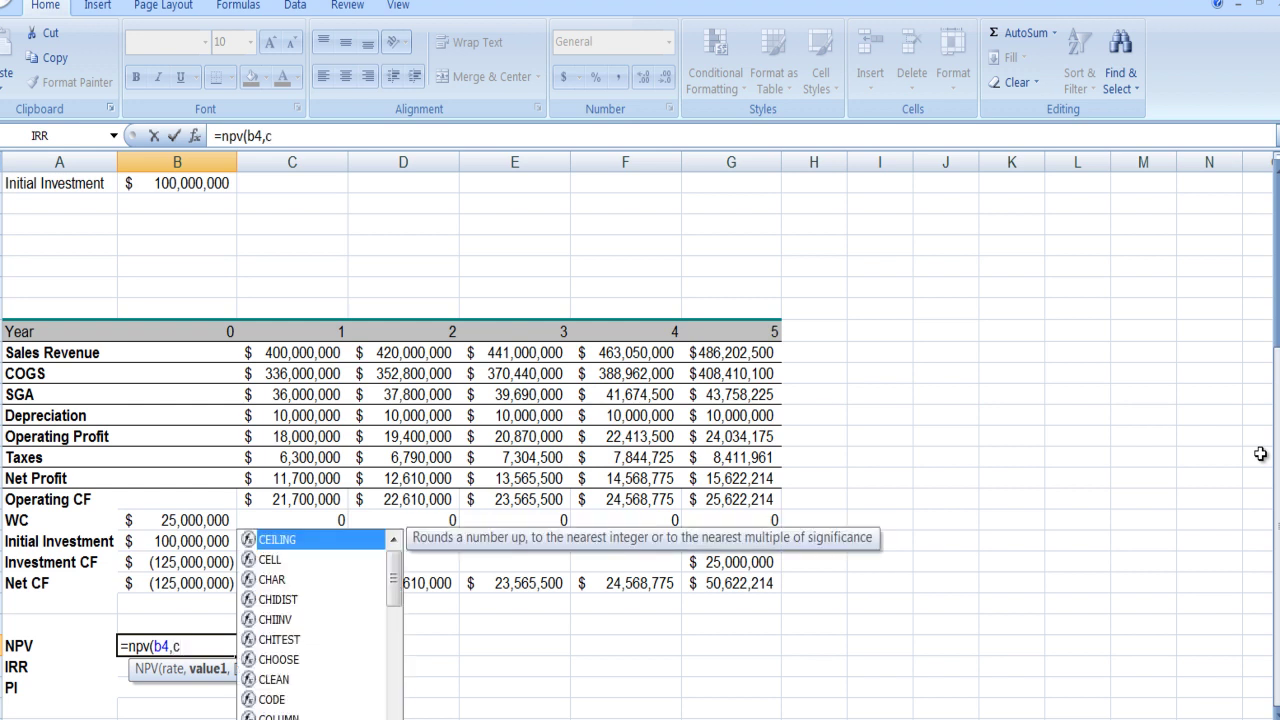
text(32:)
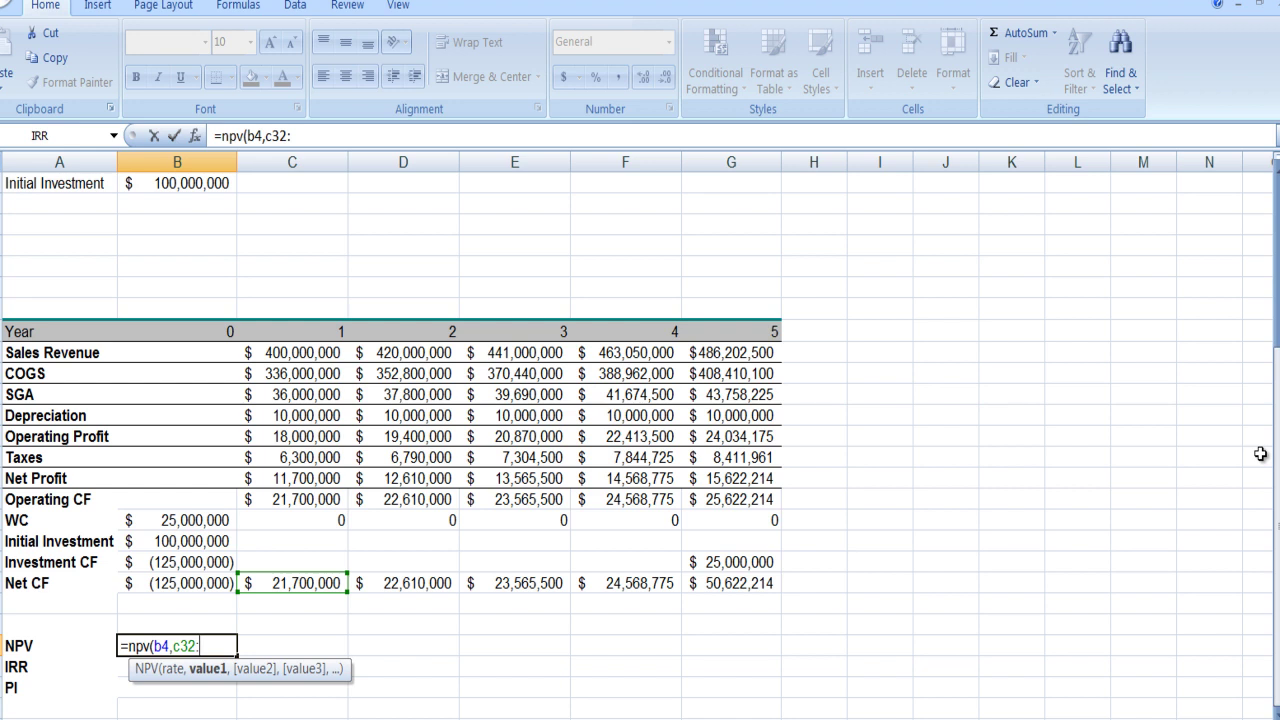
text(g32))
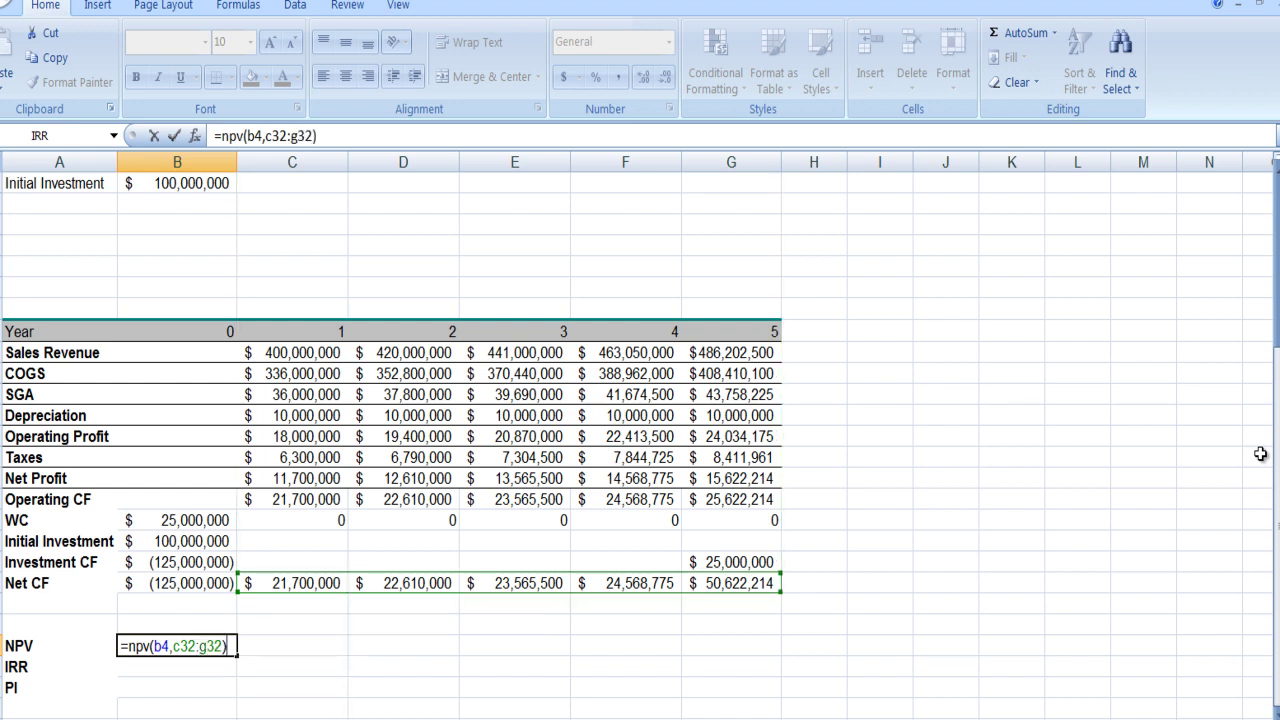
text(+)
text(b32)
key(Return)
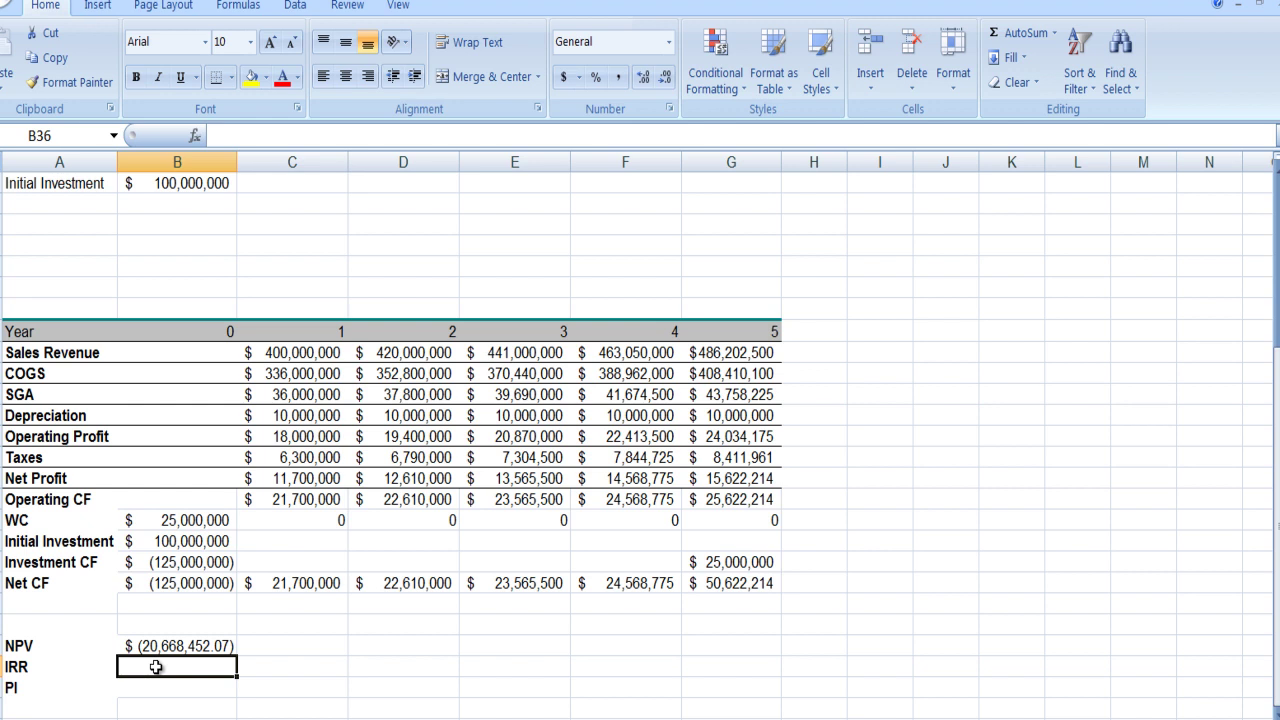
Calculate the project's IRR in B36 from the Year 0 to Year 5 net cash flows with =IRR(B32:G32)
text(=)
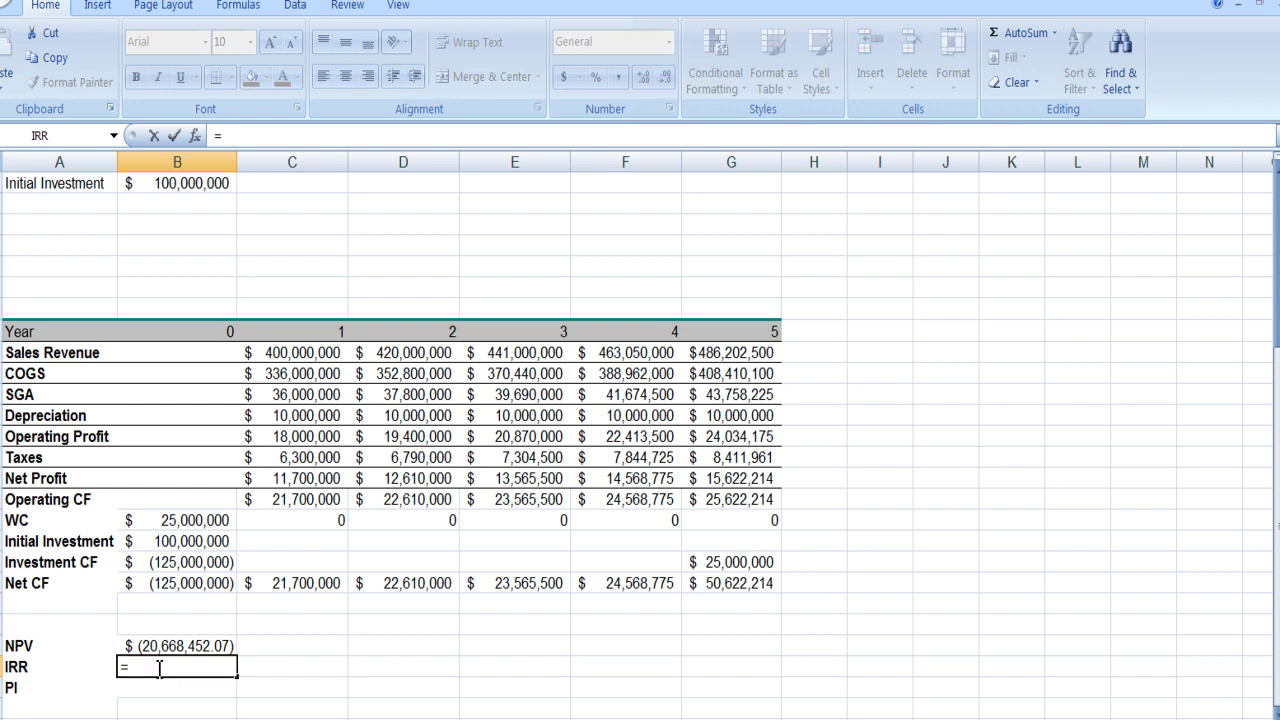
text(irr()
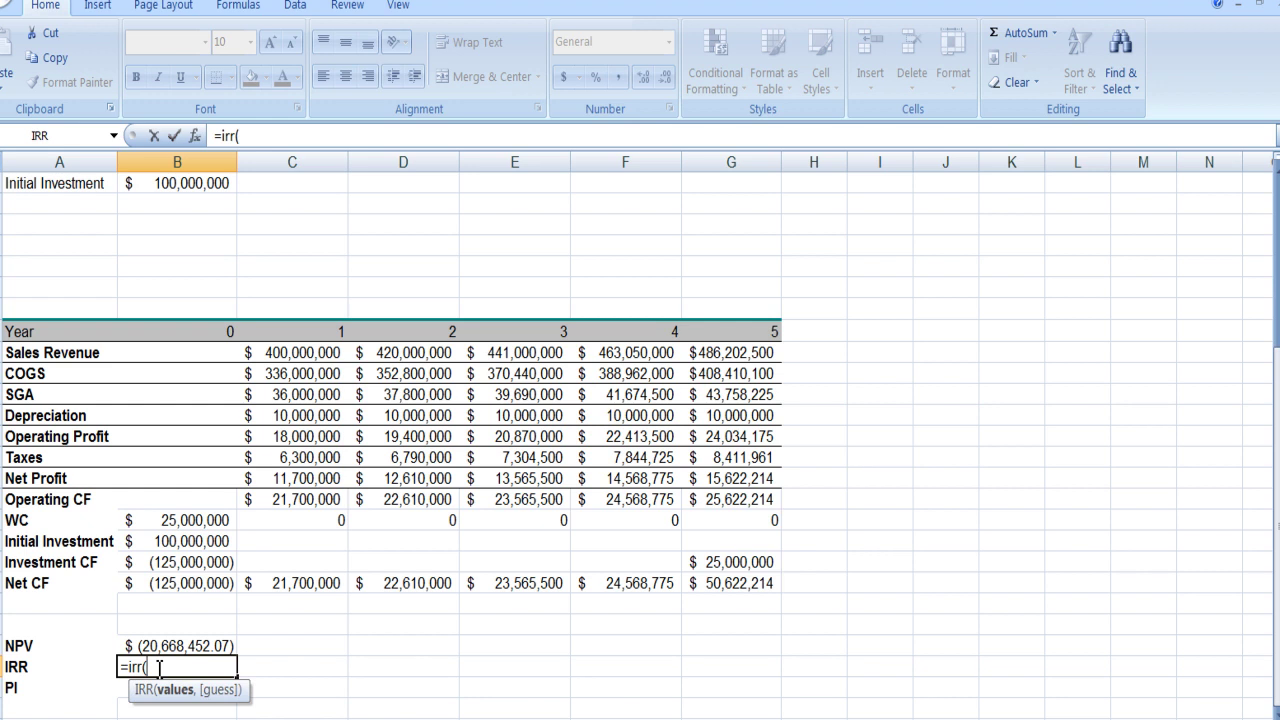
text(b)
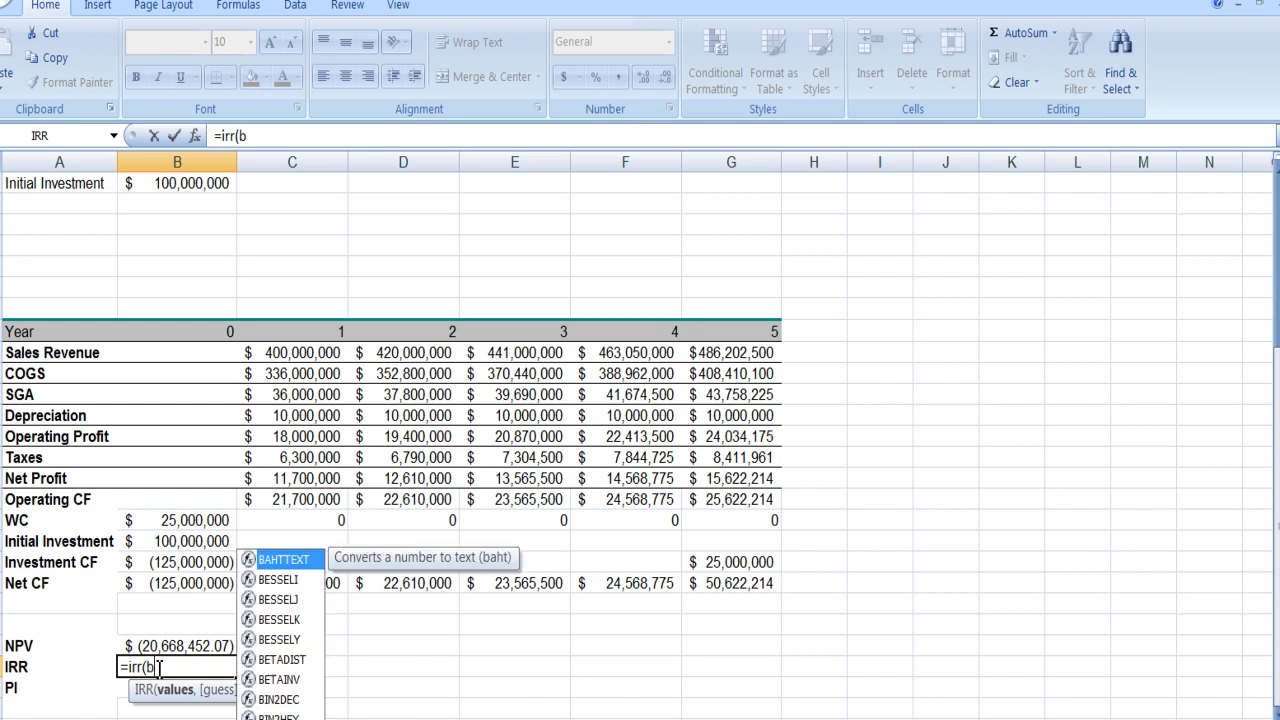
text(32:g32))
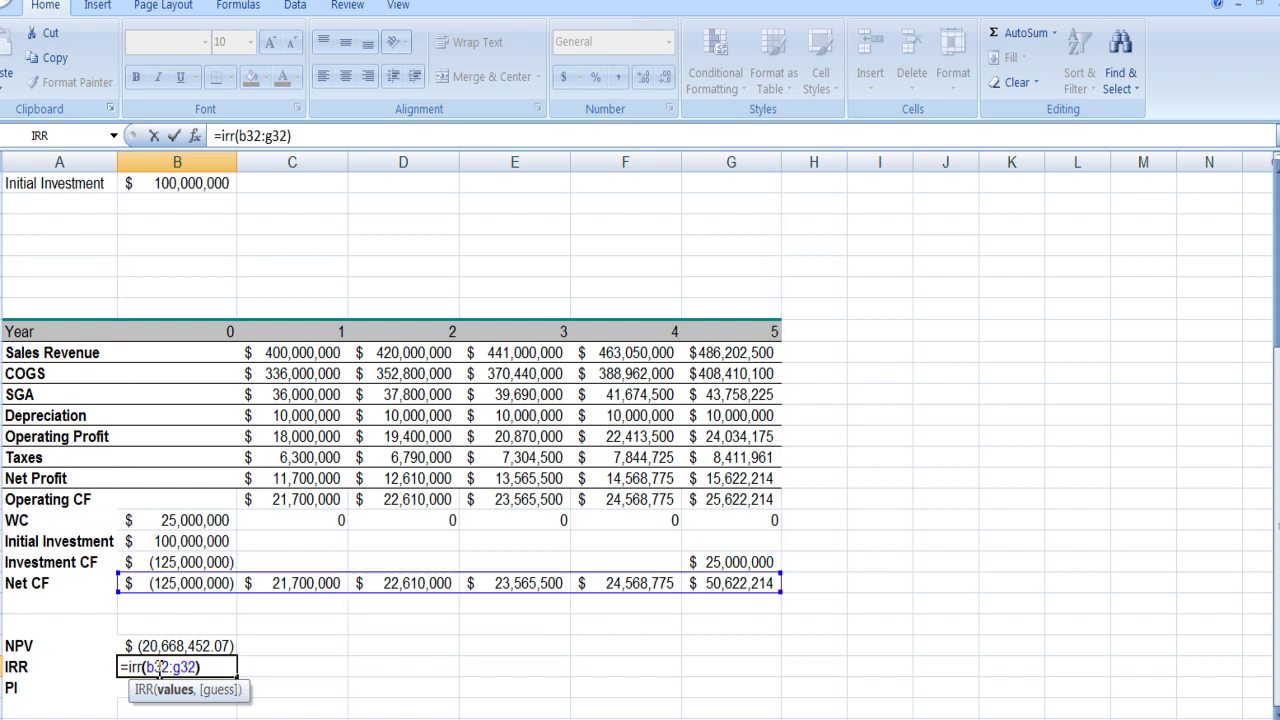
key(Return)
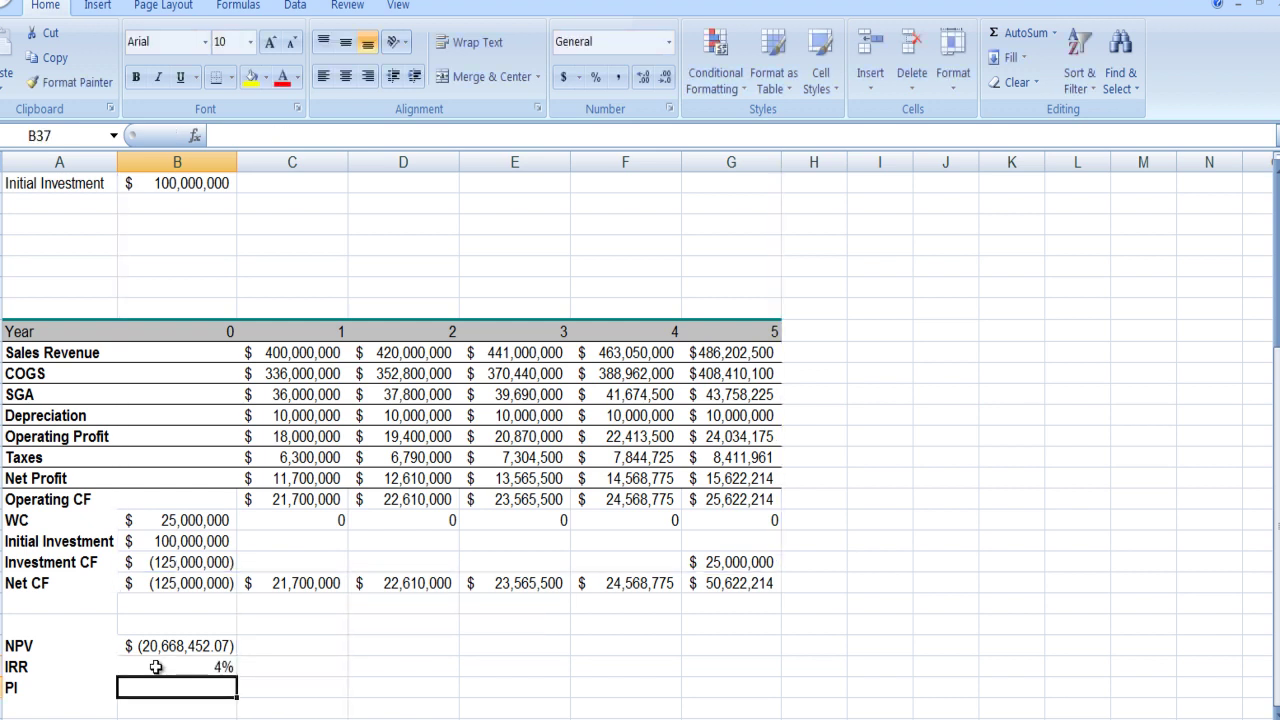
Format the IRR percentage in B36 to show two decimal places
click(156, 667)
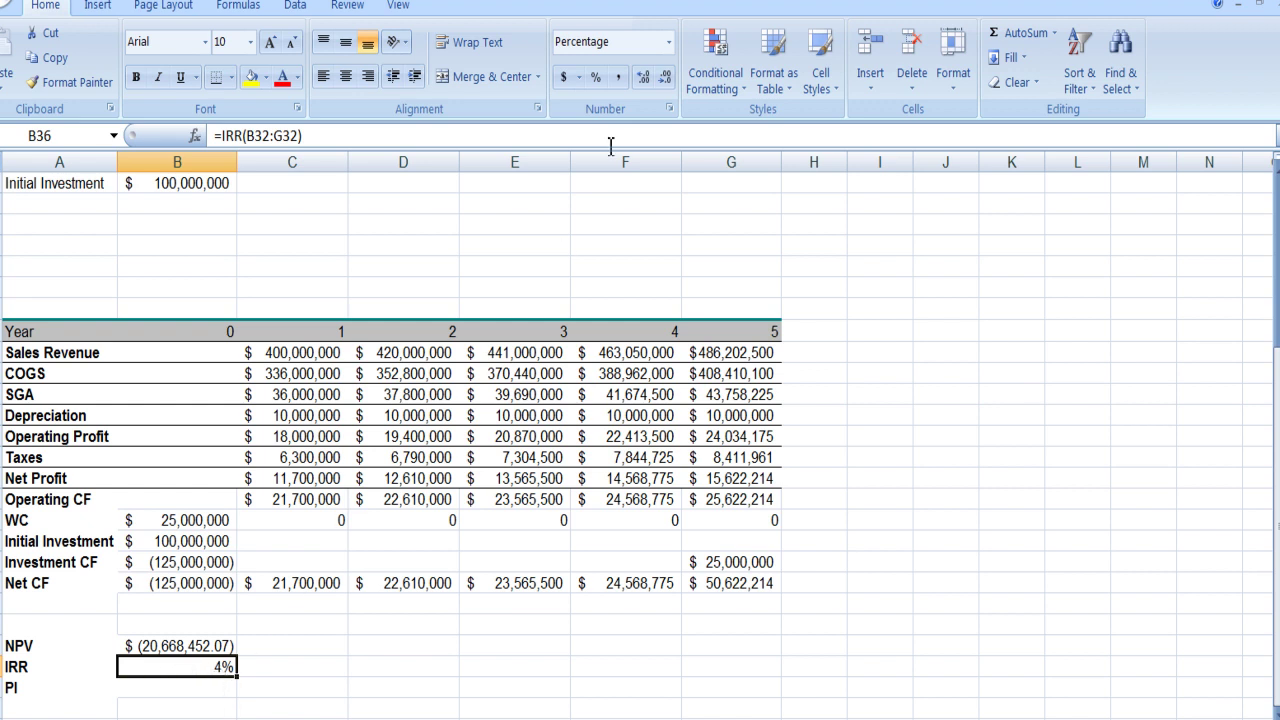
click(645, 80)
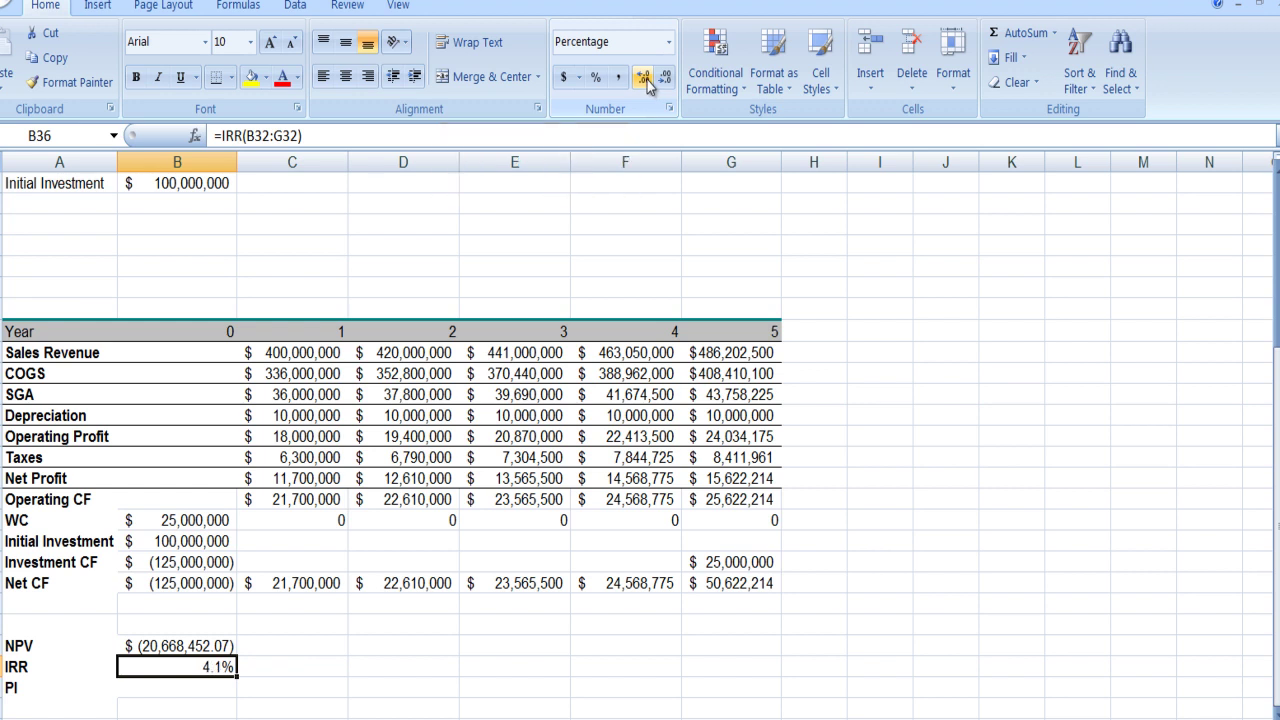
click(645, 80)
Calculate the project's PI in B37 with =NPV(B4,C32:G32)/(-B32), dividing the discounted Year 1–5 net cash flows by the Year 0 outlay
click(166, 688)
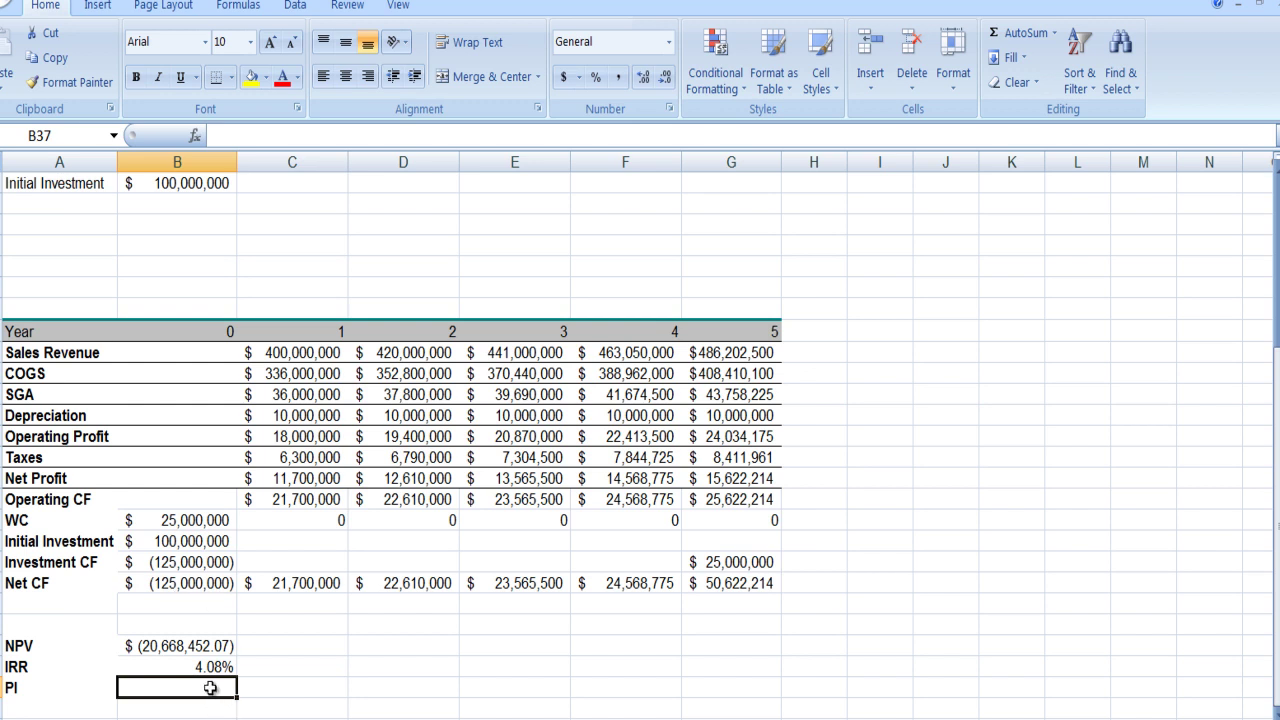
text(=)
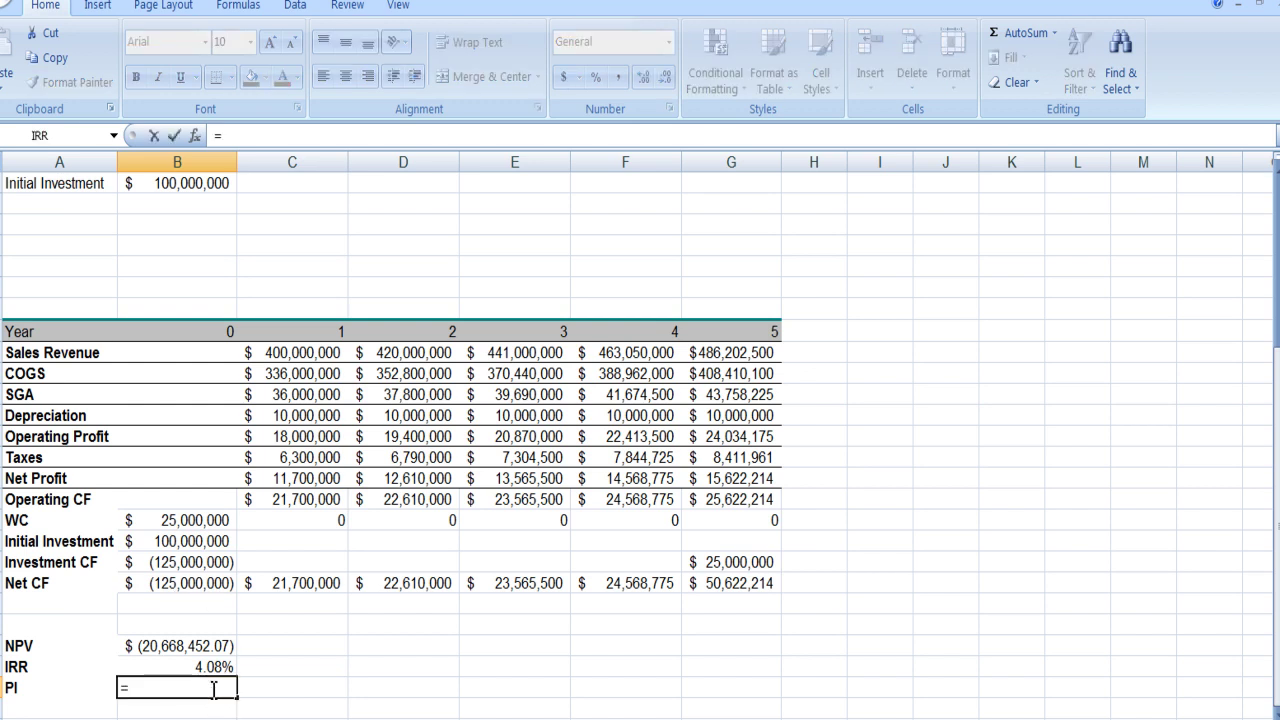
text(npv()
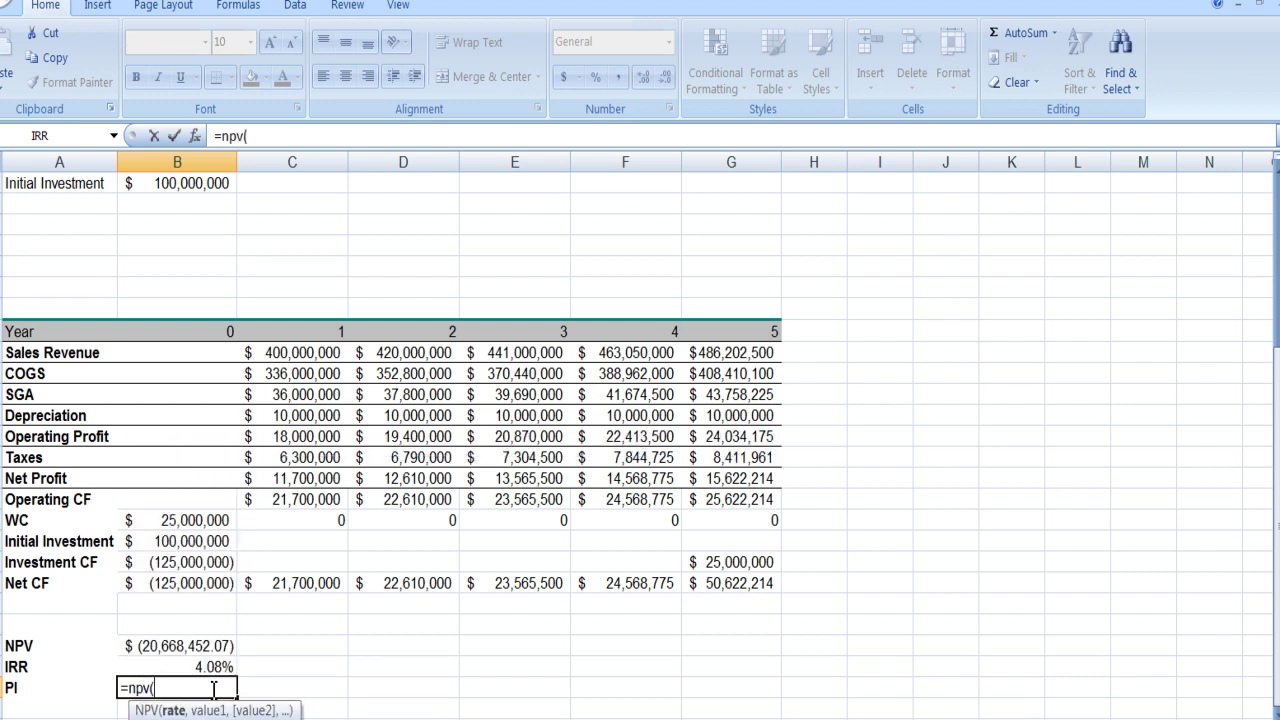
text(c32)
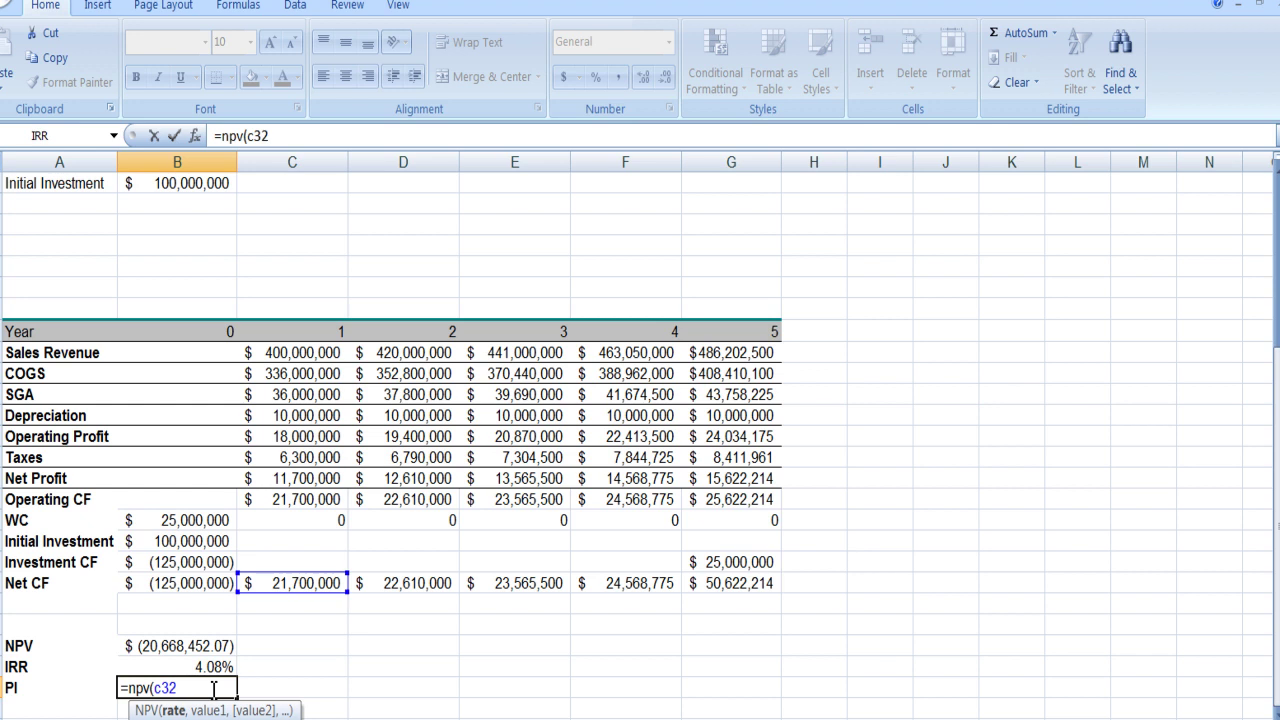
text(:)
key(BackSpace)
key(BackSpace)
key(BackSpace)
key(BackSpace)
text(b4,c32)
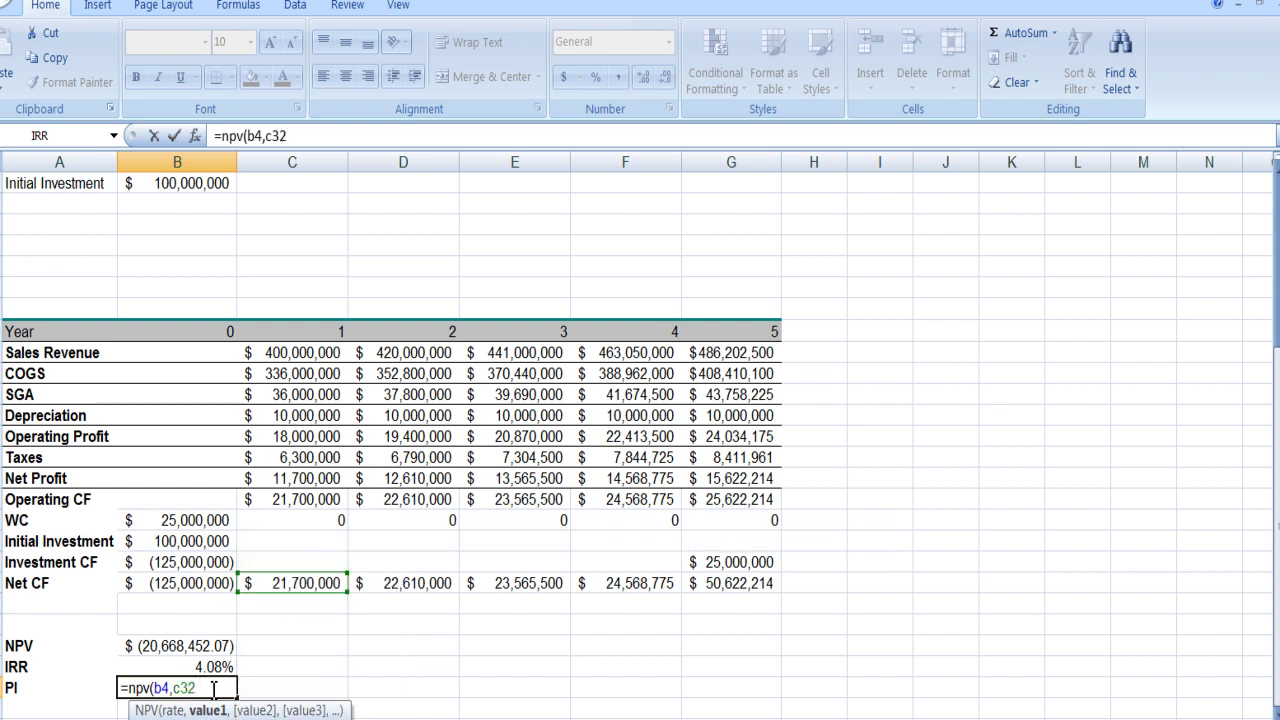
text(:g3)
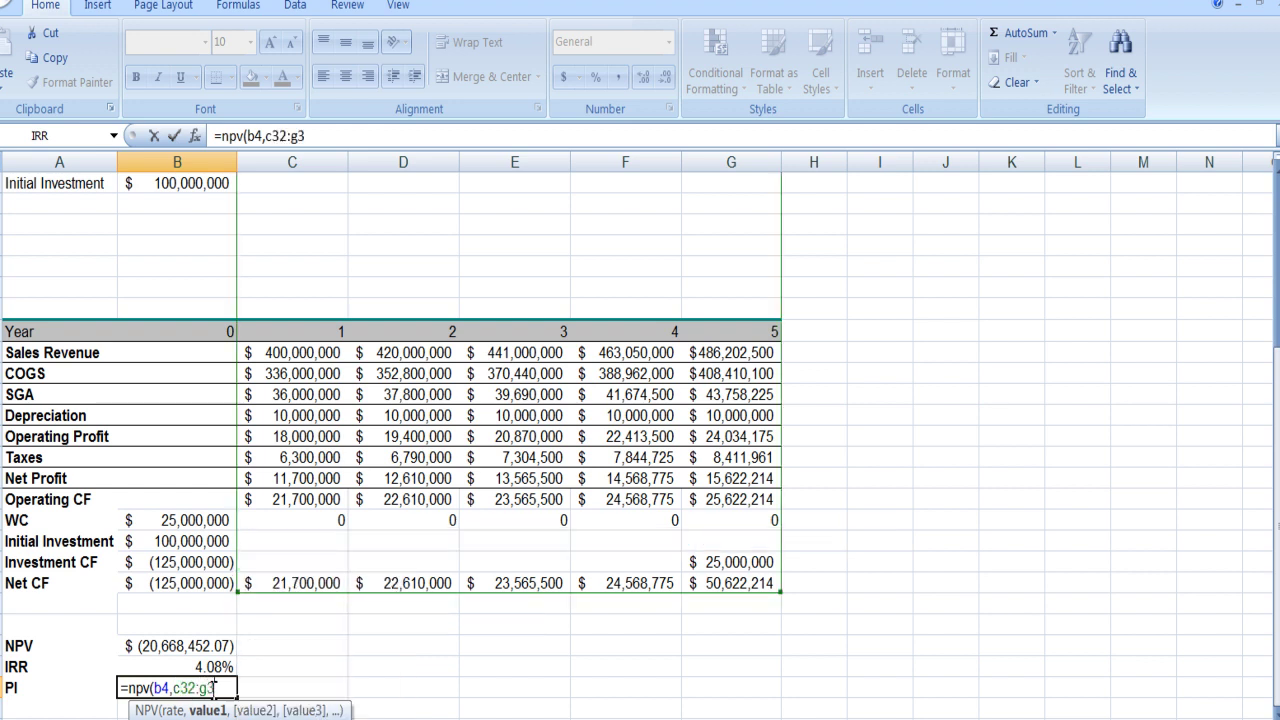
text(2)/)
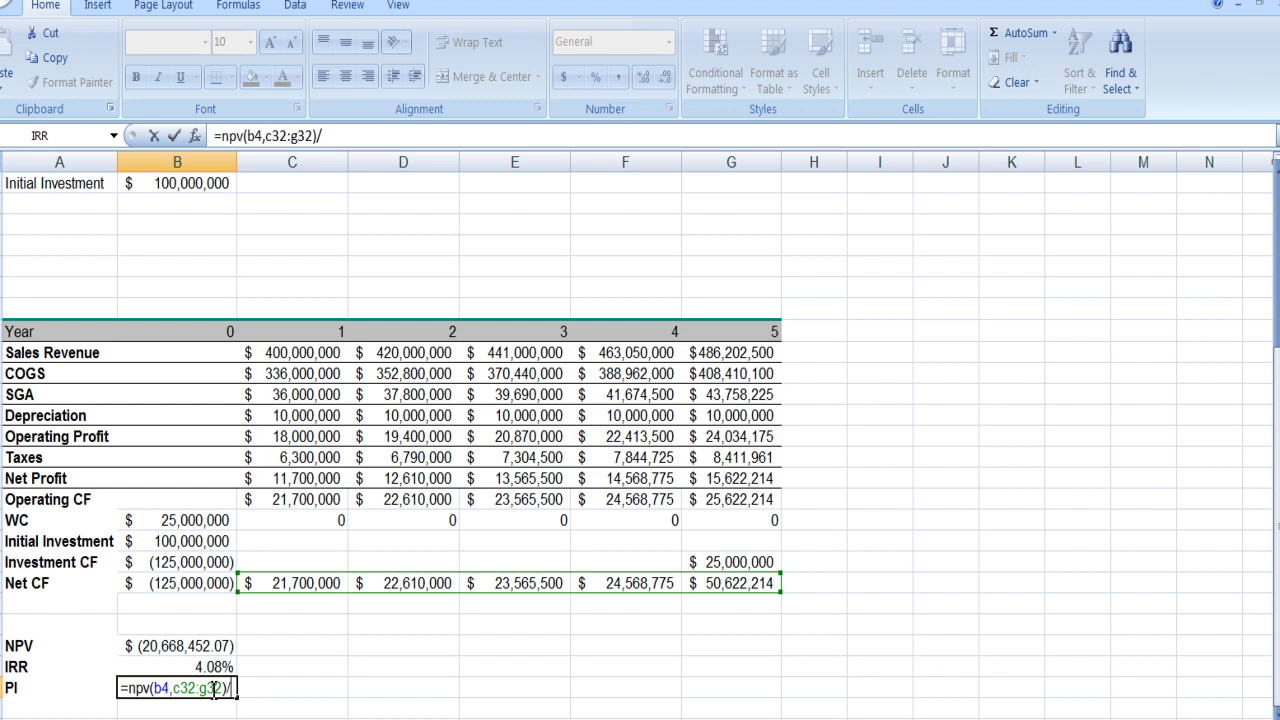
text((-b32))
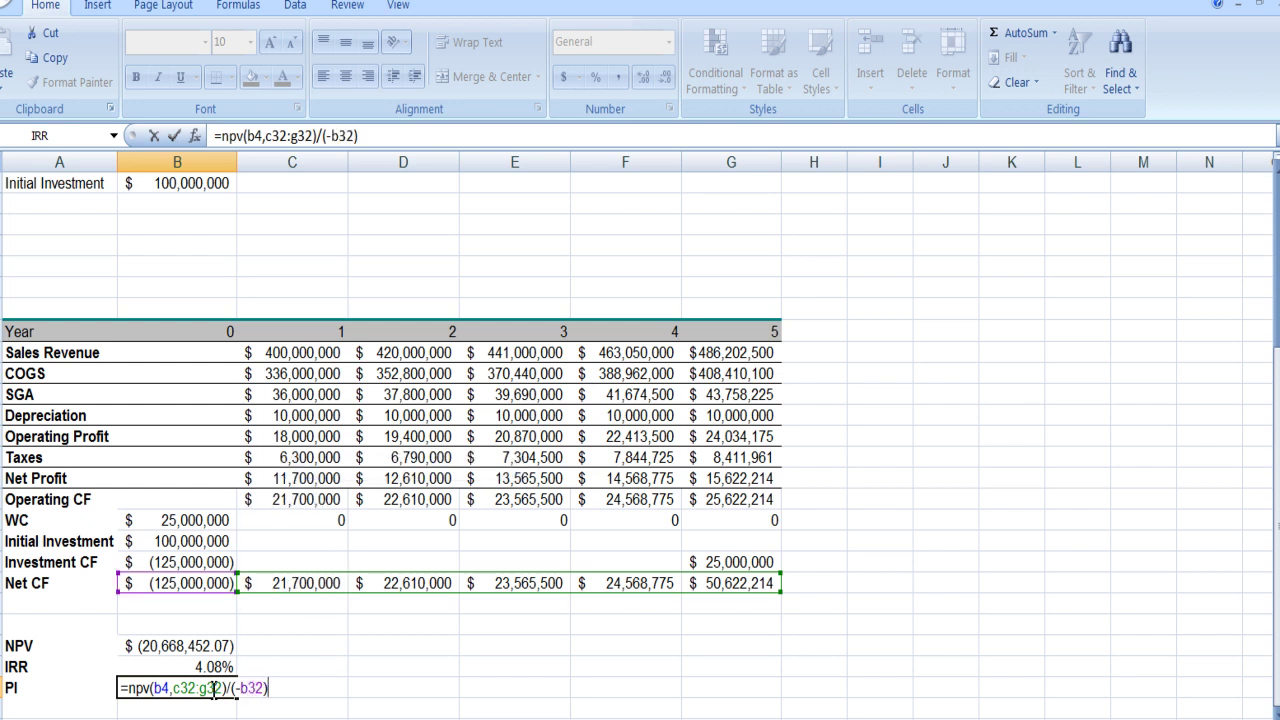
key(Return)
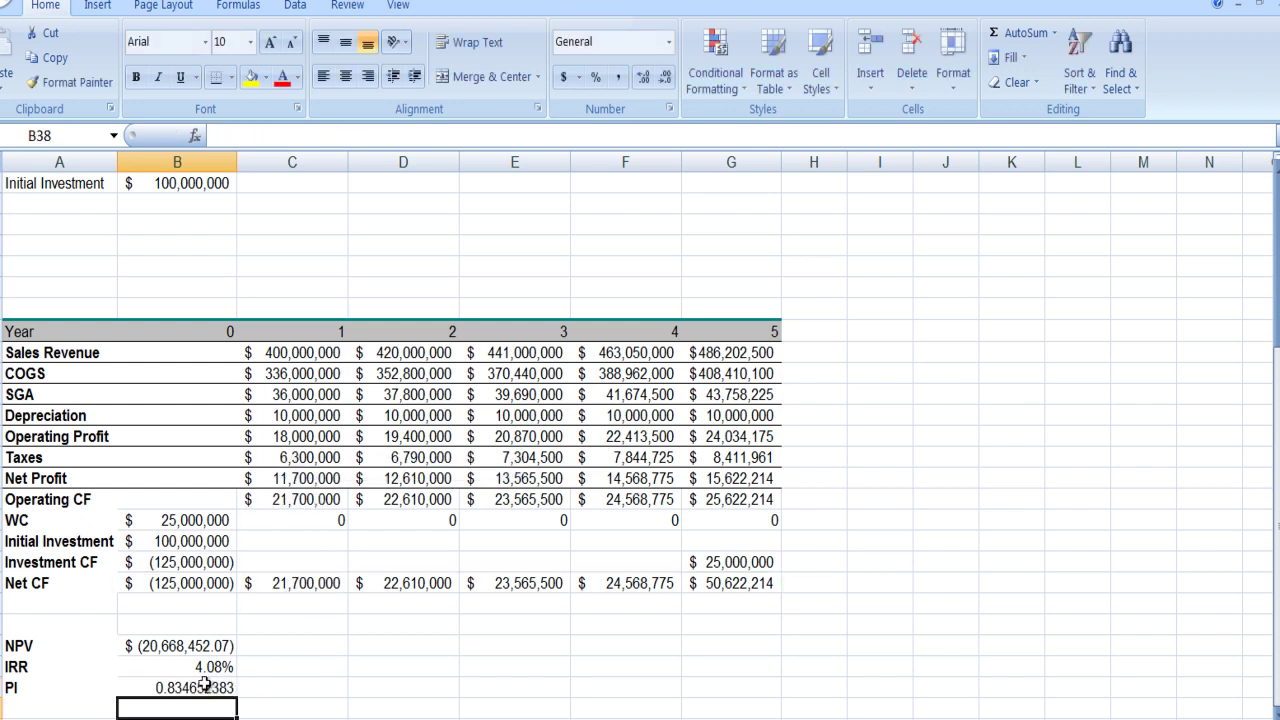
click(208, 688)
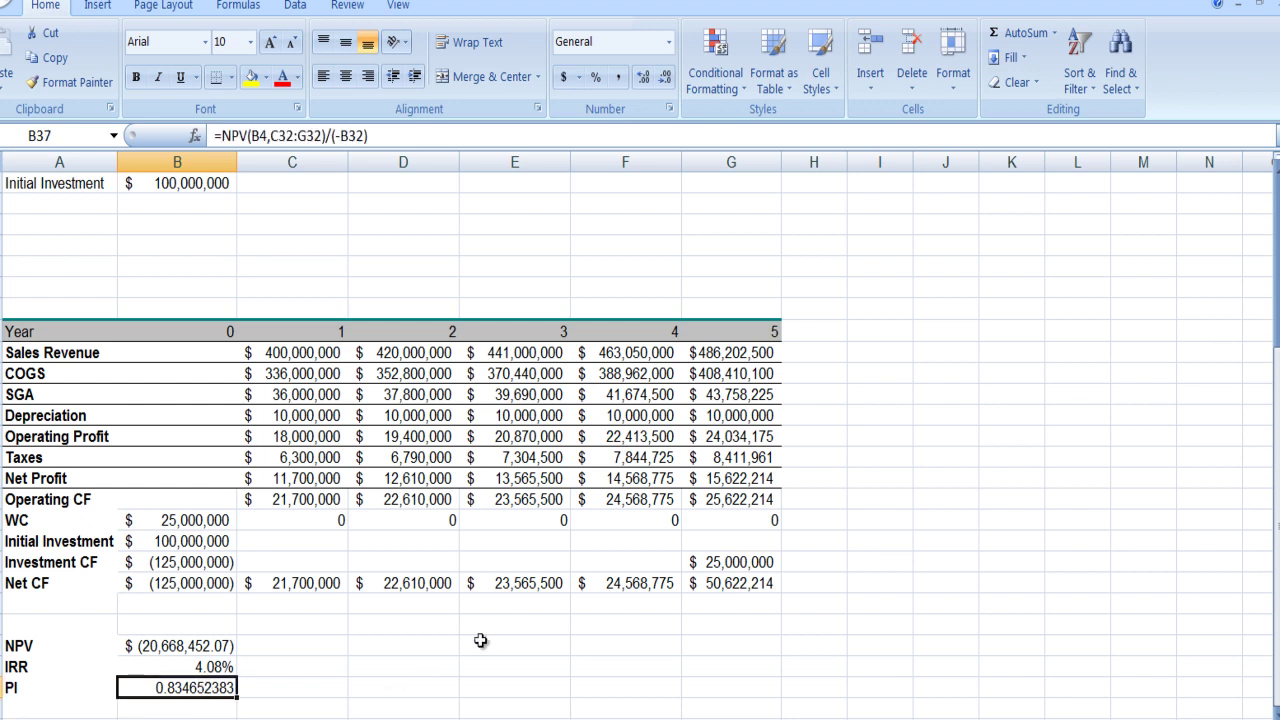
Set the cost of capital in B4 to 8% and check its effect on NPV, IRR and PI
scroll(468, 652, up, 2)
scroll(472, 648, down, 2)
scroll(471, 648, up, 1)
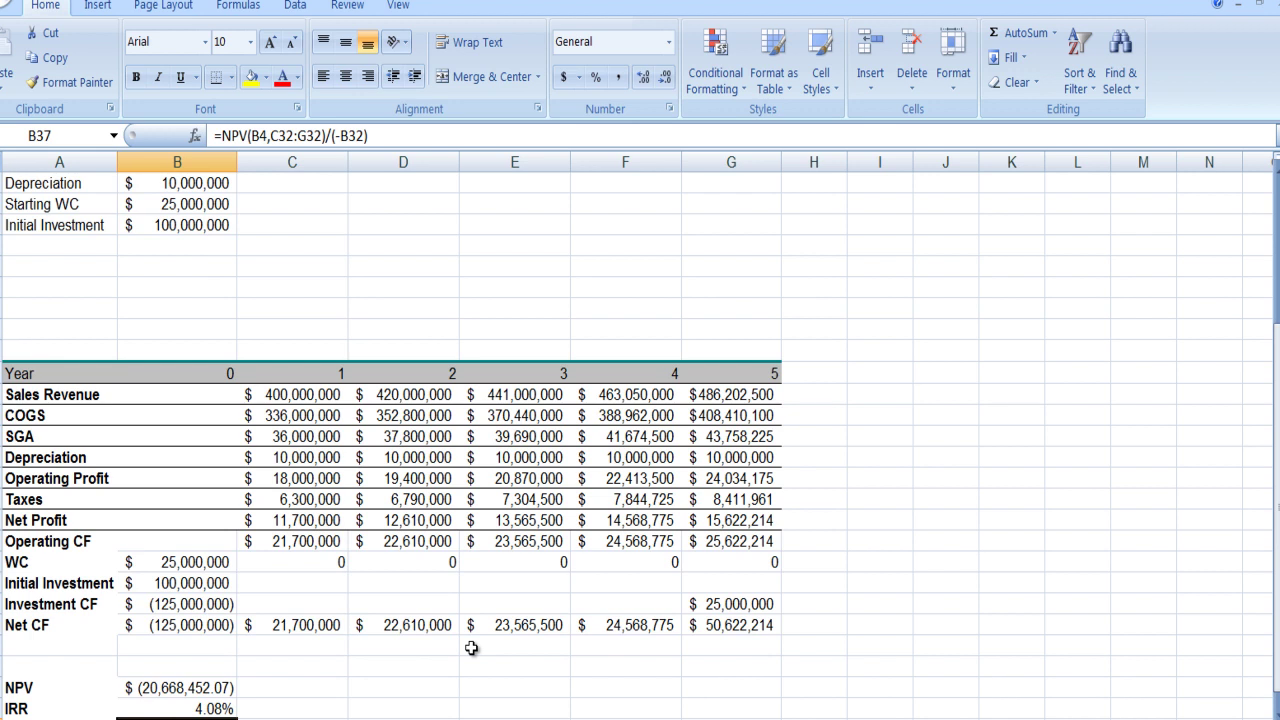
scroll(471, 648, up, 5)
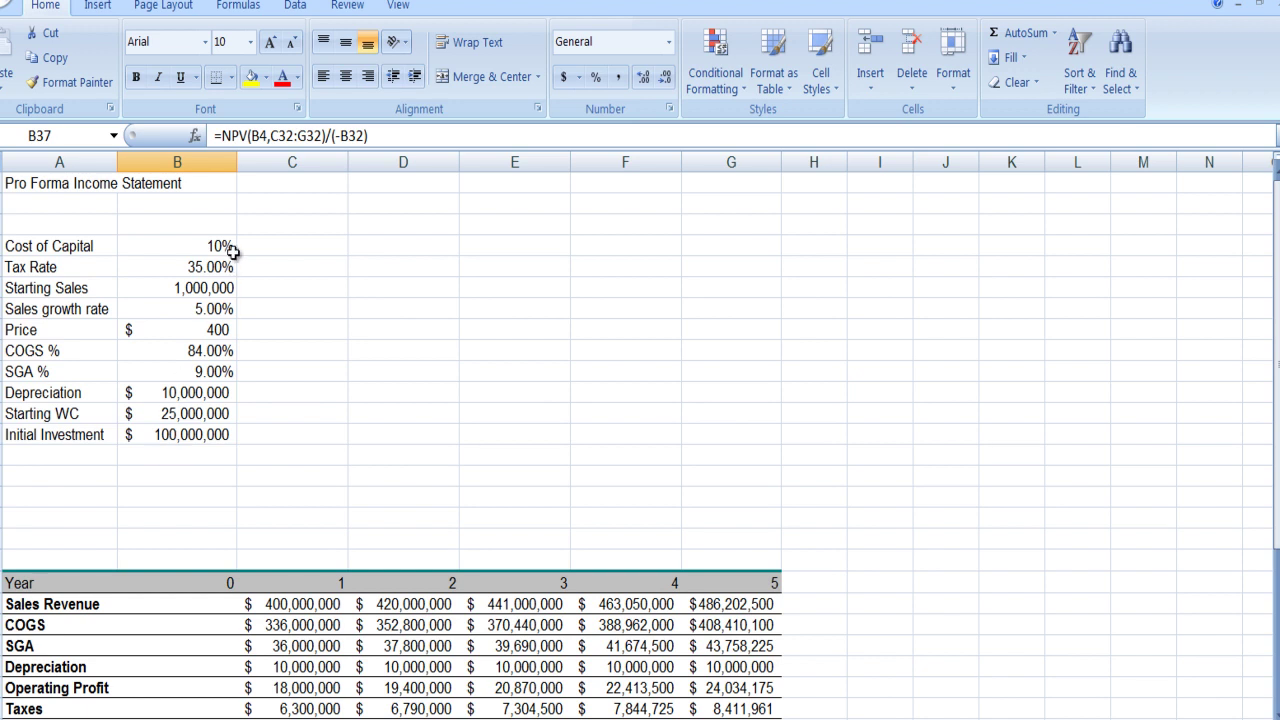
click(215, 246)
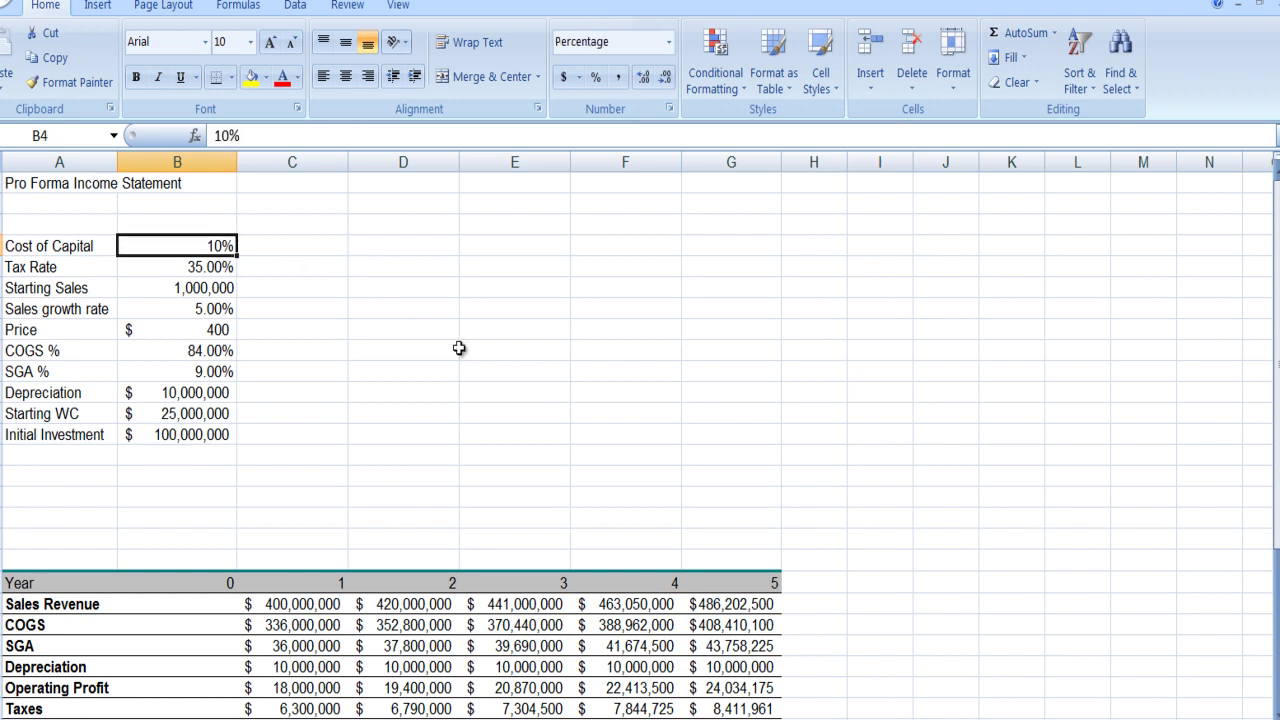
text(8)
key(Return)
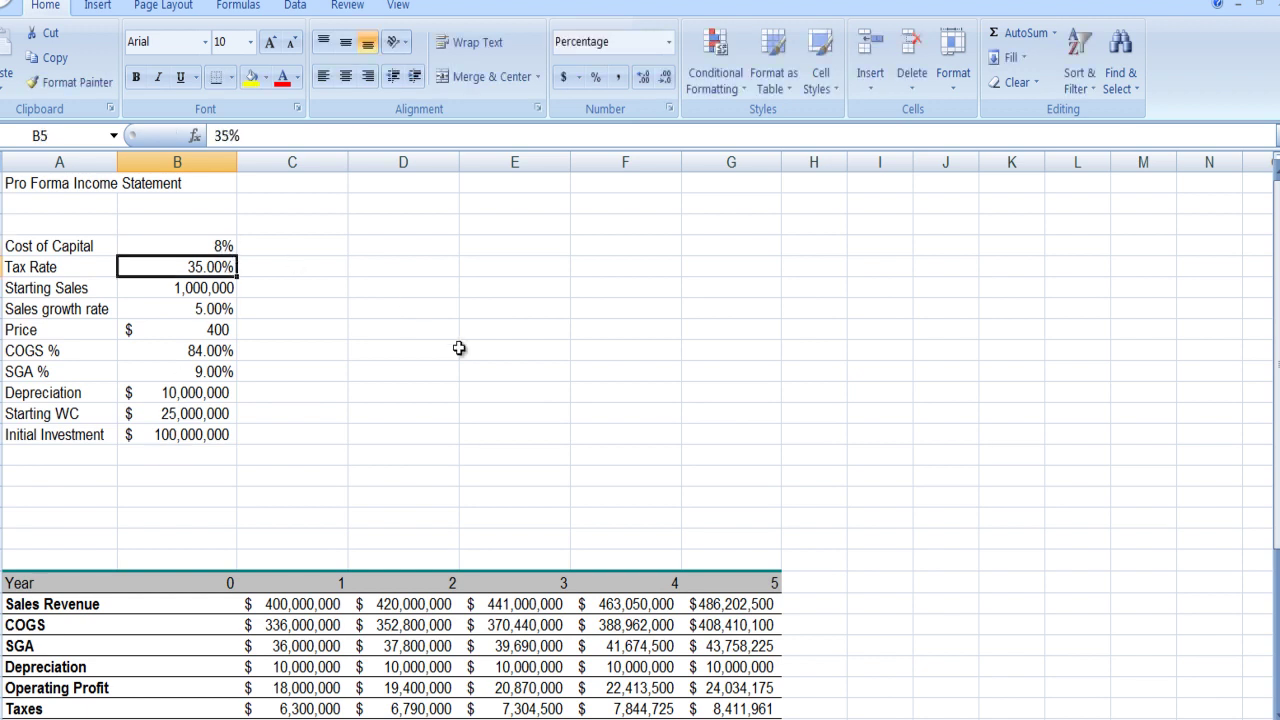
scroll(462, 342, down, 4)
scroll(466, 336, down, 2)
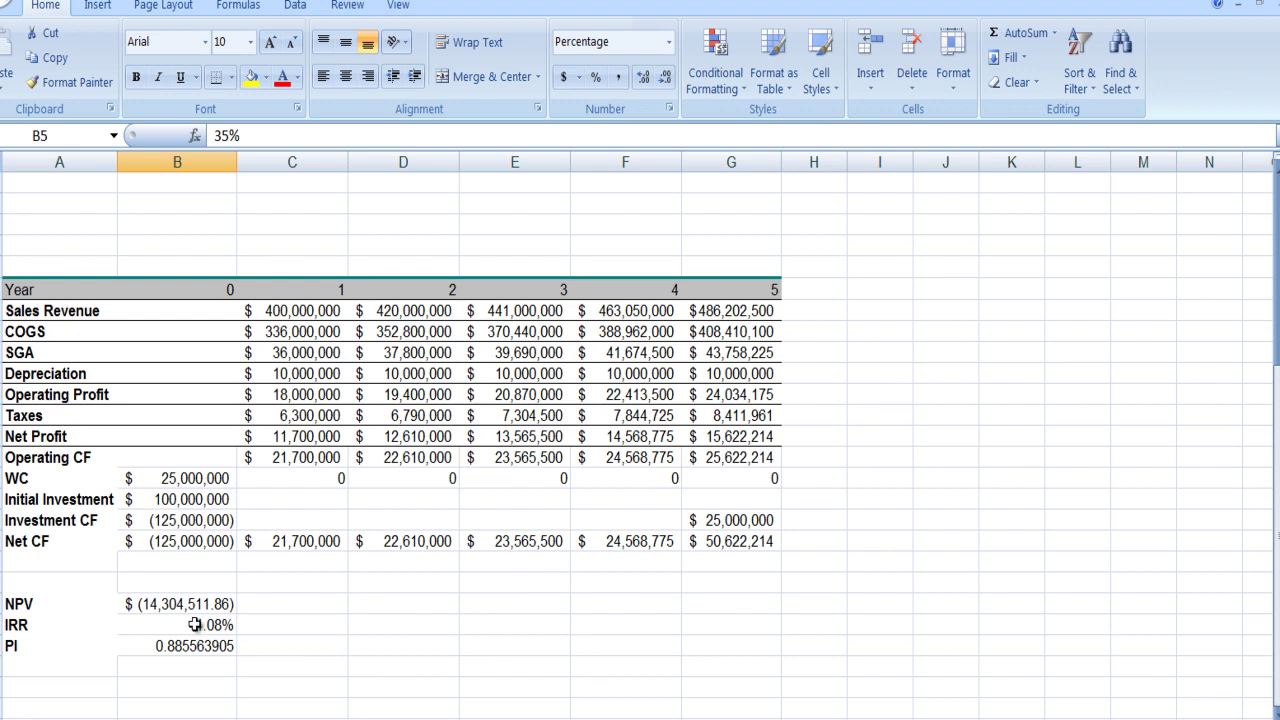
Set the sales growth rate in B7 to 10% and check its effect on the project's NPV, IRR and PI
scroll(195, 625, up, 4)
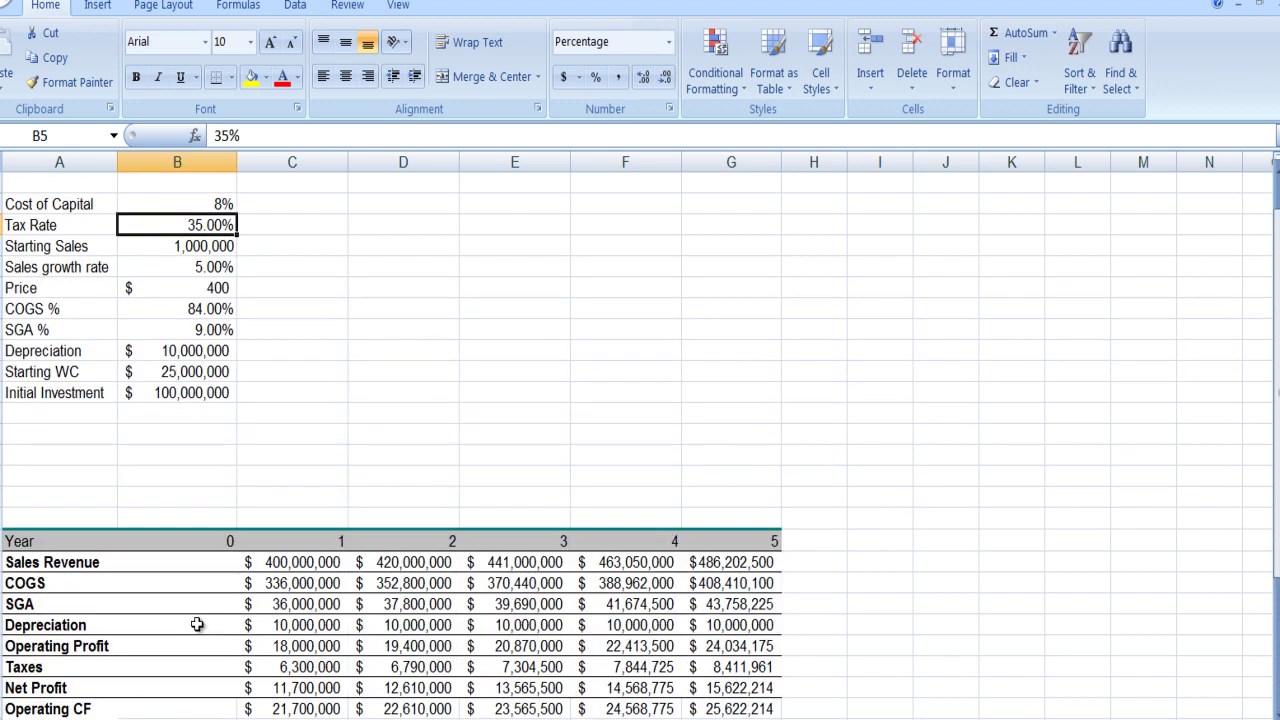
scroll(263, 337, down, 2)
scroll(262, 337, up, 2)
scroll(262, 337, up, 1)
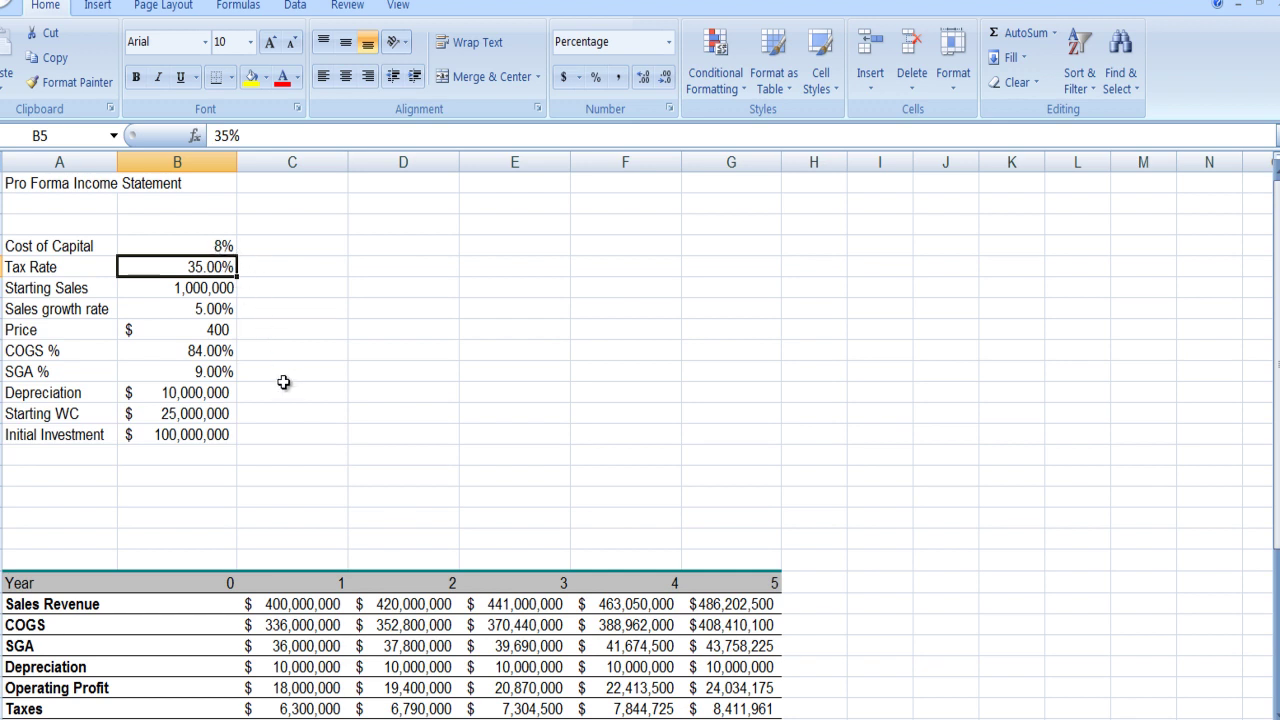
click(219, 311)
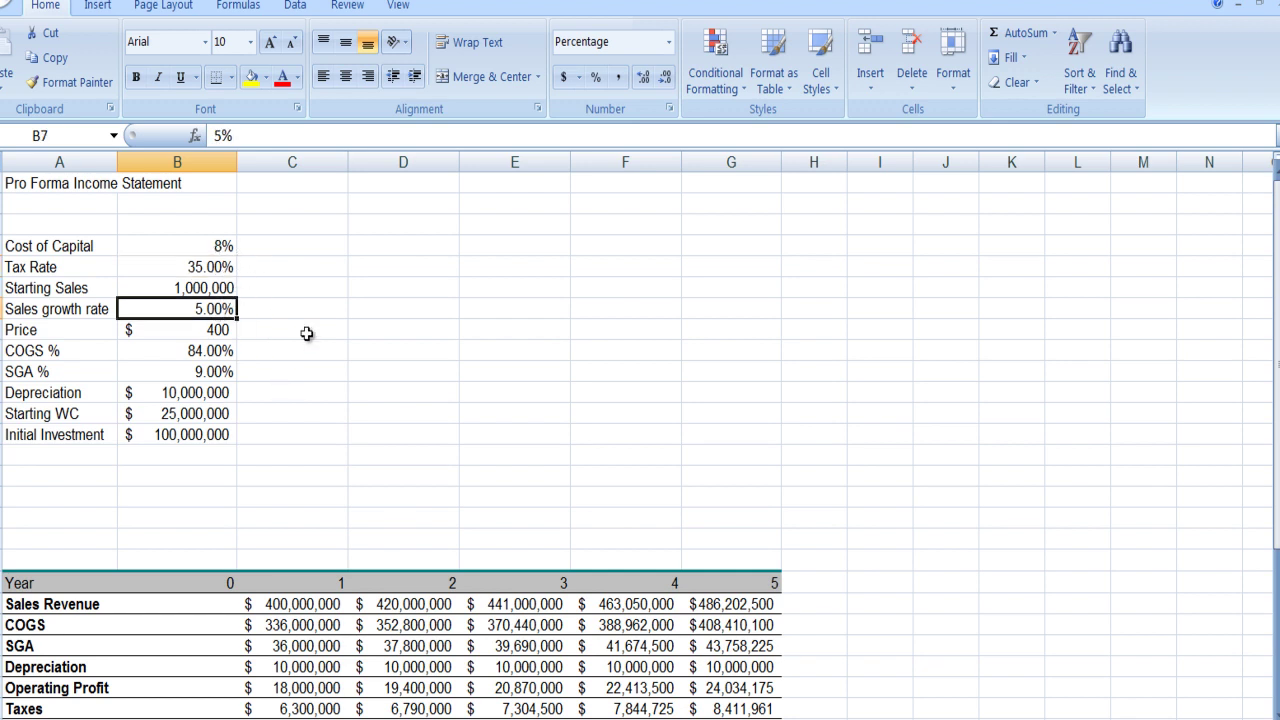
text(10%)
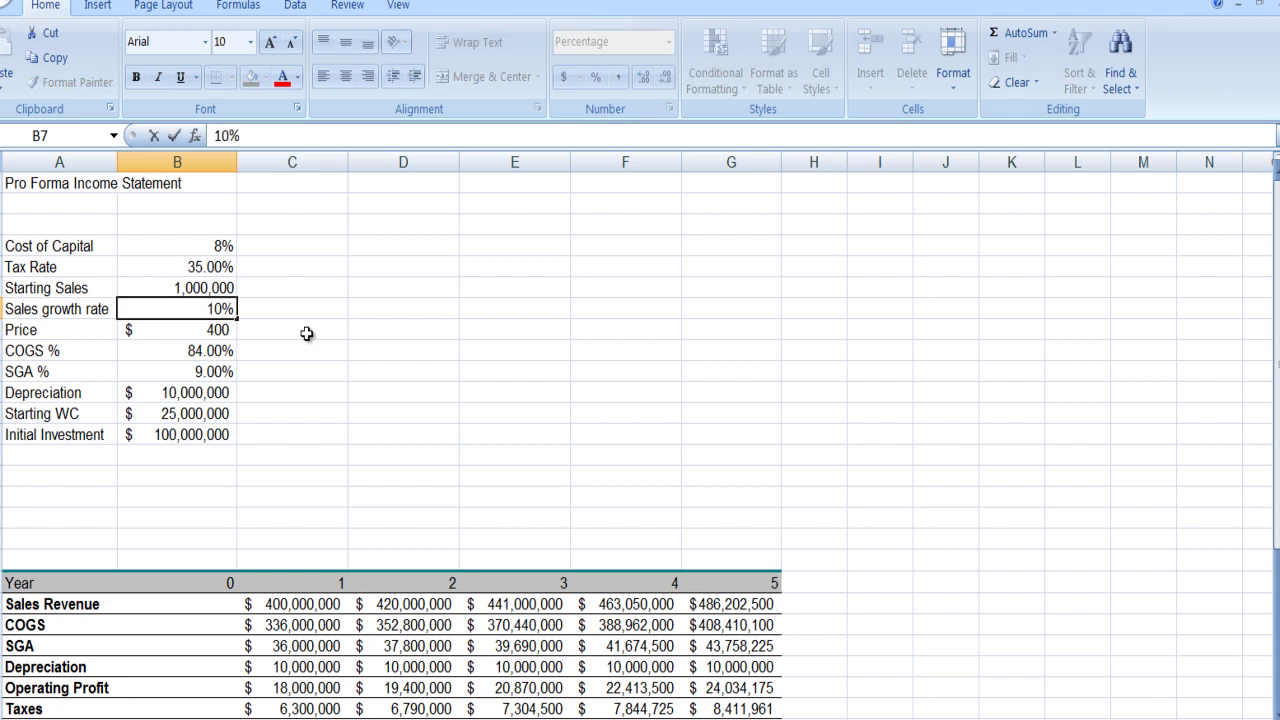
key(Return)
scroll(370, 305, down, 6)
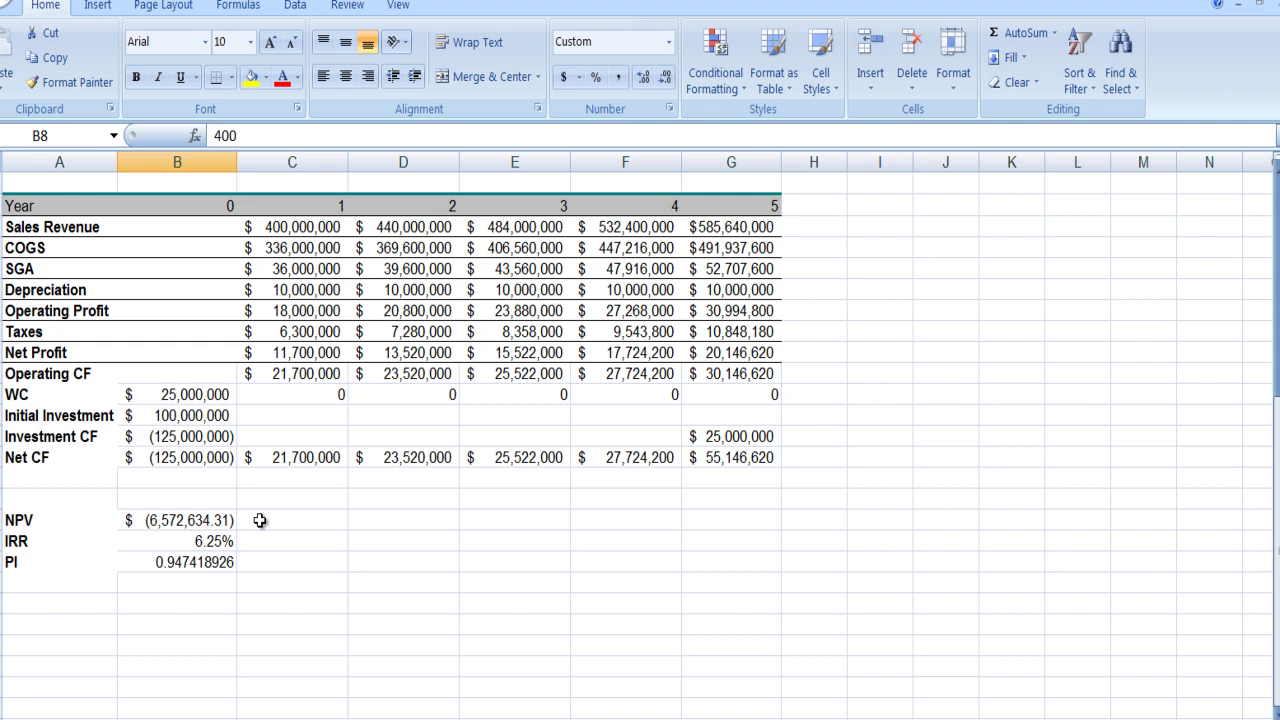
Set the COGS percentage in B9 to 75% and check the recalculated NPV, IRR and PI
scroll(259, 520, up, 5)
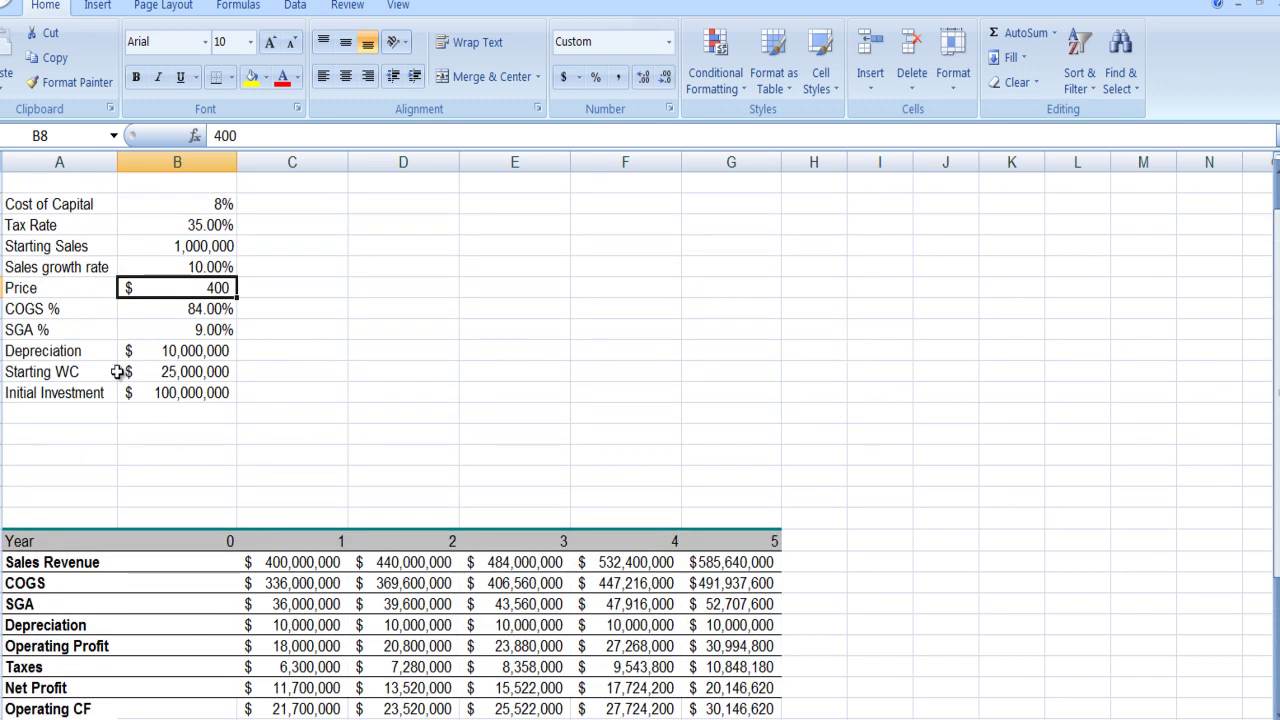
click(204, 313)
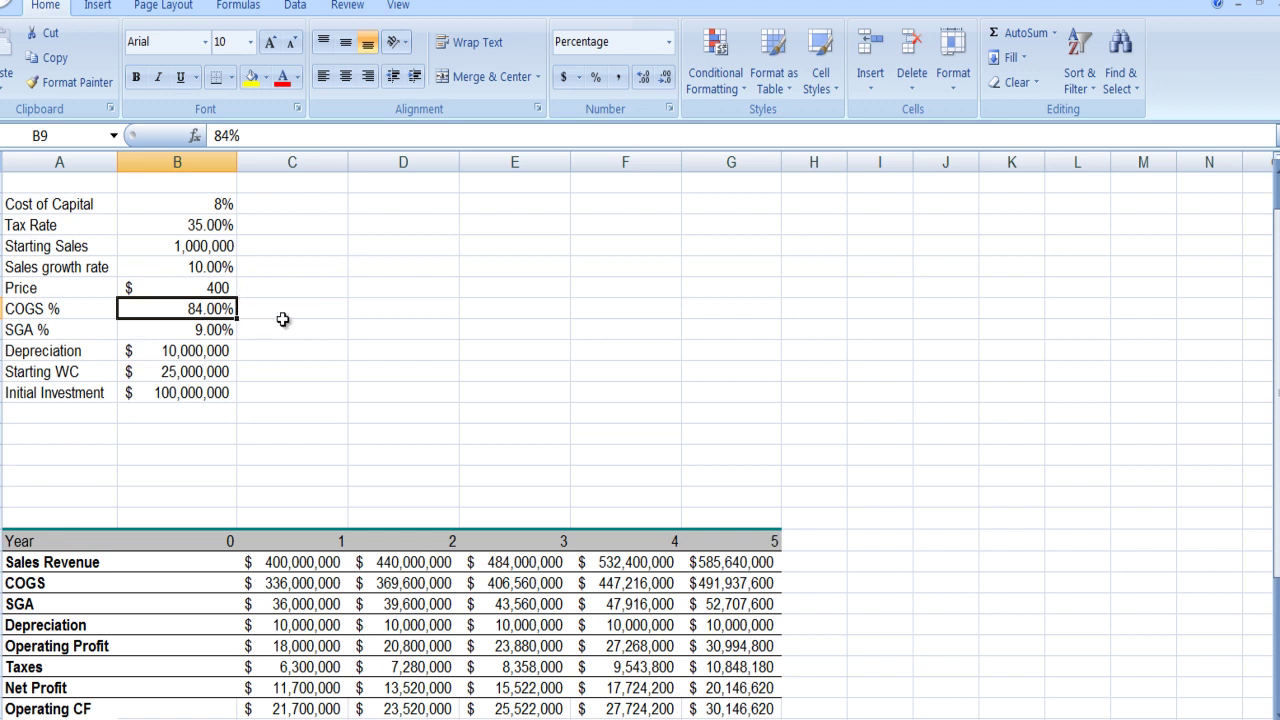
text(75)
key(Return)
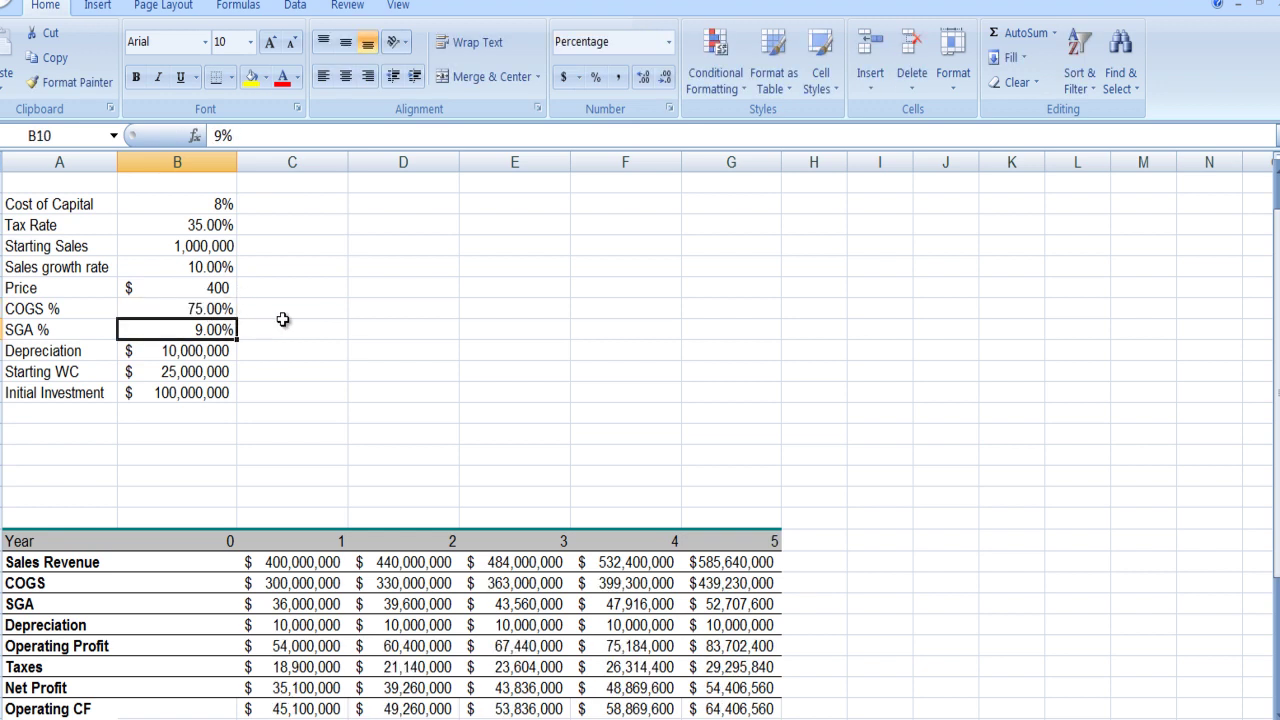
scroll(345, 290, down, 7)
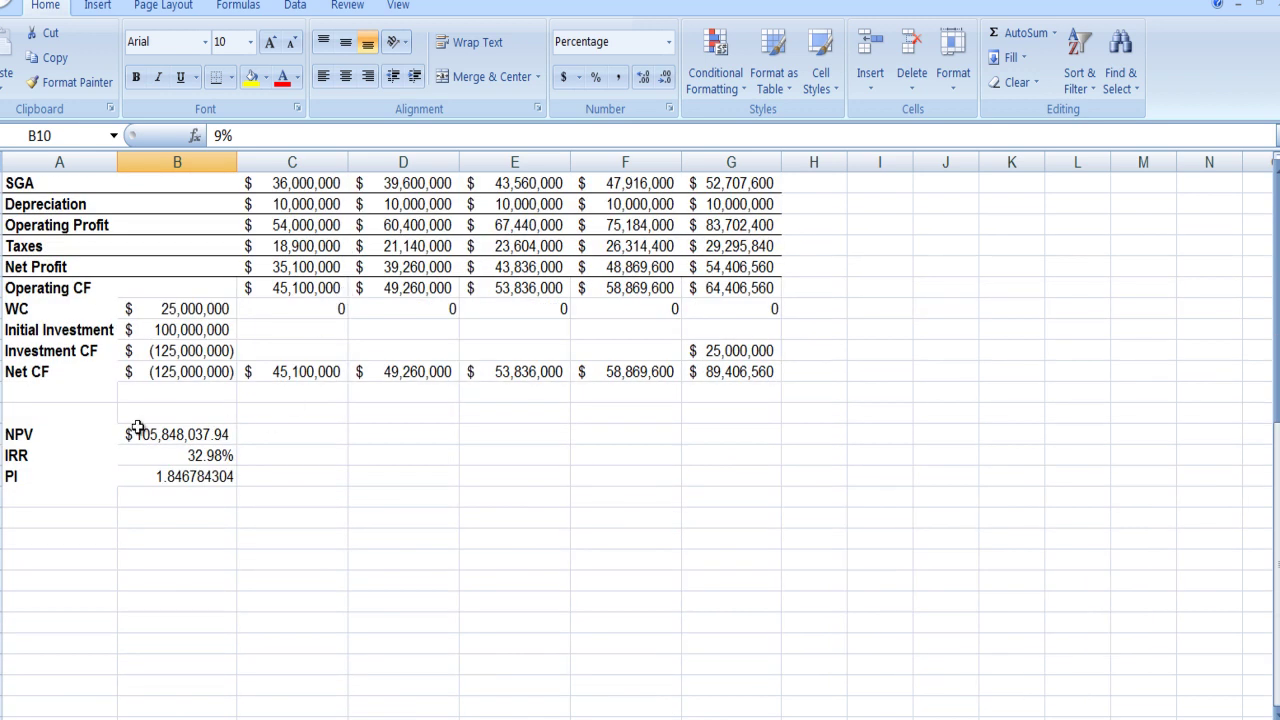
Set the cost of capital in B4 to 10% and the sales growth rate in B7 to 5%, then check the project measures
scroll(180, 432, up, 7)
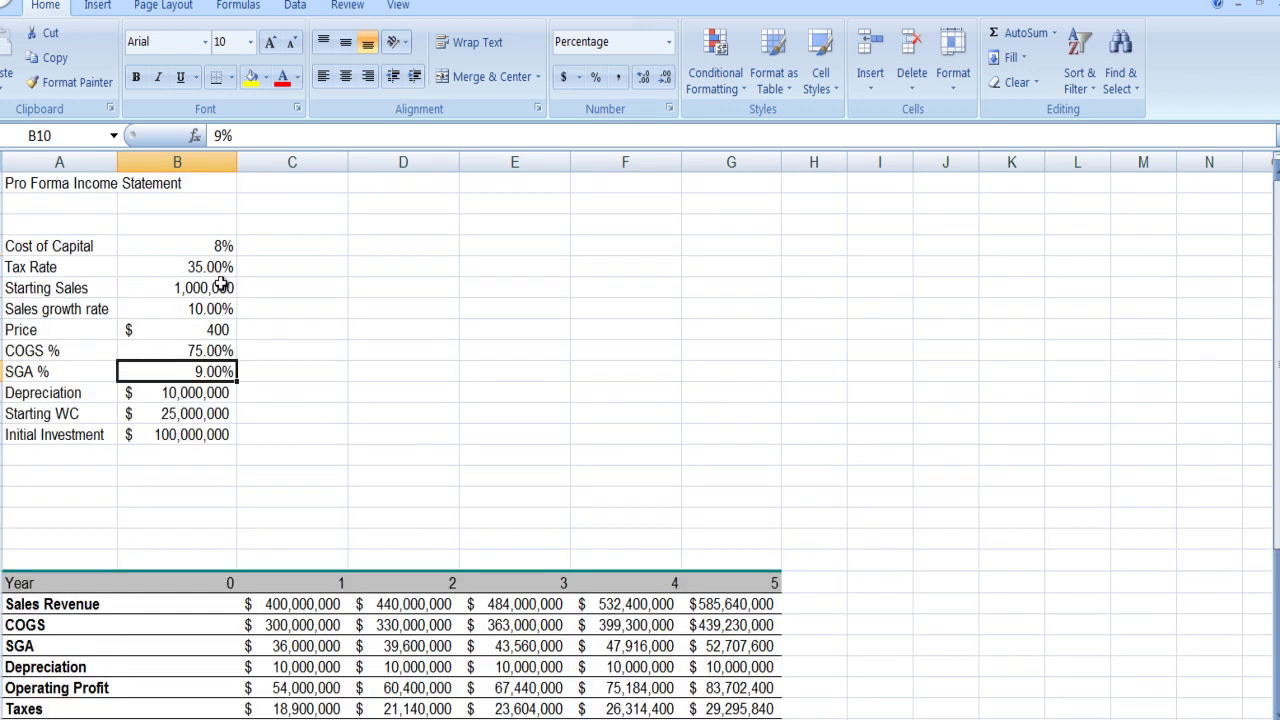
click(222, 246)
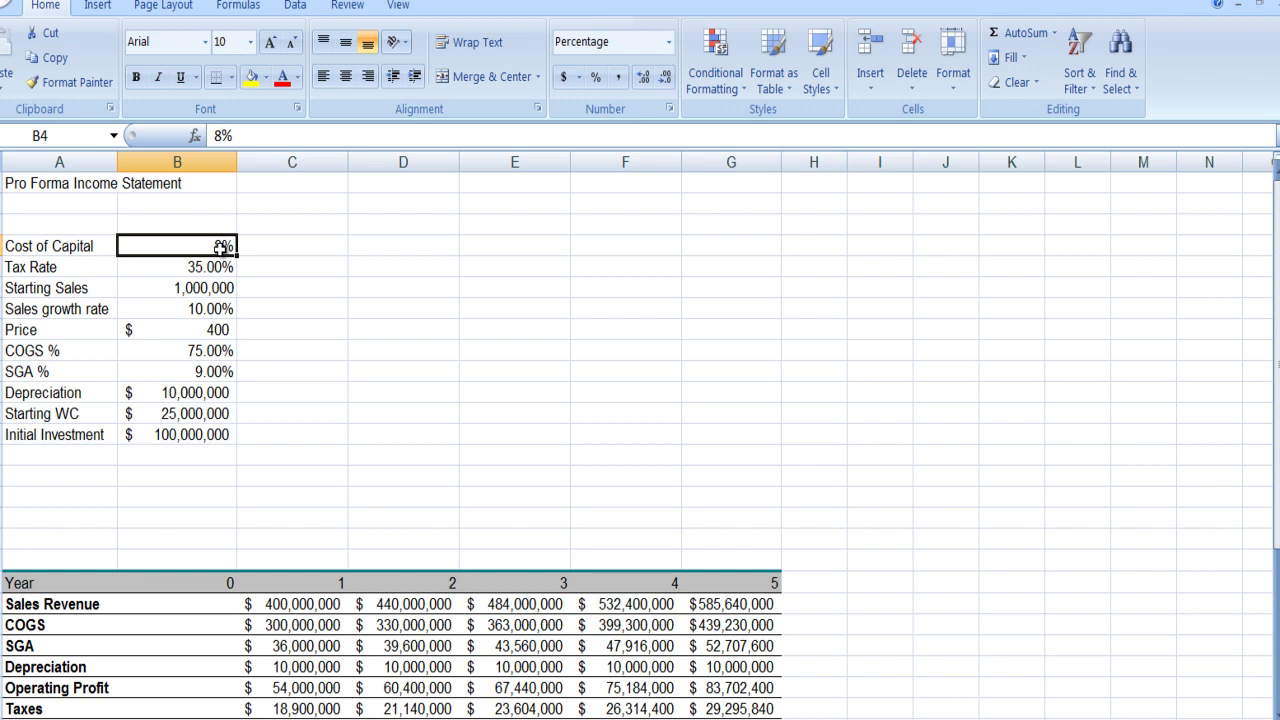
text(10)
key(Return)
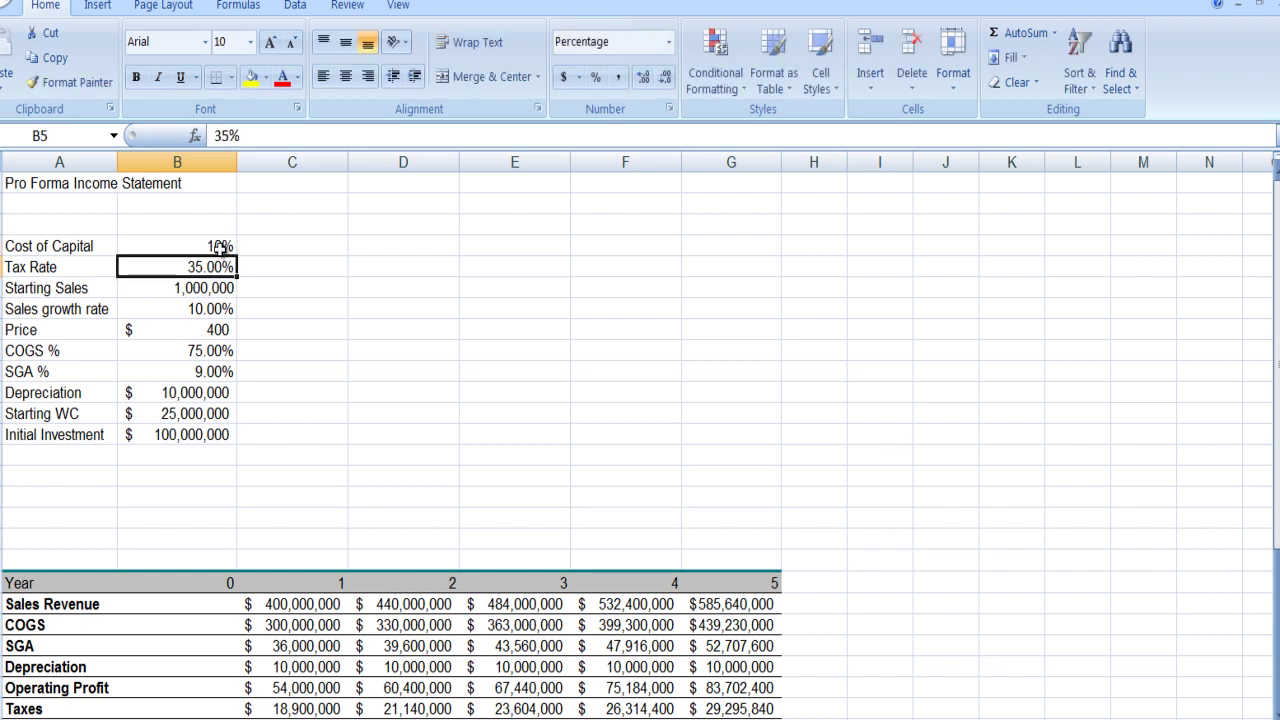
key(Return)
key(Return)
text(5)
key(Return)
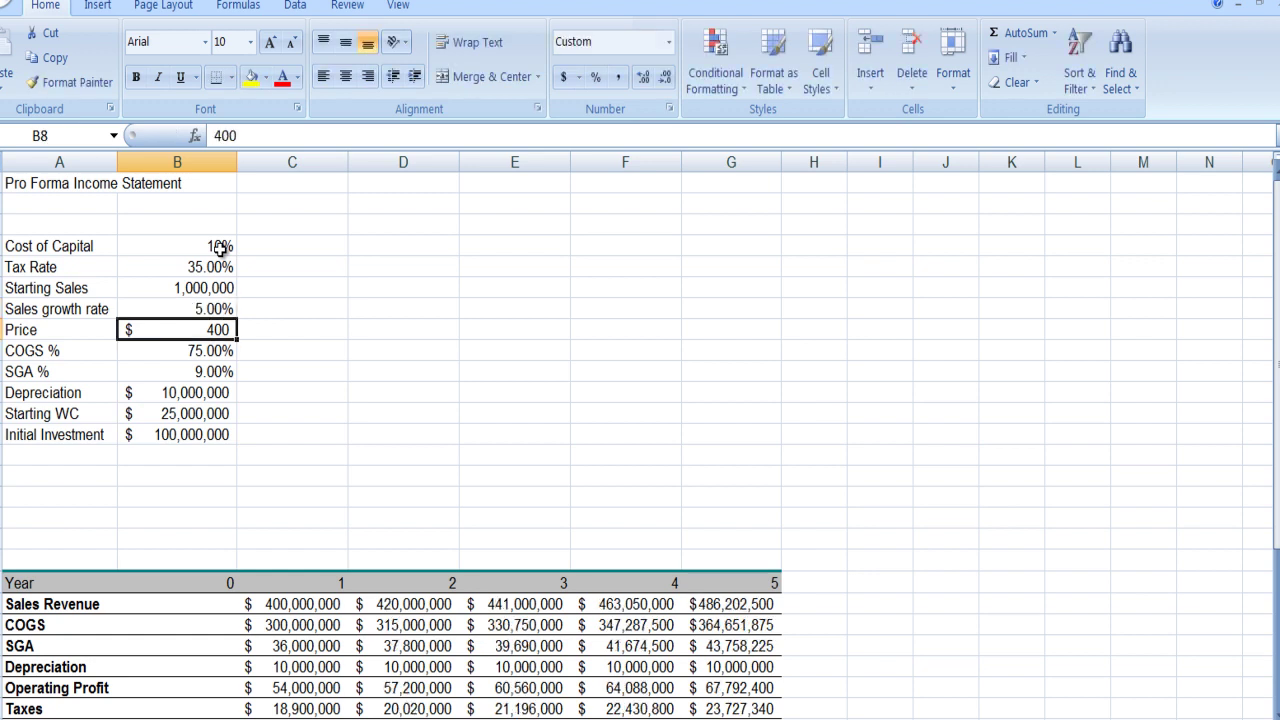
scroll(220, 248, down, 4)
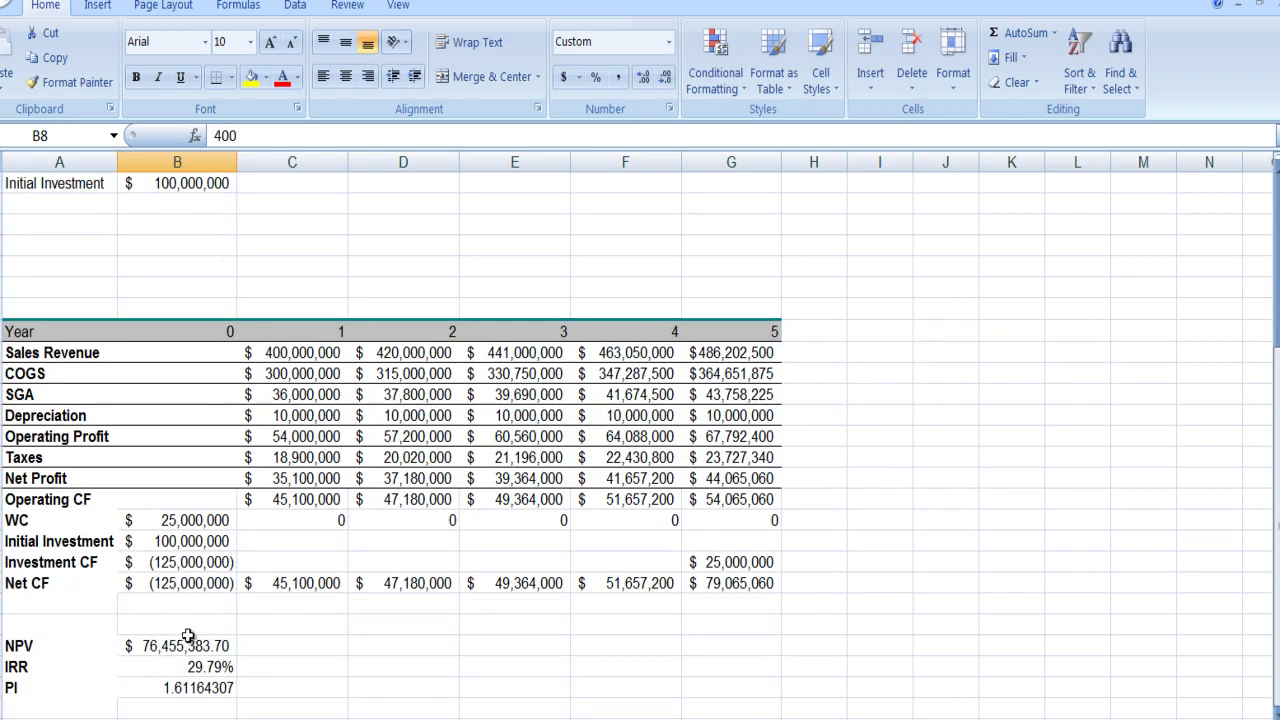
Set the sales growth rate in B7 to 0% and check the recalculated cash flows, NPV, IRR and PI
scroll(189, 640, up, 2)
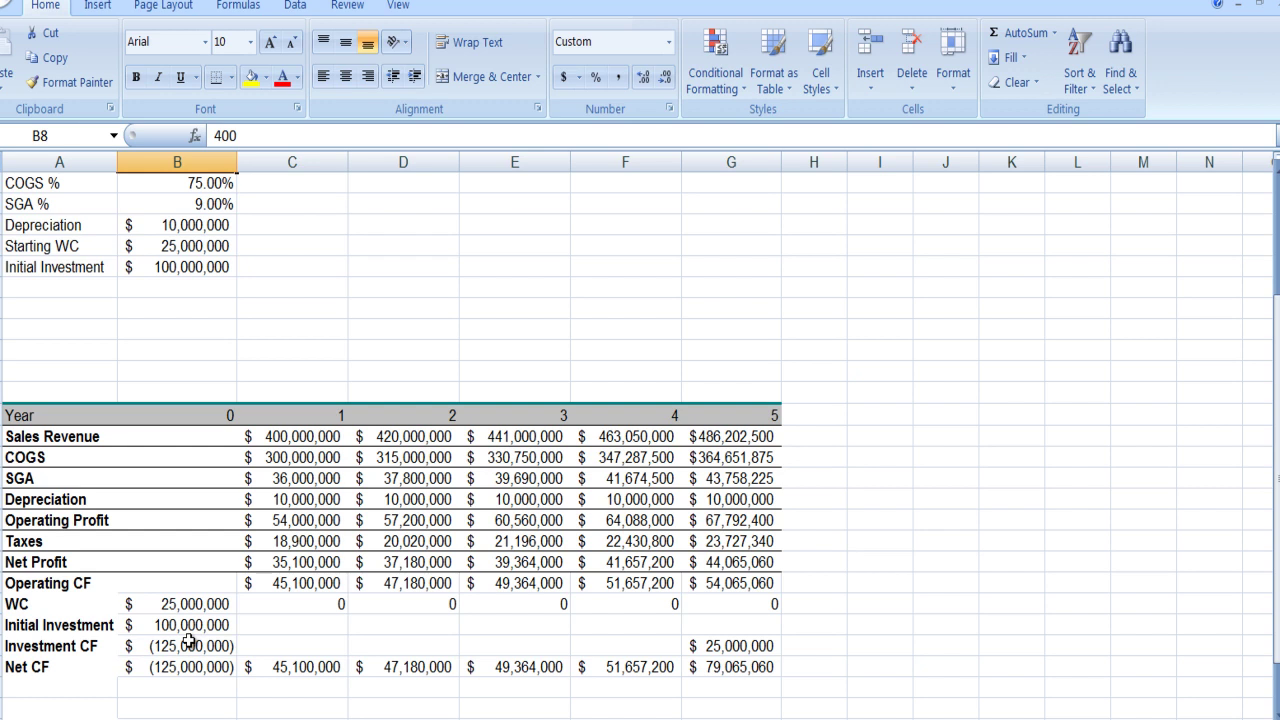
scroll(189, 640, up, 2)
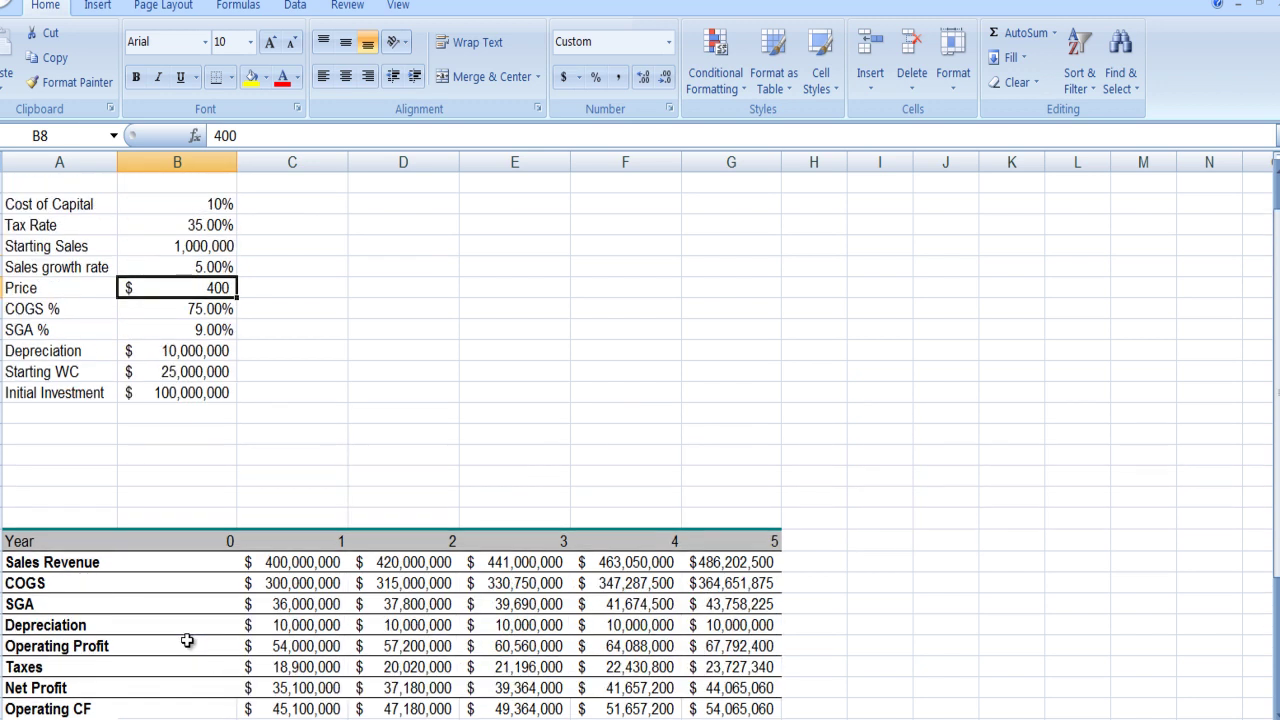
click(217, 266)
text(0)
key(Return)
scroll(220, 264, down, 2)
scroll(222, 262, down, 1)
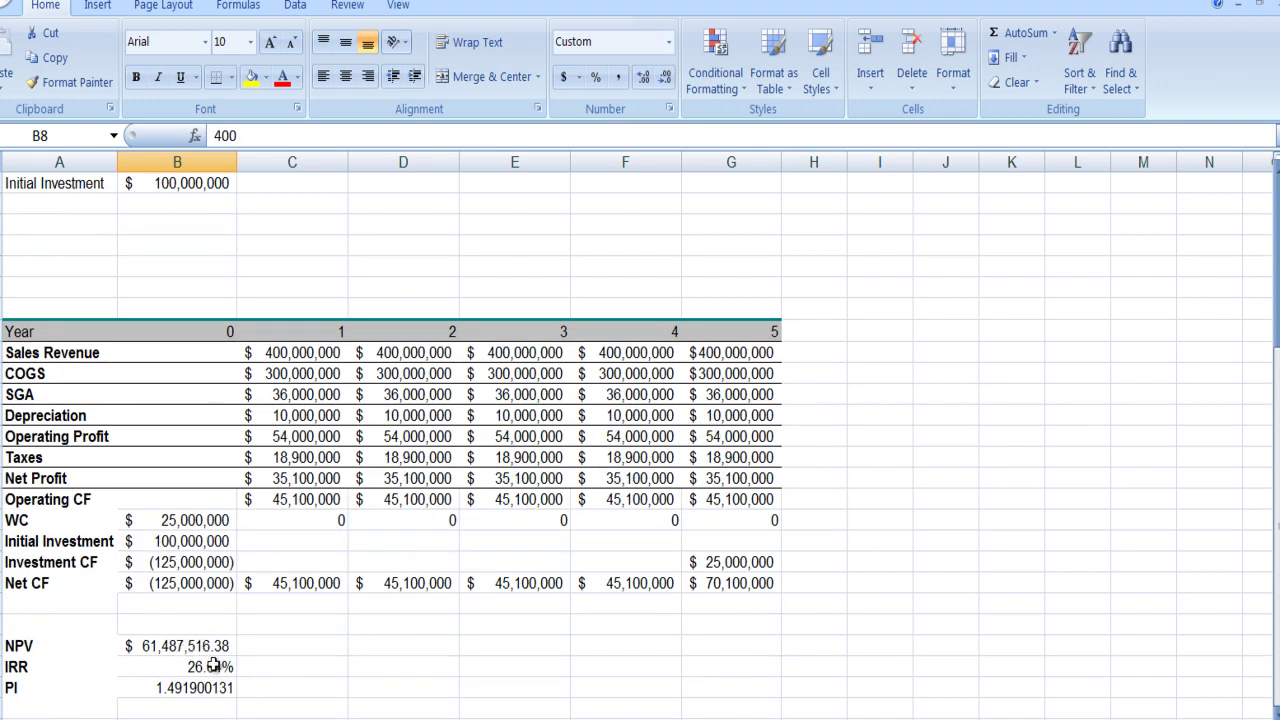
scroll(213, 666, up, 1)
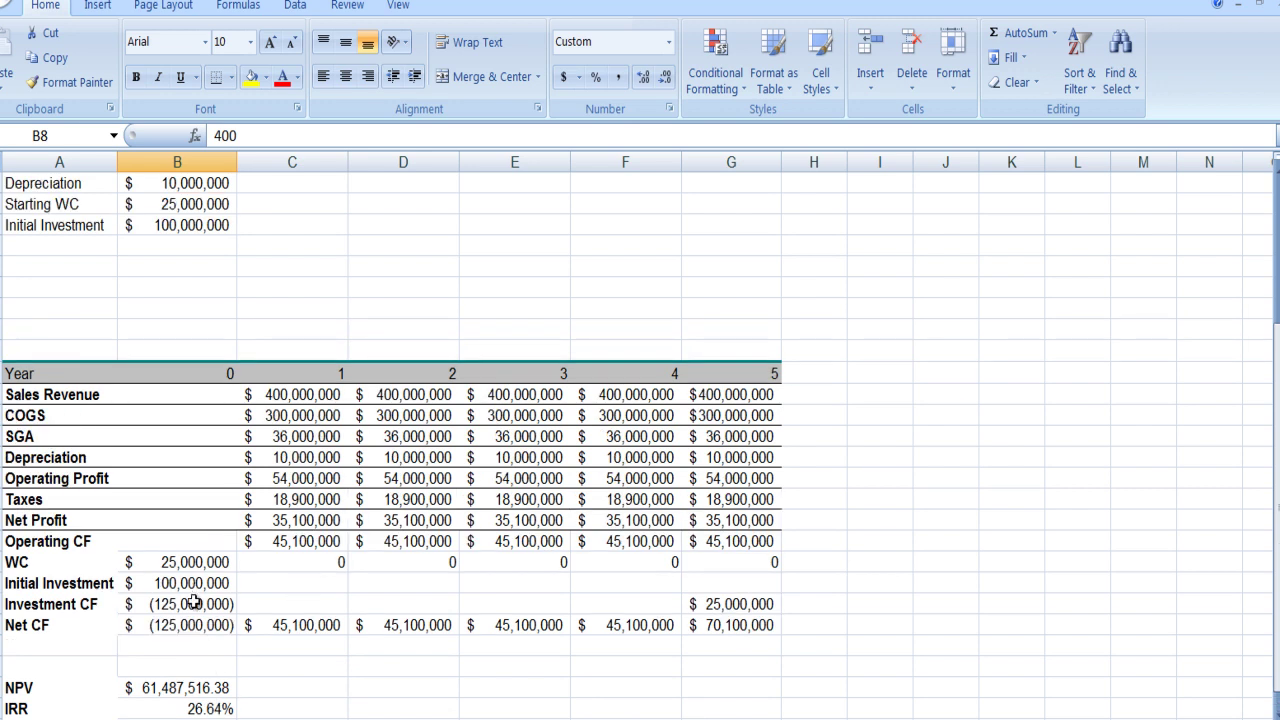
scroll(224, 339, up, 2)
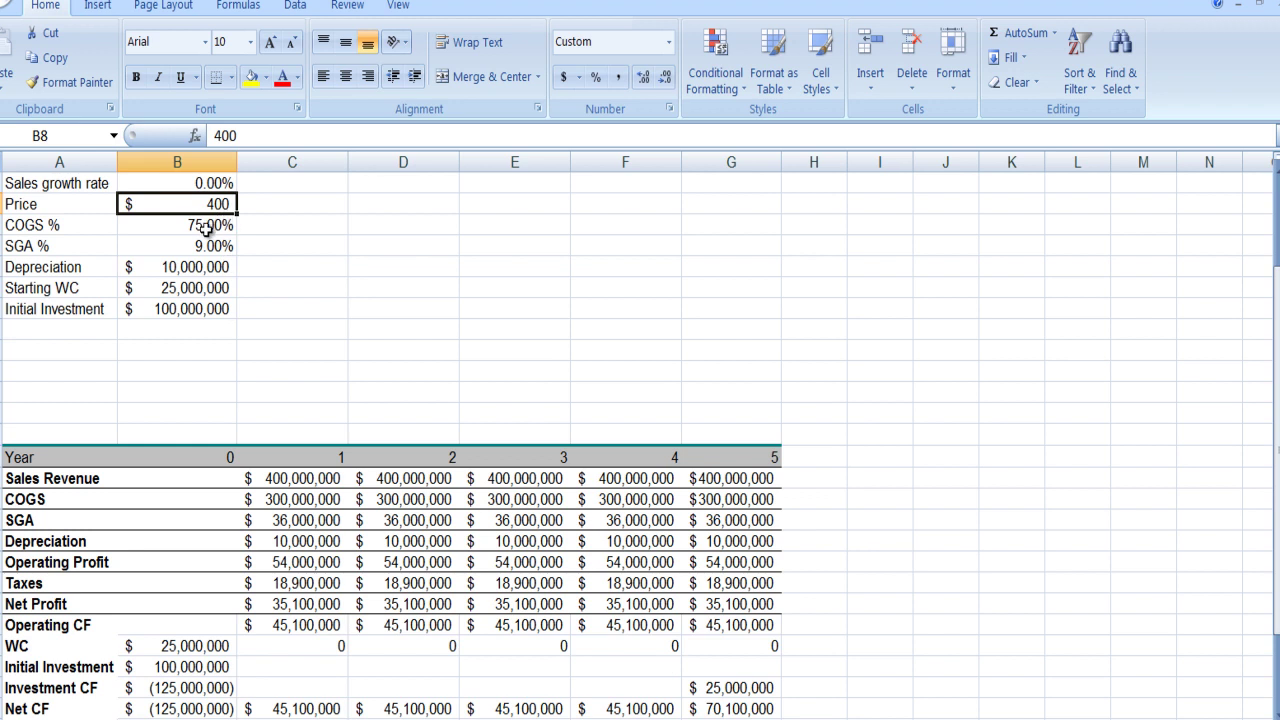
scroll(249, 306, up, 2)
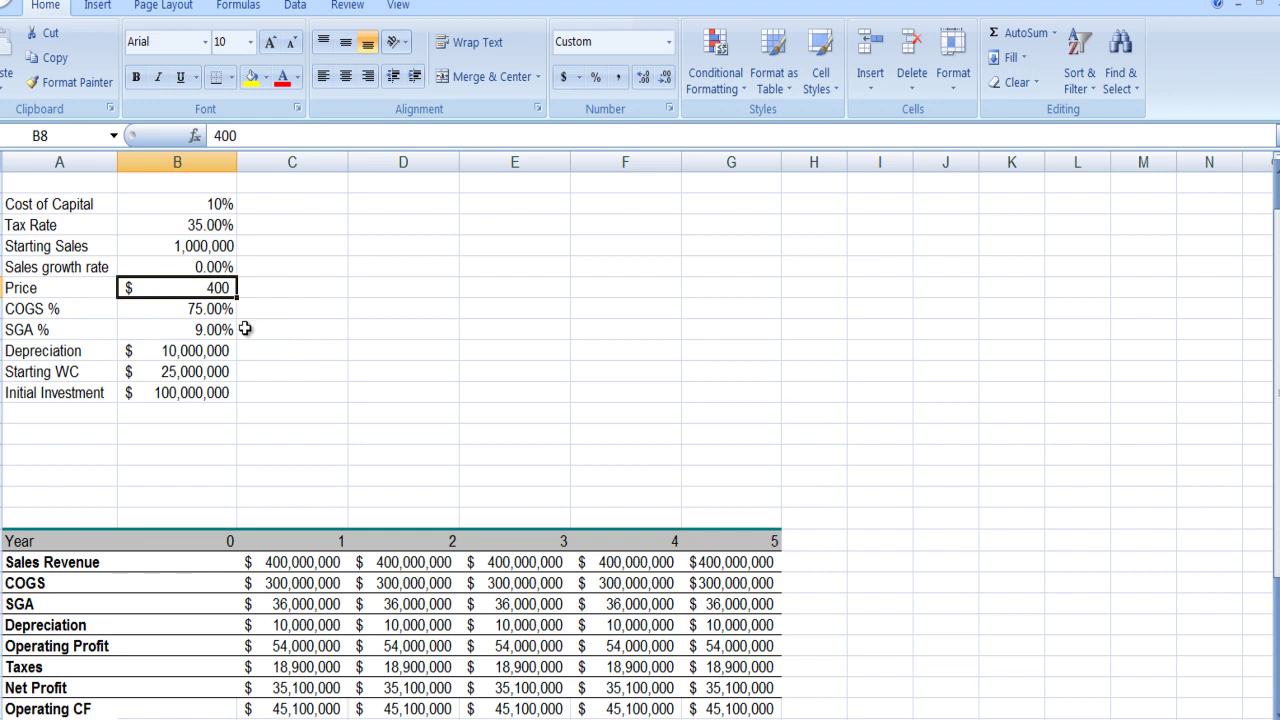
Set the COGS percentage in B9 to 84% to test a higher cost assumption in the pro forma
click(213, 312)
text(84)
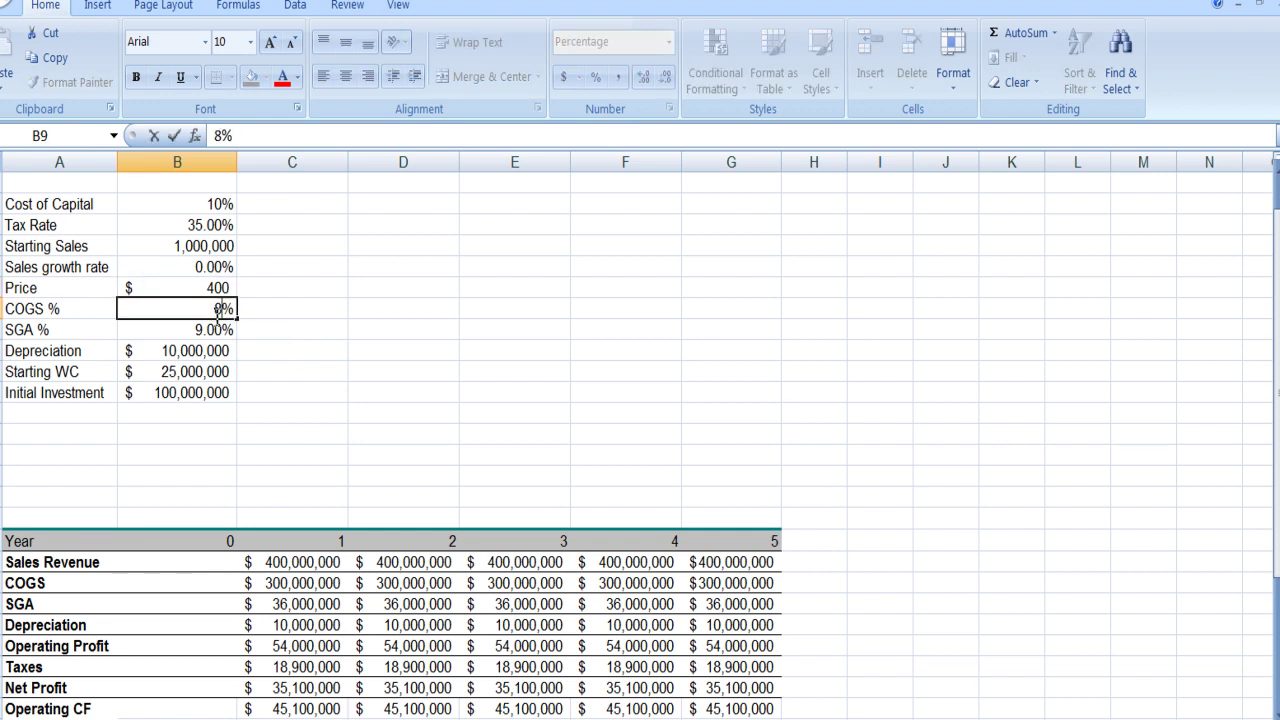
key(Return)
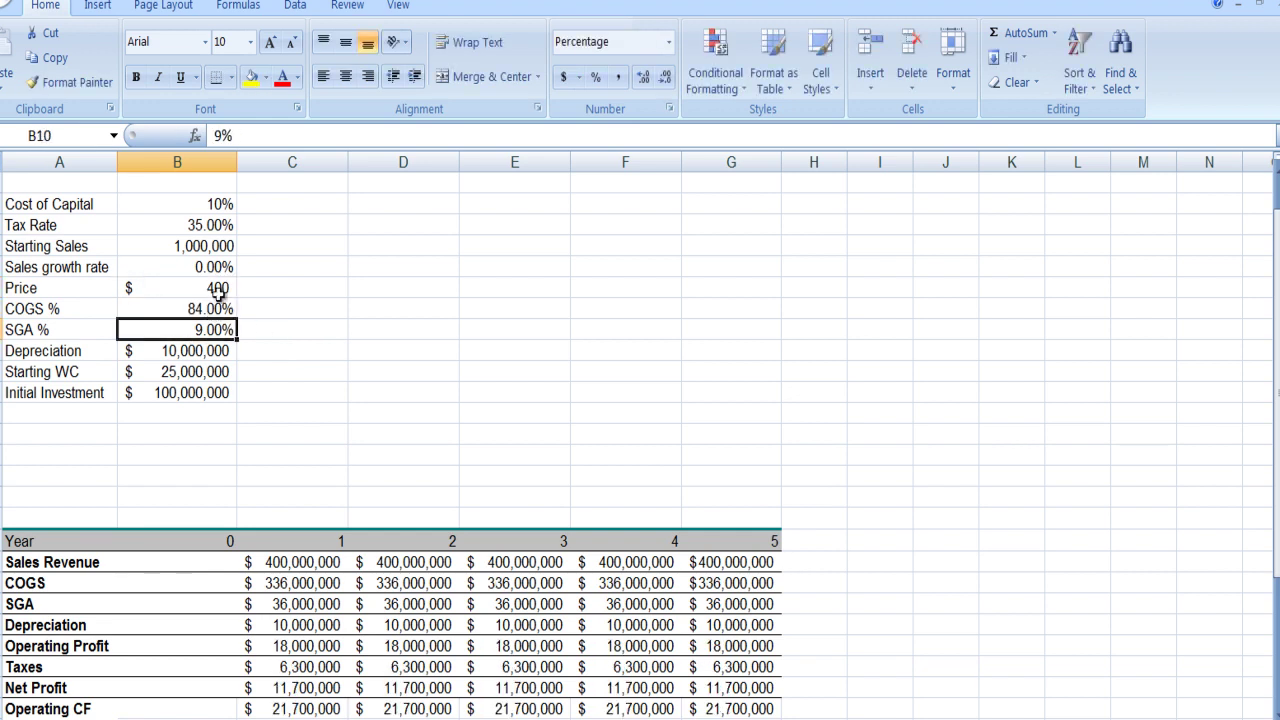
Set the price in B8 to $500 and check the recalculated cash flows, NPV, IRR and PI
click(220, 287)
text(500)
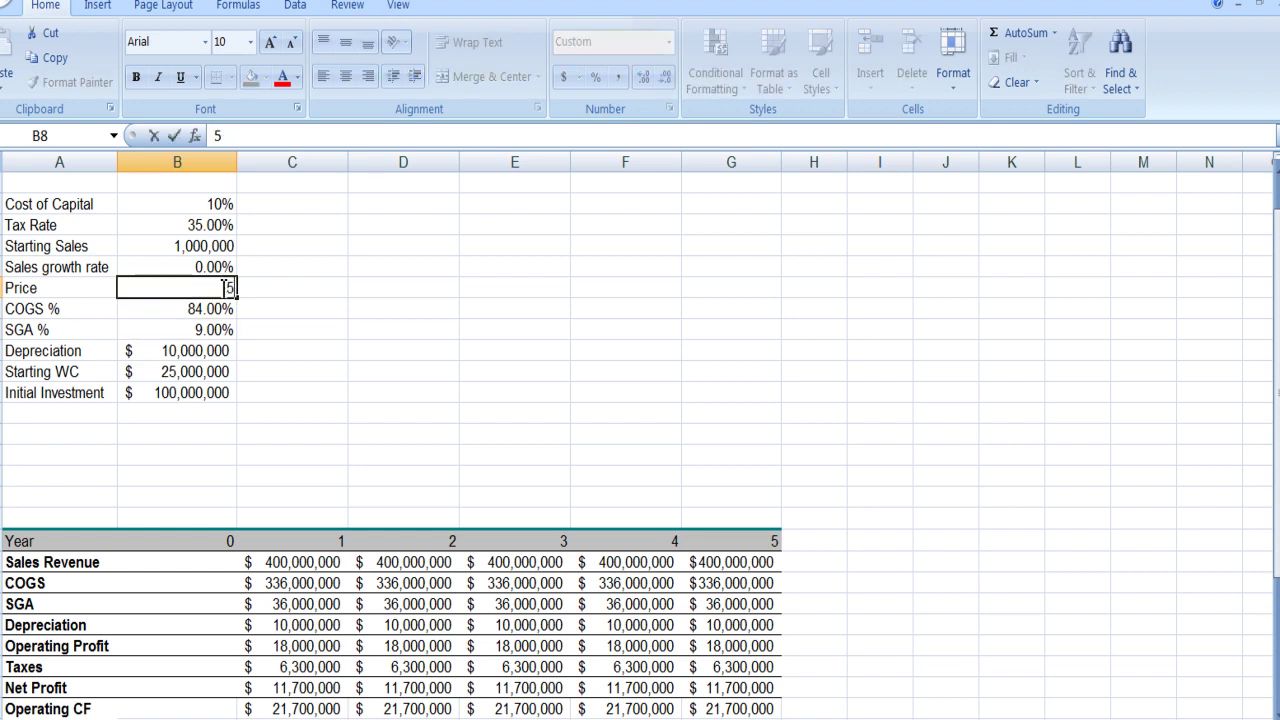
key(Return)
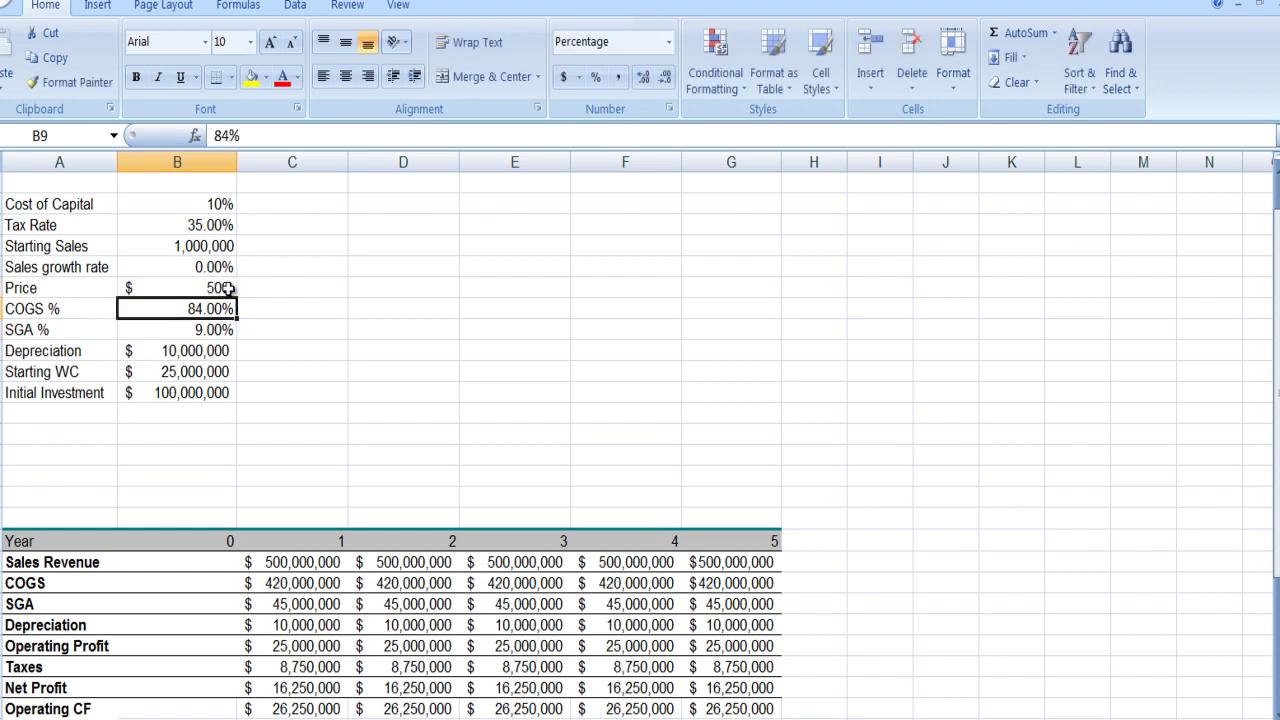
scroll(220, 287, down, 4)
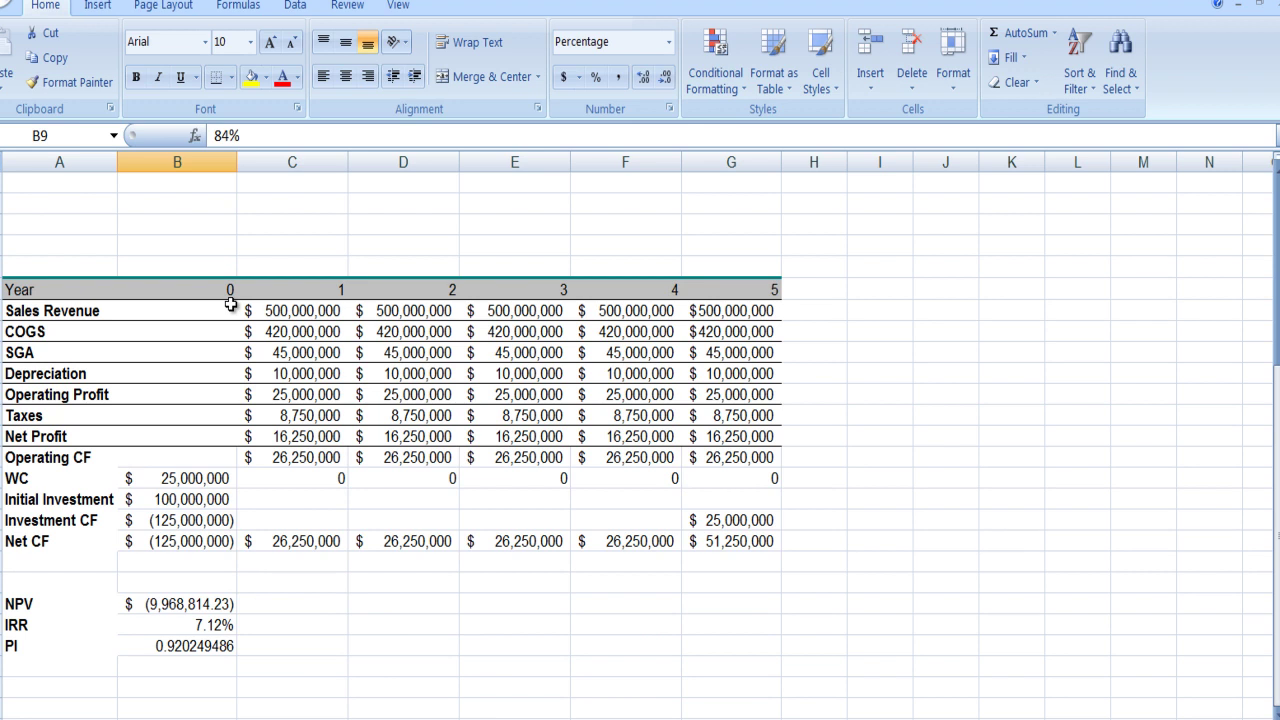
scroll(230, 305, down, 1)
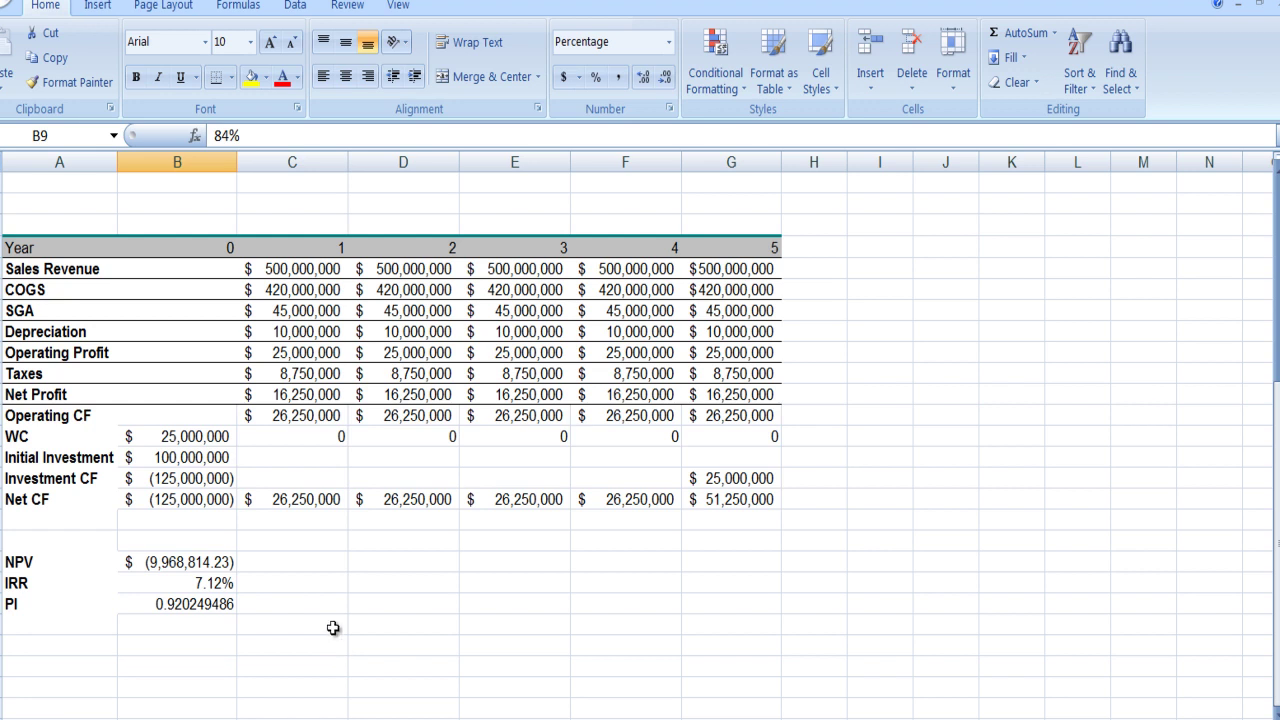
scroll(333, 628, up, 2)
scroll(333, 628, up, 3)
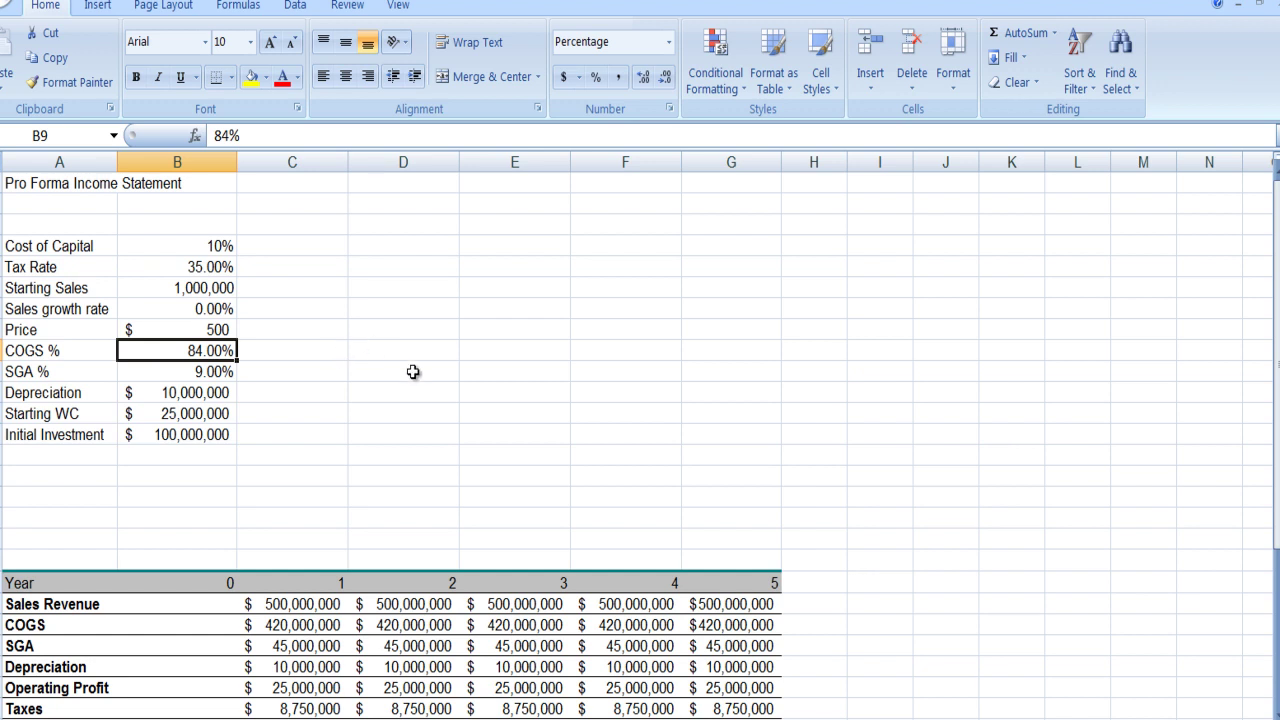
scroll(451, 368, down, 2)
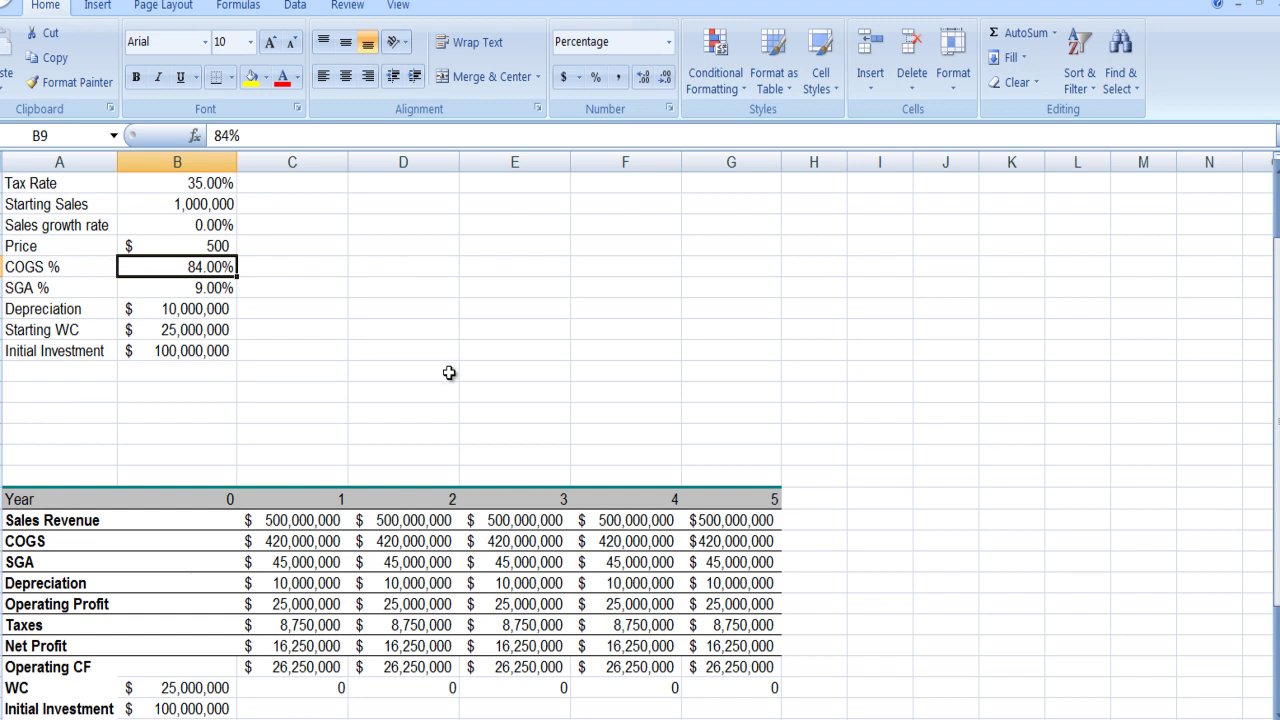